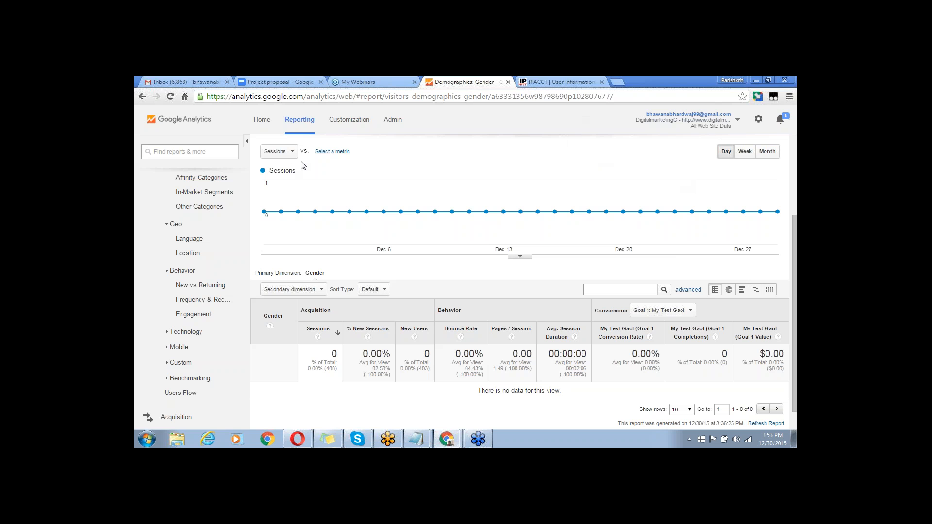
Collapse the Geo and Behavior groups in the report navigation, along with the whole Audience section
{"action": "left_click", "coordinate": [170, 224]}
{"action": "left_click", "coordinate": [170, 242]}
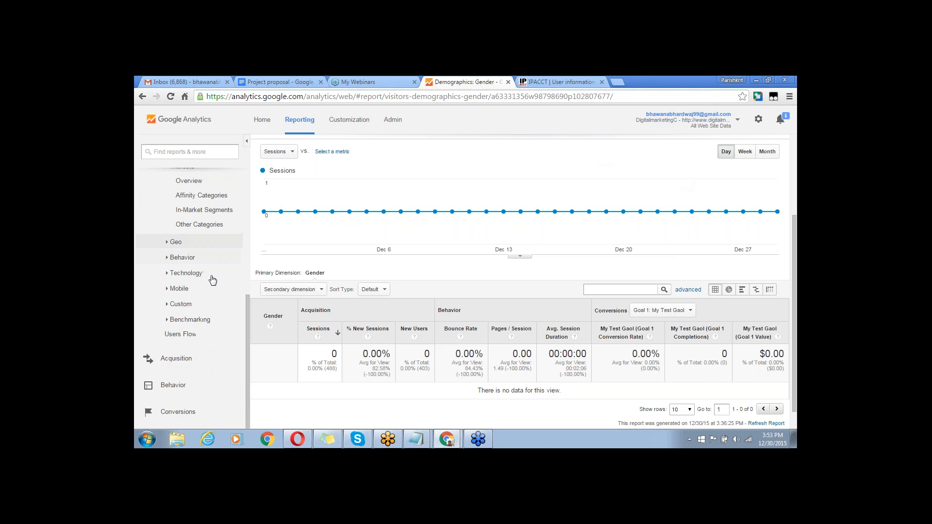
{"action": "scroll", "coordinate": [245, 300], "scroll_direction": "up", "scroll_amount": 2}
{"action": "scroll", "coordinate": [245, 291], "scroll_direction": "up", "scroll_amount": 5}
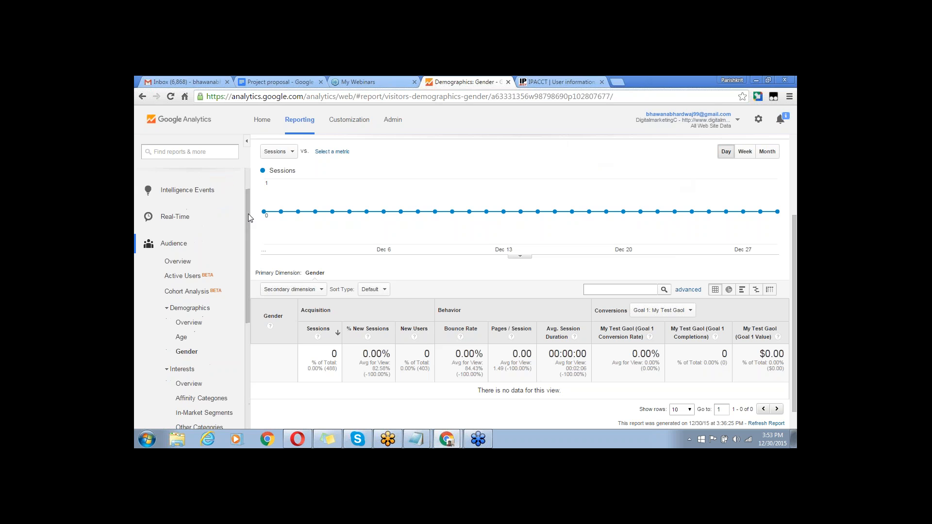
{"action": "left_click", "coordinate": [148, 248]}
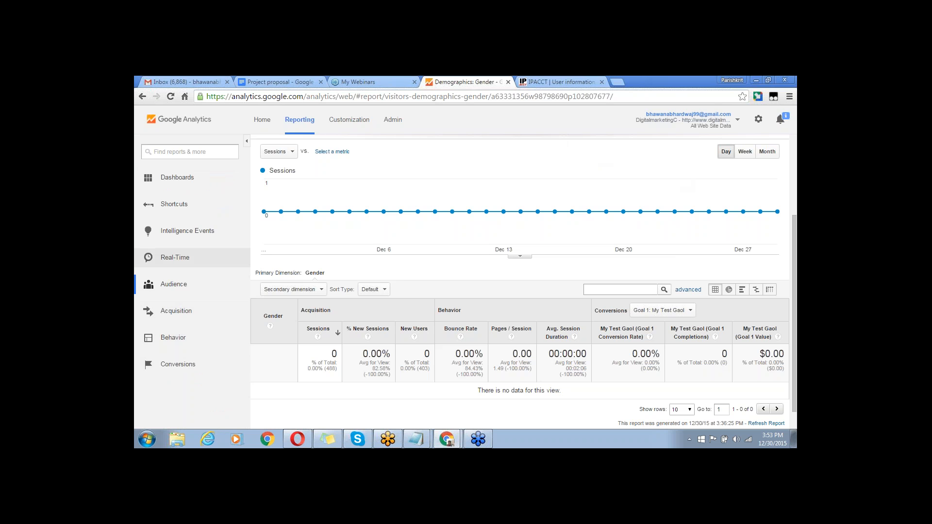
Look through the reports listed under Real-Time and Conversions, including the Goals group
{"action": "left_click", "coordinate": [186, 262]}
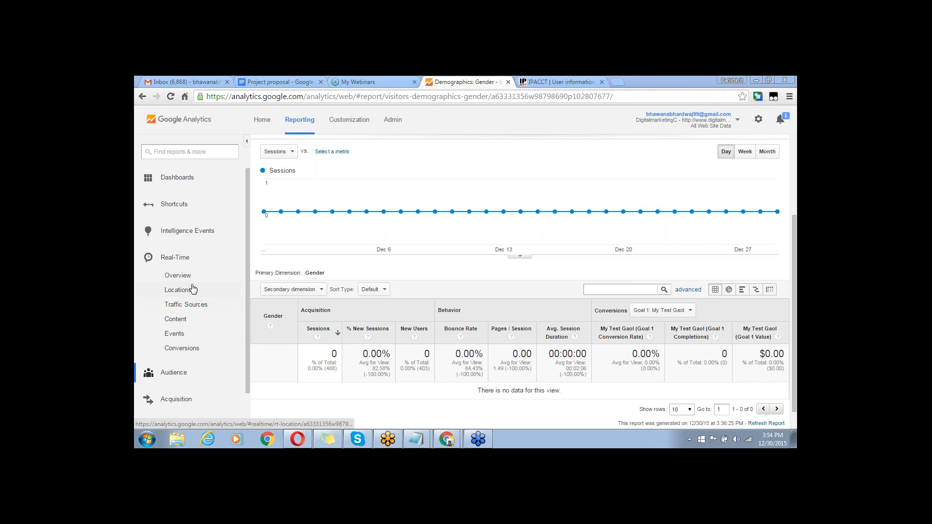
{"action": "left_click", "coordinate": [148, 258]}
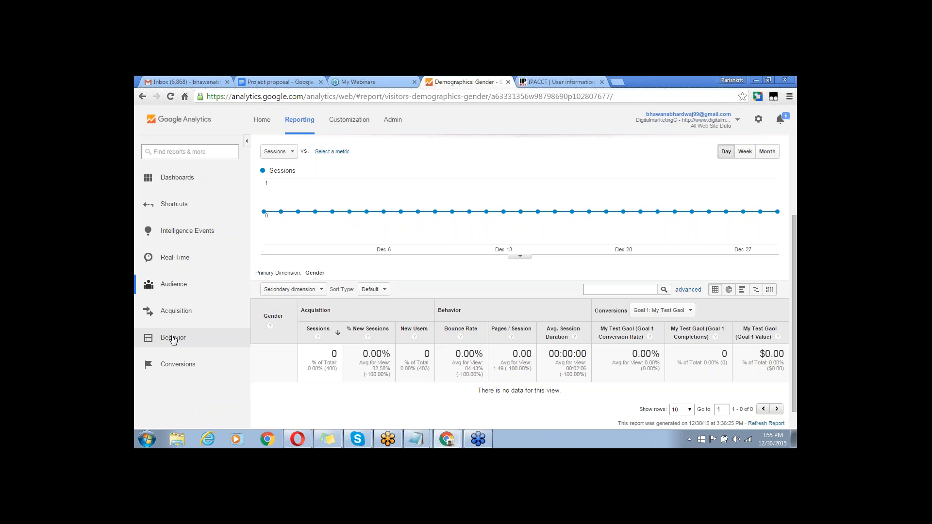
{"action": "left_click", "coordinate": [183, 365]}
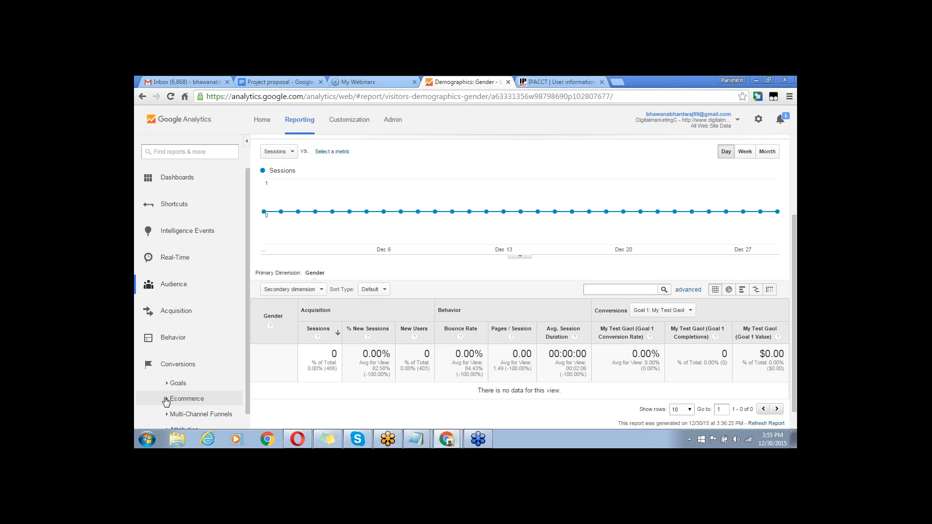
{"action": "left_click", "coordinate": [189, 365]}
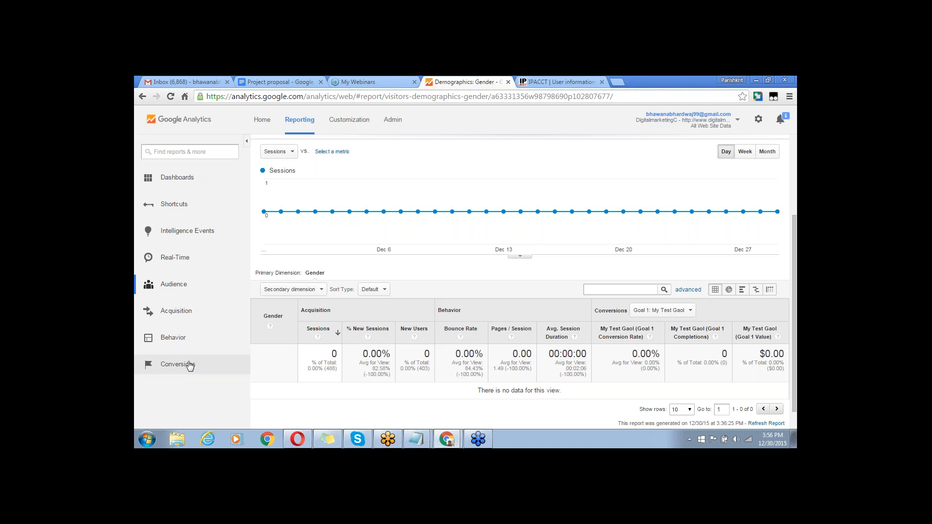
{"action": "left_click", "coordinate": [189, 365]}
{"action": "left_click", "coordinate": [189, 385]}
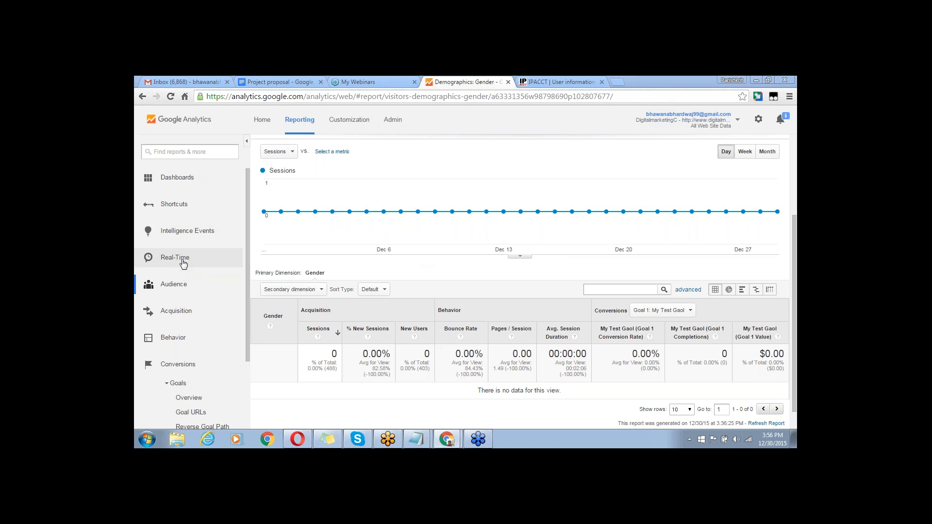
Open the Language report in the Geo group under Audience and review its table of sessions by language
{"action": "left_click", "coordinate": [182, 264]}
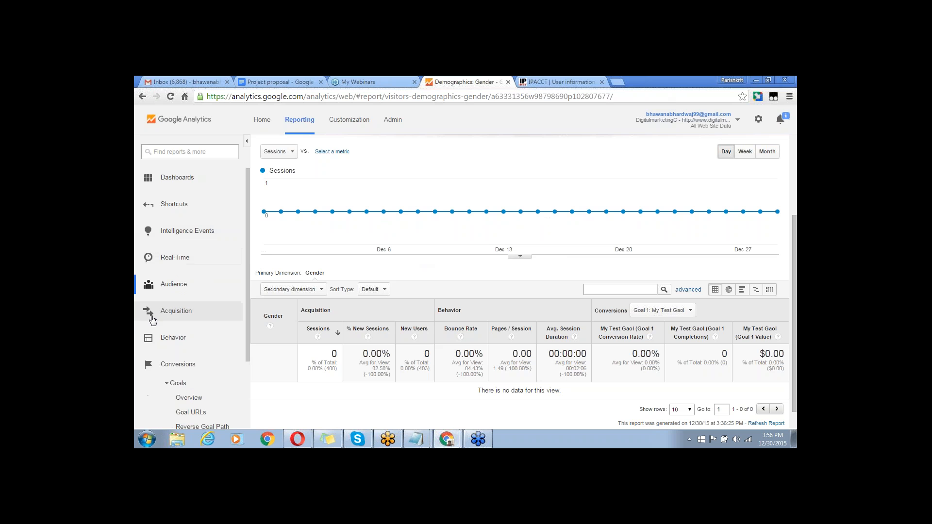
{"action": "left_click", "coordinate": [180, 287]}
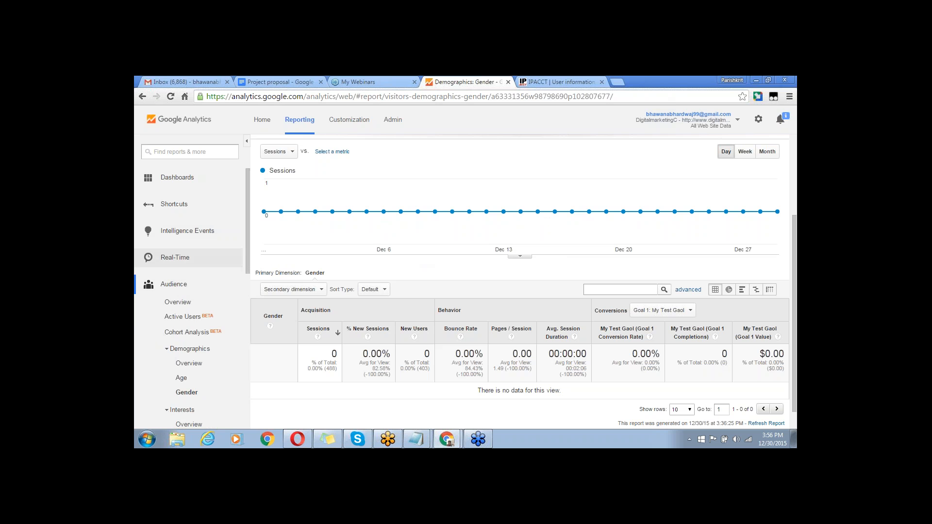
{"action": "scroll", "coordinate": [248, 272], "scroll_direction": "down", "scroll_amount": 3}
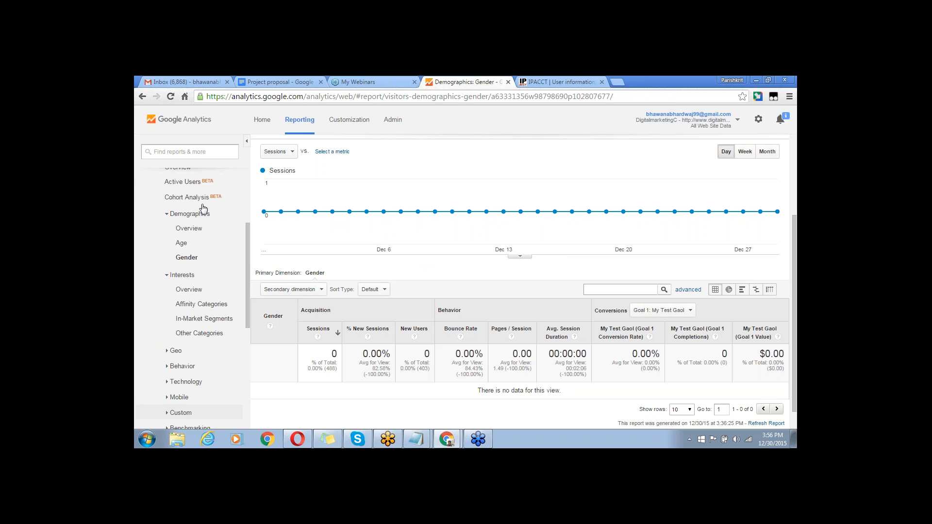
{"action": "left_click", "coordinate": [176, 352]}
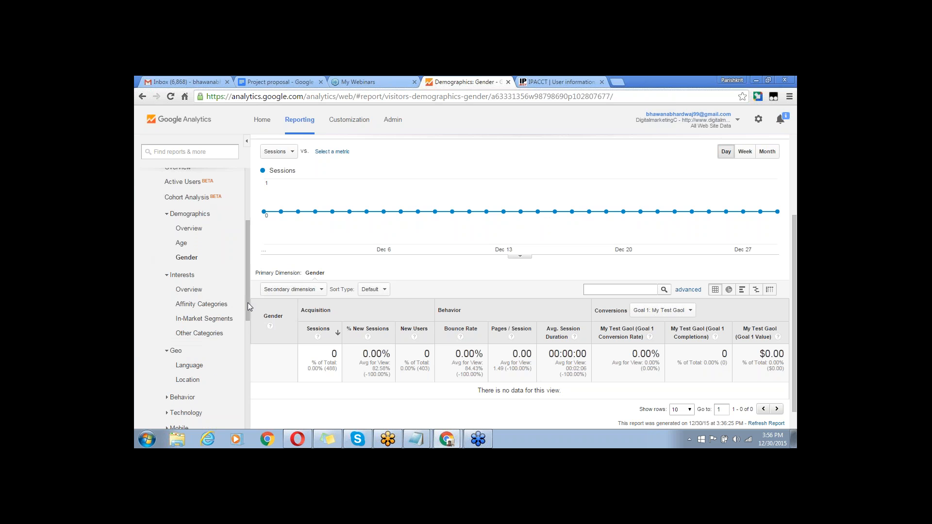
{"action": "left_click_drag", "start_coordinate": [247, 302], "coordinate": [246, 338]}
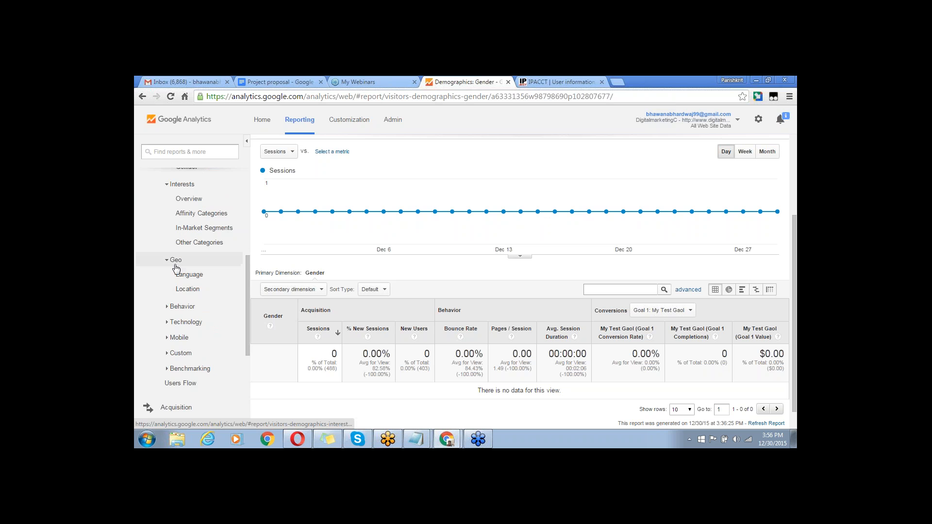
{"action": "left_click", "coordinate": [190, 275]}
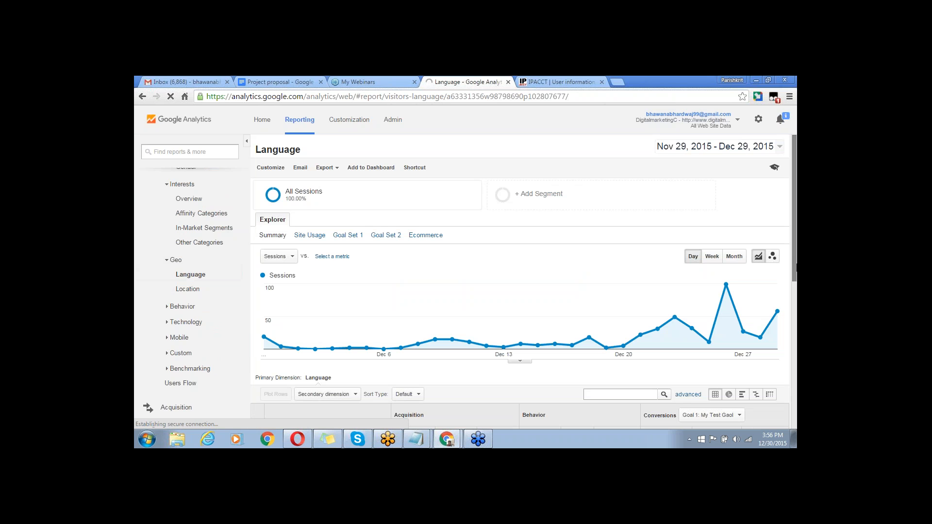
{"action": "left_click_drag", "start_coordinate": [795, 268], "coordinate": [795, 360]}
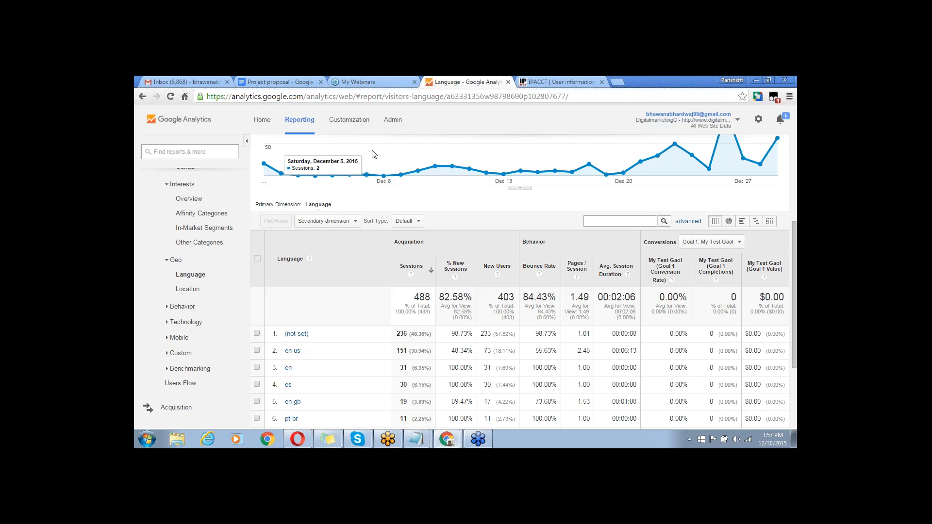
Check the Gmail inbox and open the google.co.in home page in a new browser tab
{"action": "left_click", "coordinate": [206, 83]}
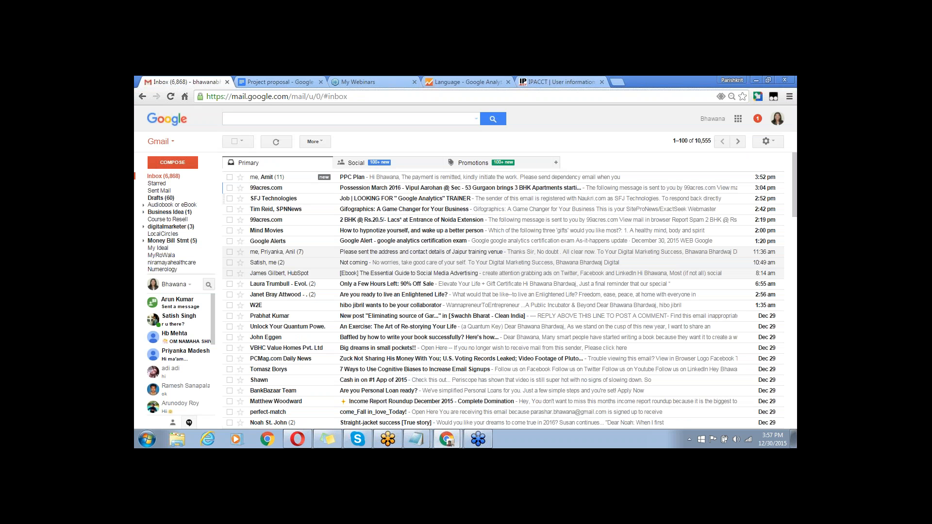
{"action": "left_click", "coordinate": [617, 82]}
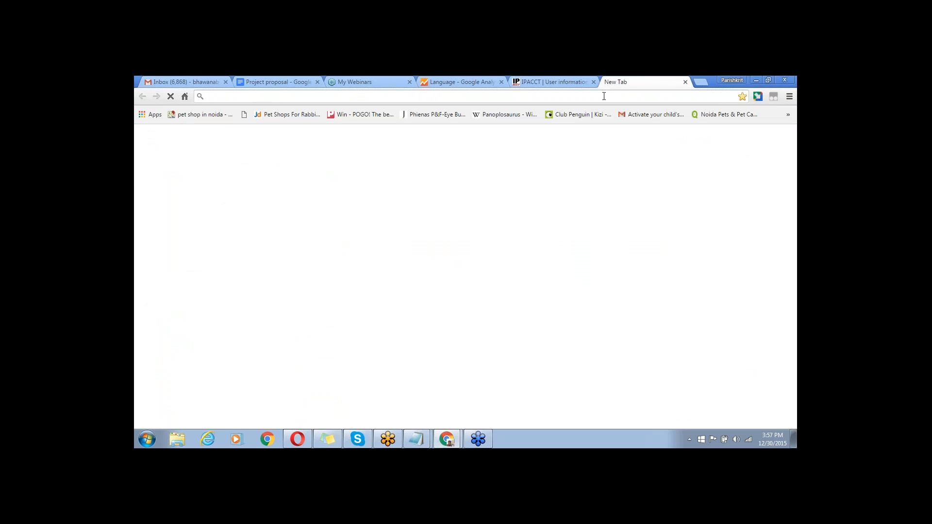
{"action": "type", "text": "go"}
{"action": "key", "text": "Down"}
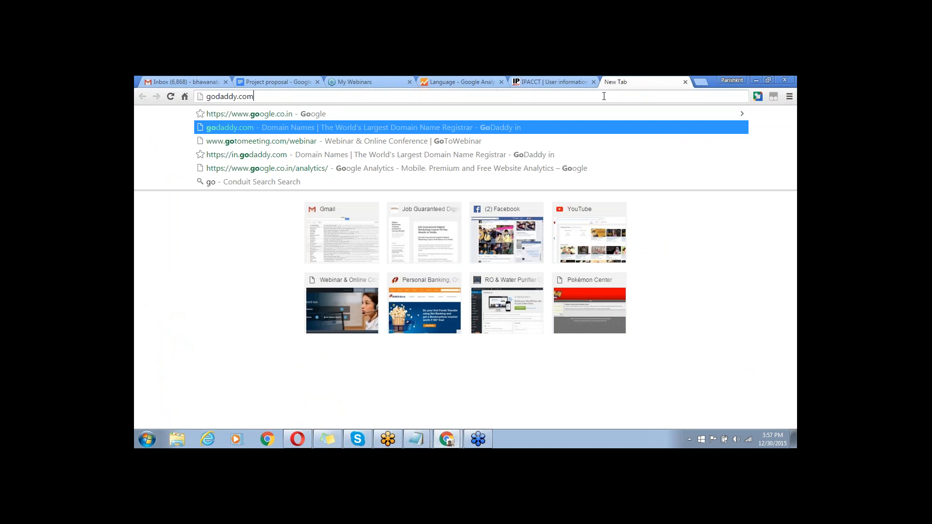
{"action": "key", "text": "Up"}
{"action": "key", "text": "Return"}
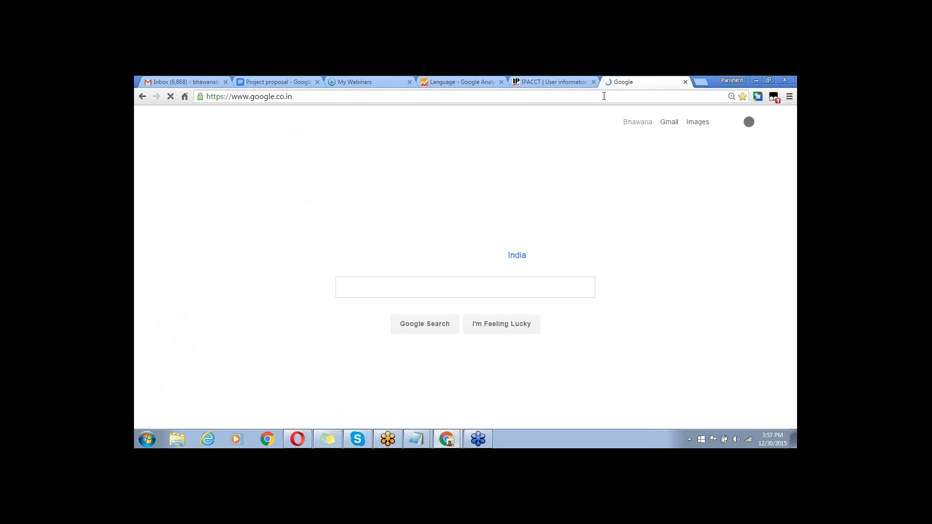
Return to the Language report in Google Analytics and close the IPACCT browser tab
{"action": "left_click", "coordinate": [472, 79]}
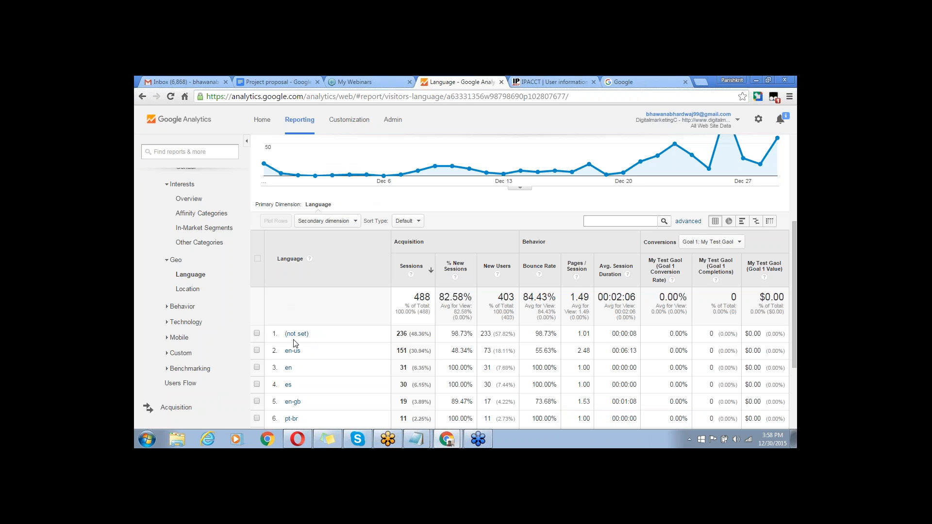
{"action": "left_click", "coordinate": [594, 83]}
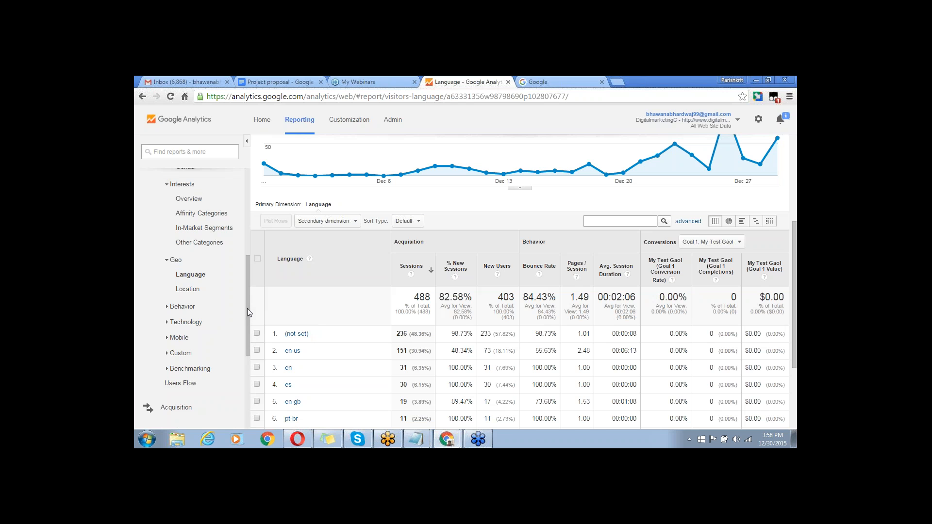
Open the Location report in the Geo group and view the world map of sessions
{"action": "left_click_drag", "start_coordinate": [246, 308], "coordinate": [243, 257]}
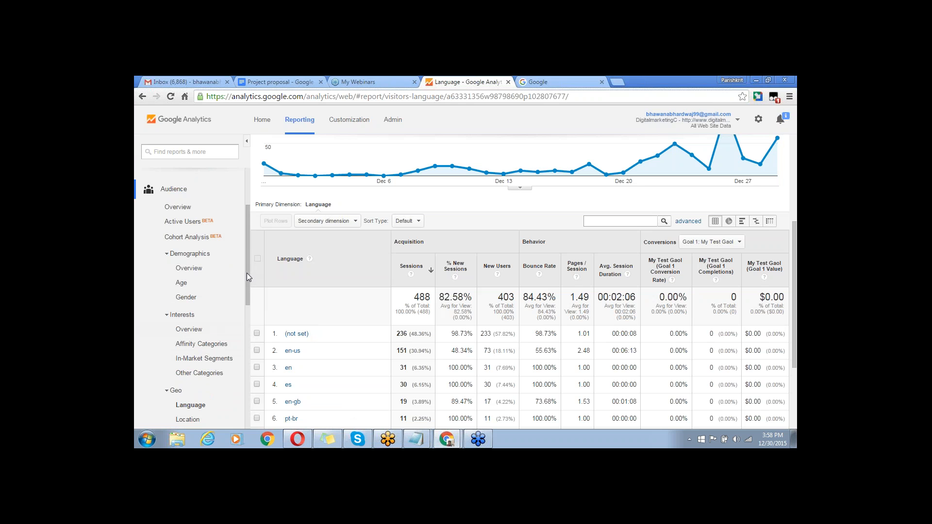
{"action": "left_click_drag", "start_coordinate": [247, 272], "coordinate": [245, 341]}
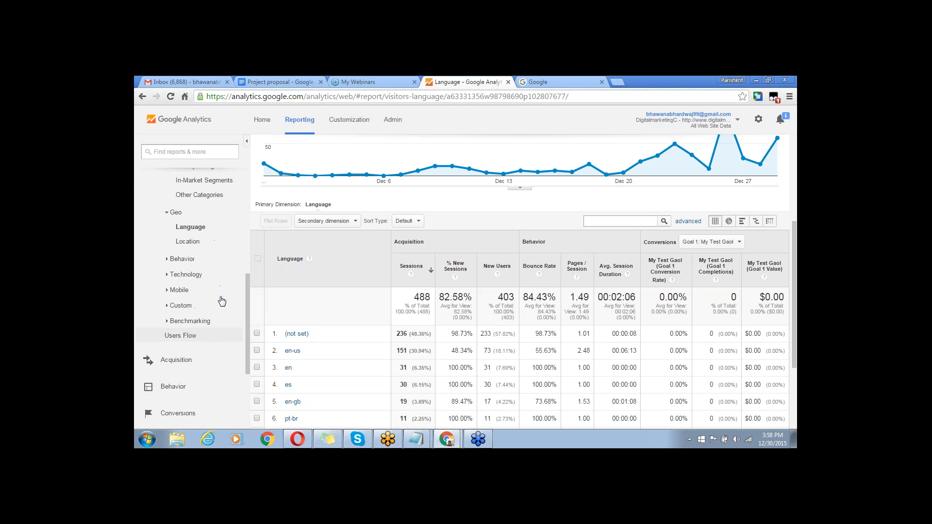
{"action": "left_click", "coordinate": [200, 243]}
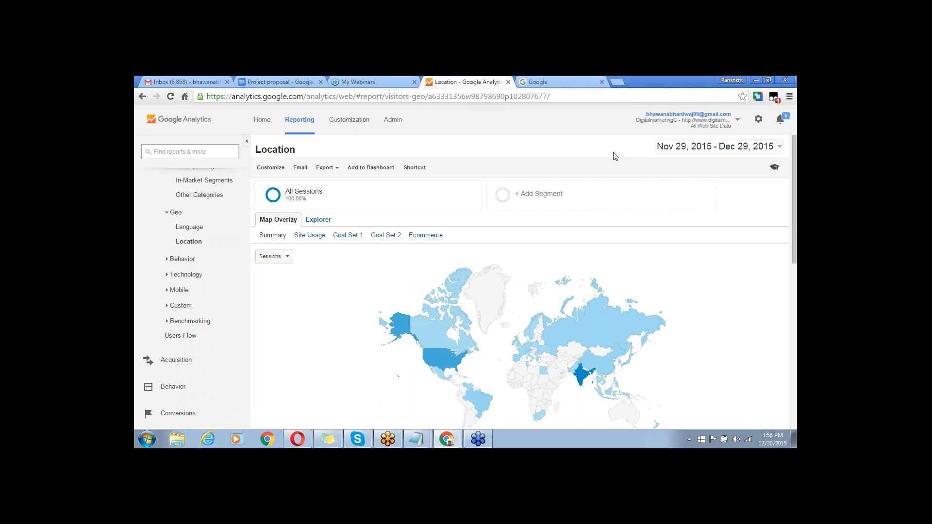
{"action": "scroll", "coordinate": [614, 156], "scroll_direction": "down", "scroll_amount": 1}
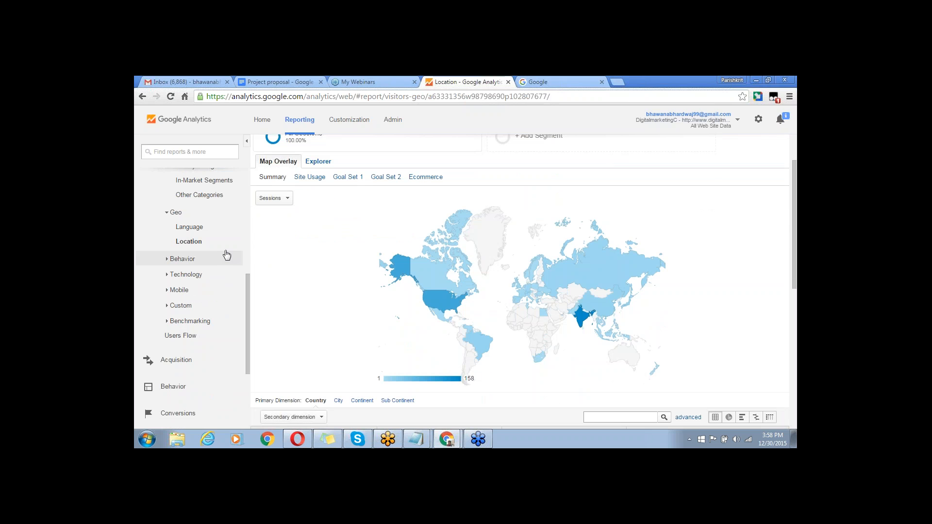
Open the New vs Returning report in Audience's Behavior group and bring up the list of segments to add
{"action": "left_click", "coordinate": [200, 260]}
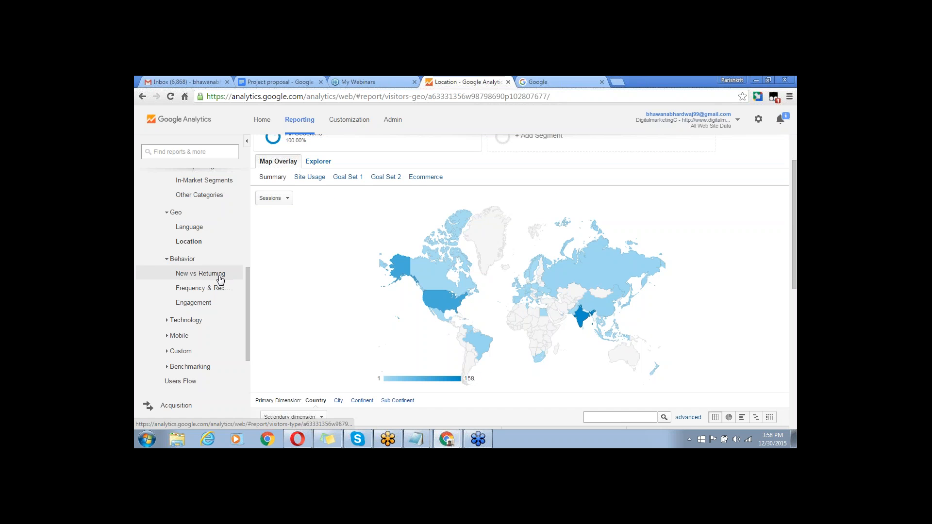
{"action": "left_click", "coordinate": [215, 274]}
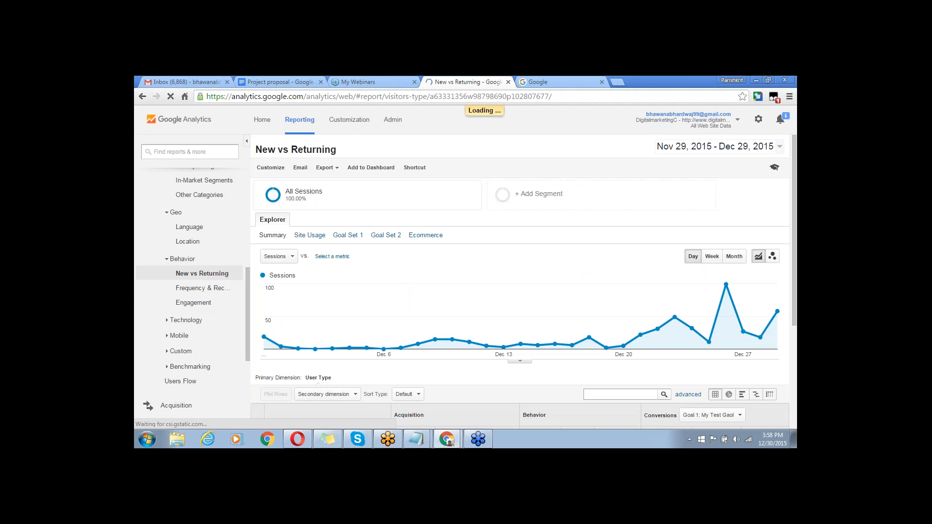
{"action": "left_click", "coordinate": [582, 206]}
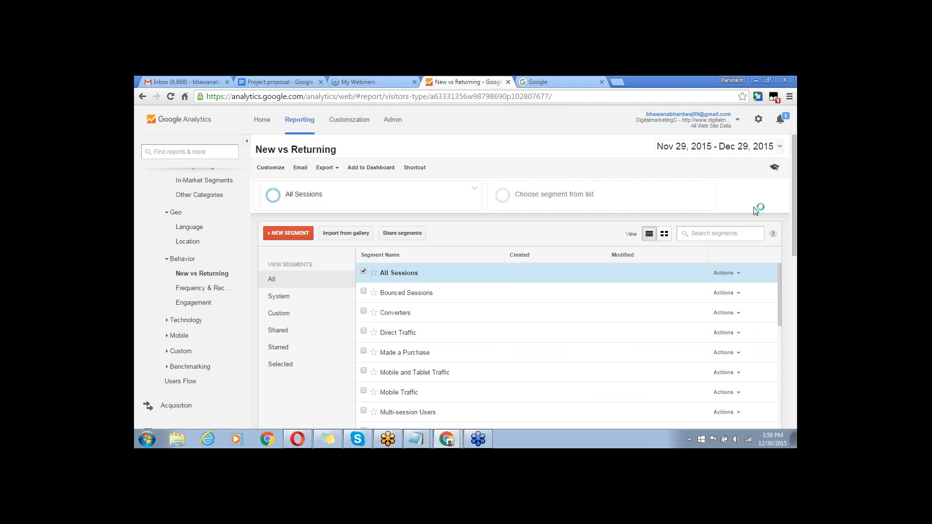
Open the Engagement report in the Behavior group and review sessions and pageviews by session duration
{"action": "left_click", "coordinate": [214, 308]}
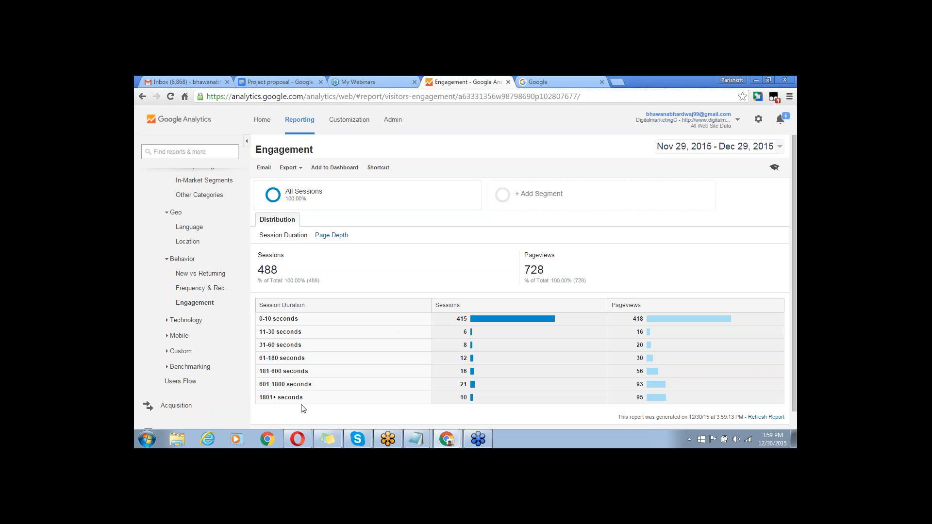
{"action": "key", "text": "Down"}
{"action": "key", "text": "Down"}
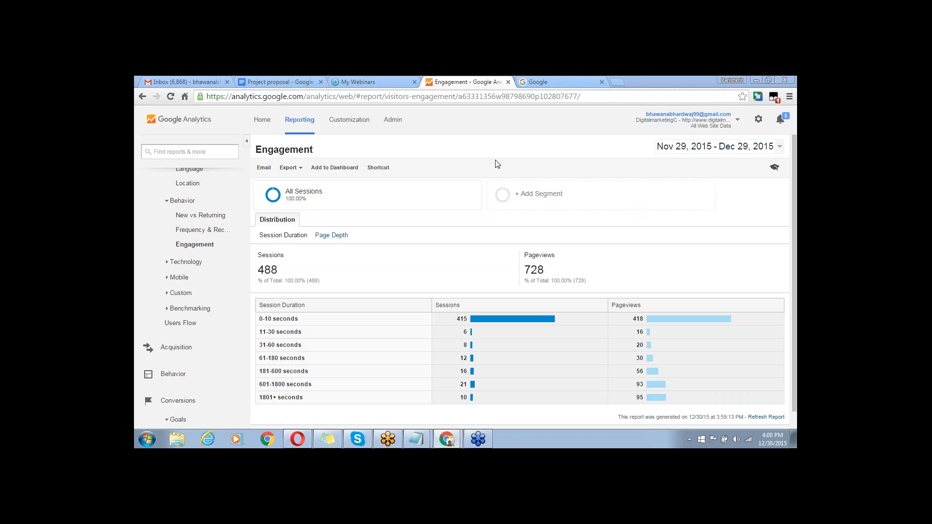
Open the Browser & OS report in the Technology group and view the System segments in its segment list
{"action": "left_click", "coordinate": [186, 262]}
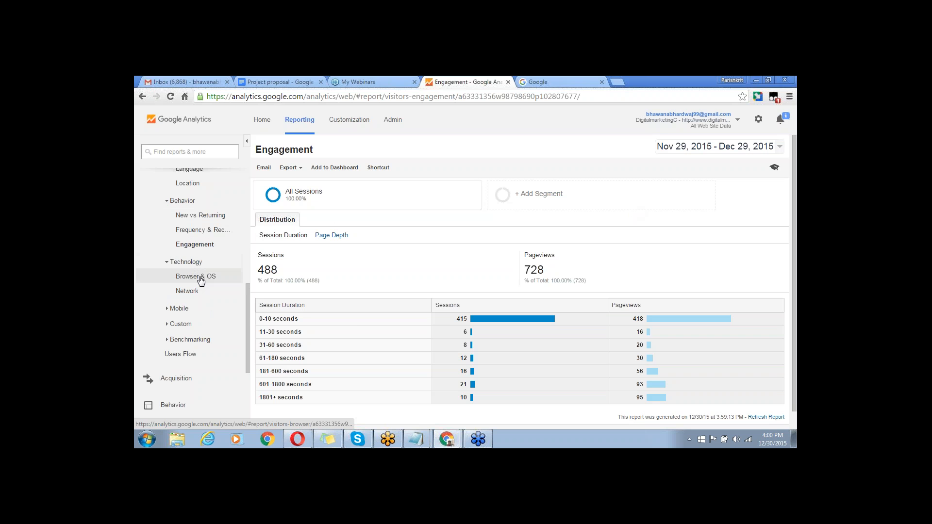
{"action": "left_click", "coordinate": [194, 278]}
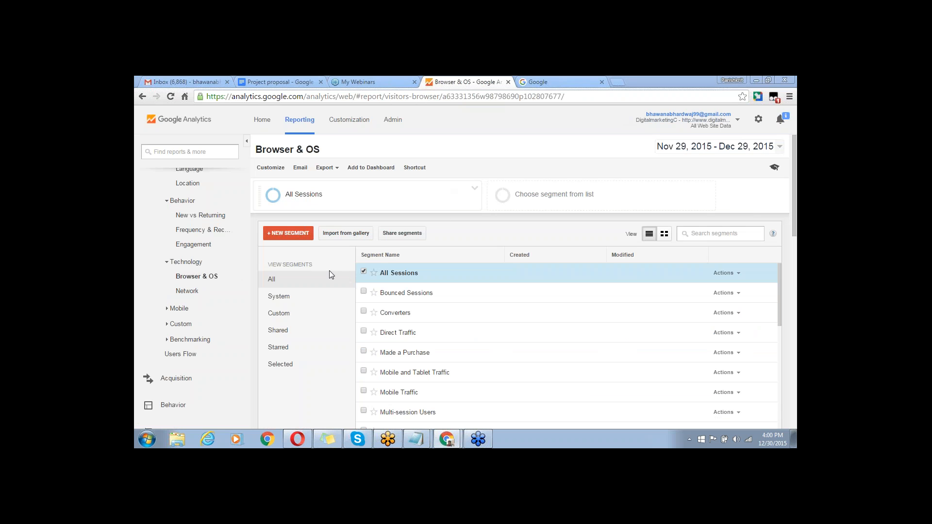
{"action": "left_click", "coordinate": [291, 302]}
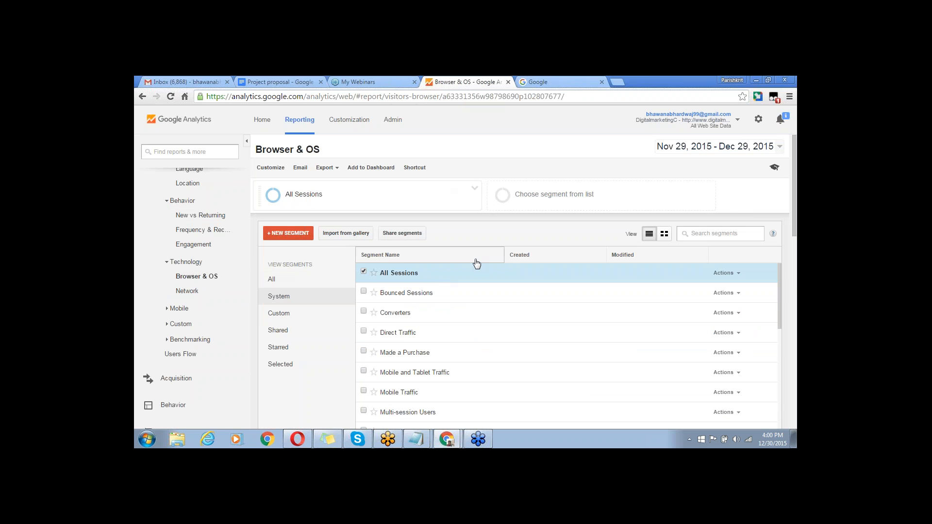
Leave the segment list and examine the Browser & OS report's table of sessions by browser
{"action": "left_click", "coordinate": [200, 275]}
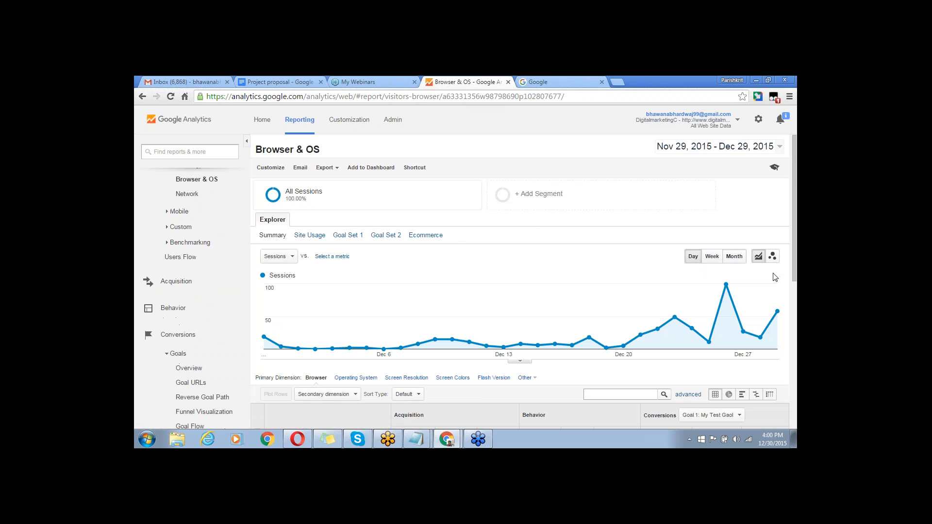
{"action": "left_click_drag", "start_coordinate": [796, 275], "coordinate": [796, 364]}
{"action": "scroll", "coordinate": [651, 334], "scroll_direction": "down", "scroll_amount": 2}
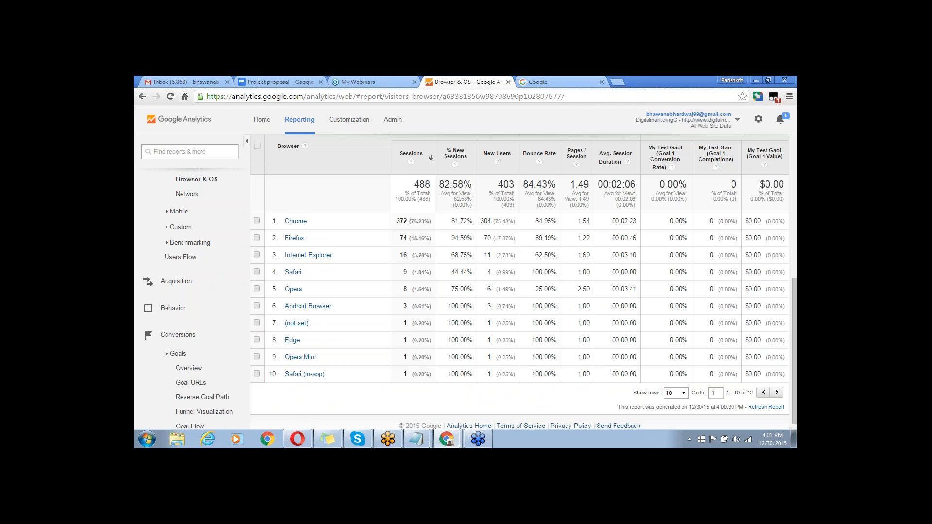
Open the Network report in Audience's Technology group and bring up its segment list
{"action": "left_click", "coordinate": [188, 194]}
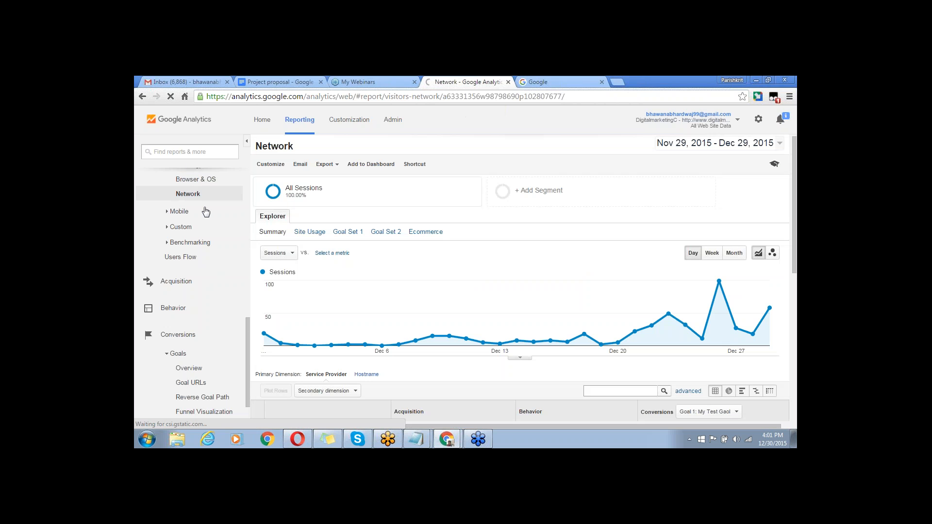
{"action": "scroll", "coordinate": [189, 212], "scroll_direction": "down", "scroll_amount": 2}
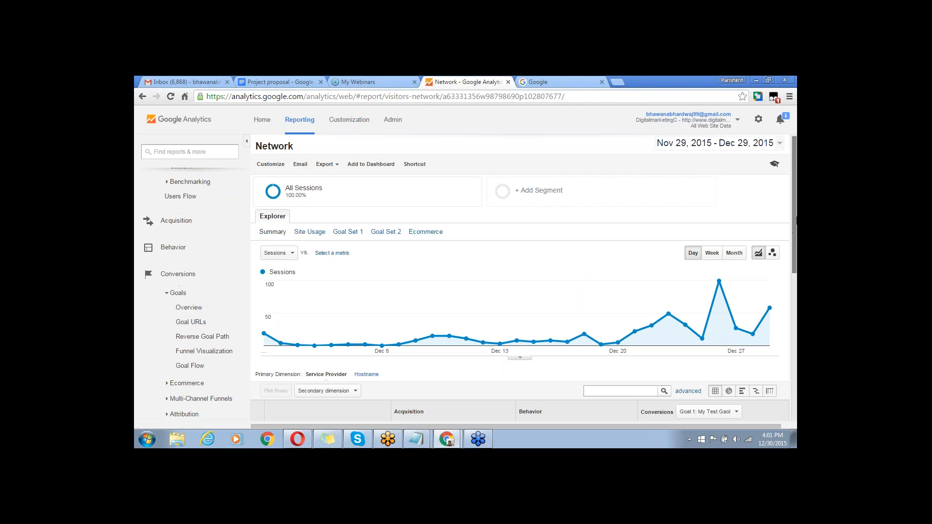
{"action": "left_click", "coordinate": [752, 204]}
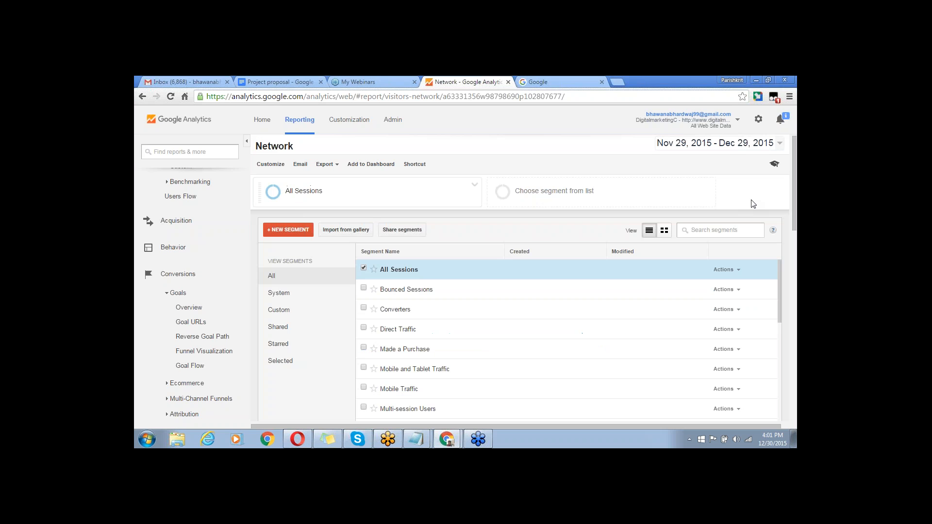
Return to the Browser & OS report and review its table of sessions by browser
{"action": "left_click", "coordinate": [144, 96]}
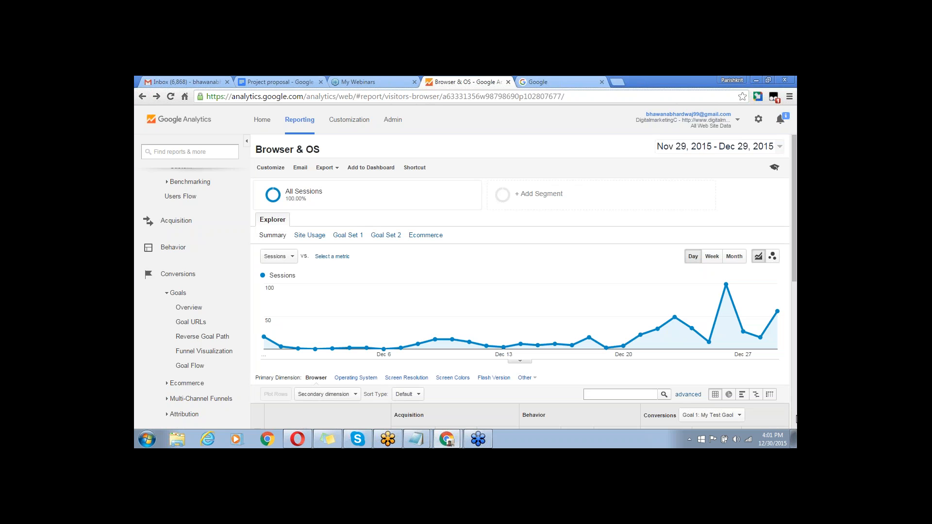
{"action": "scroll", "coordinate": [796, 419], "scroll_direction": "down", "scroll_amount": 5}
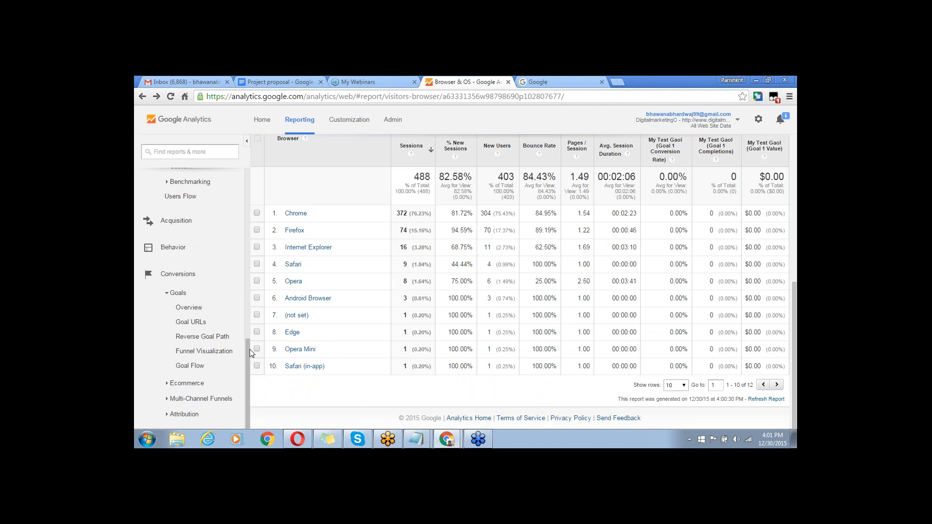
Expand Audience's Mobile group and open its Overview report to review sessions by device category
{"action": "left_click_drag", "start_coordinate": [249, 348], "coordinate": [244, 287]}
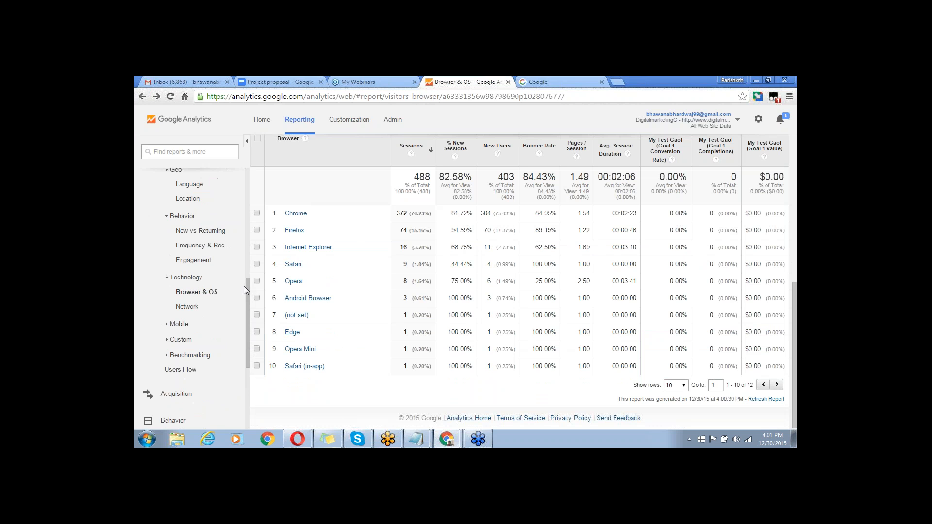
{"action": "left_click", "coordinate": [169, 292]}
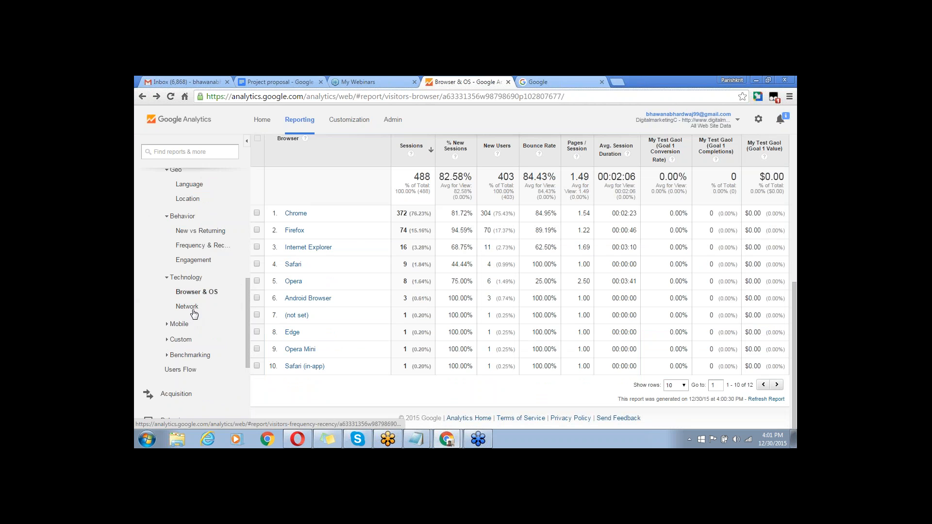
{"action": "left_click", "coordinate": [167, 324]}
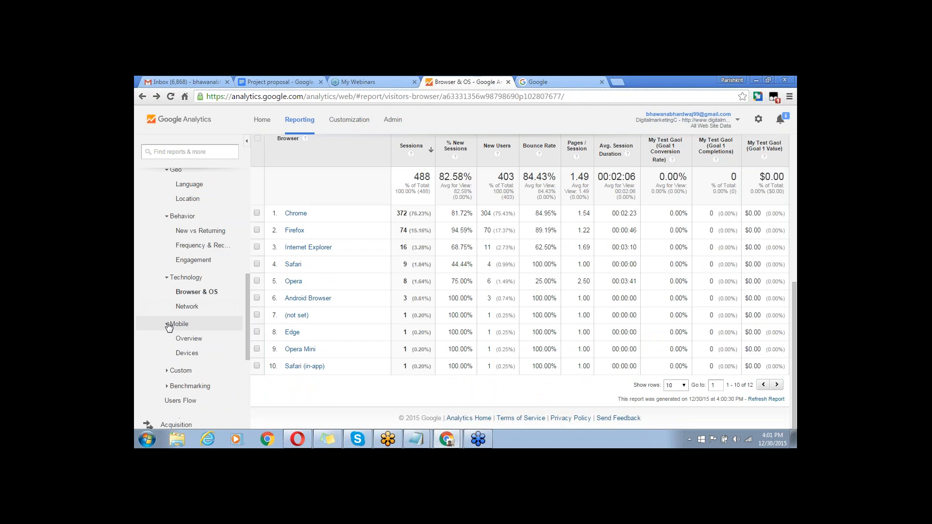
{"action": "left_click", "coordinate": [197, 342]}
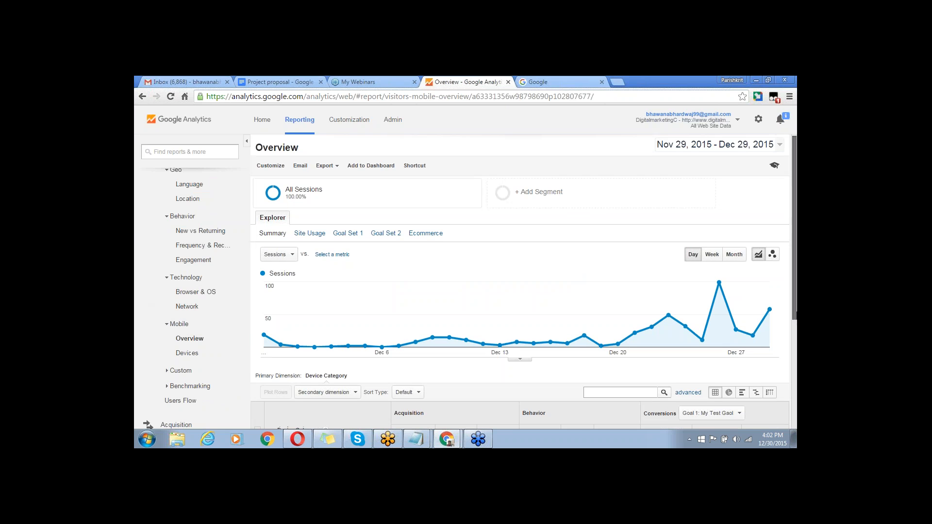
{"action": "scroll", "coordinate": [795, 315], "scroll_direction": "down", "scroll_amount": 1}
{"action": "scroll", "coordinate": [520, 291], "scroll_direction": "down", "scroll_amount": 3}
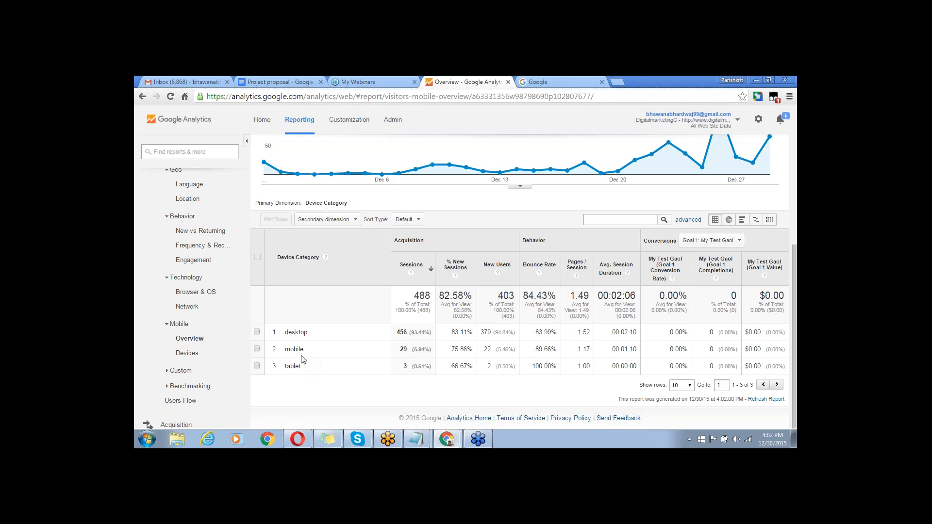
Open the Mobile group's Devices report to review sessions by mobile device, and expand the Custom group
{"action": "left_click", "coordinate": [188, 354]}
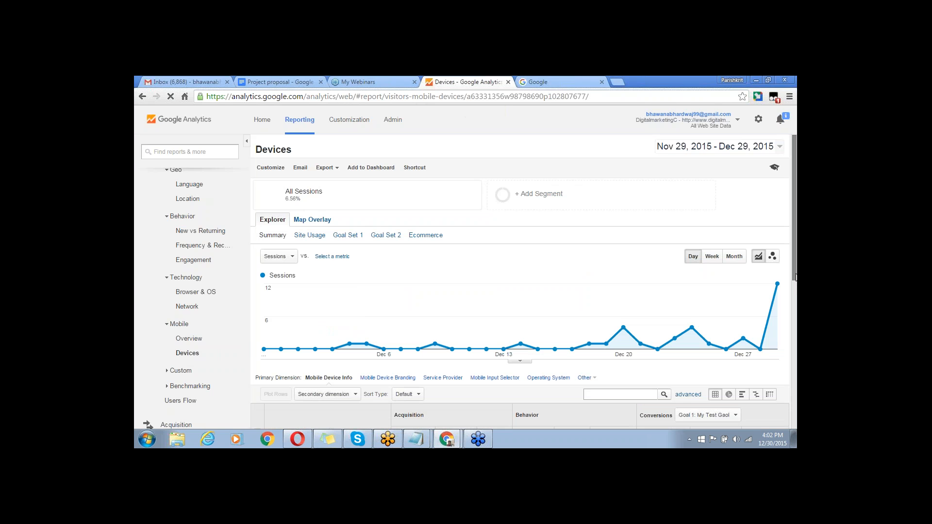
{"action": "scroll", "coordinate": [796, 277], "scroll_direction": "down", "scroll_amount": 4}
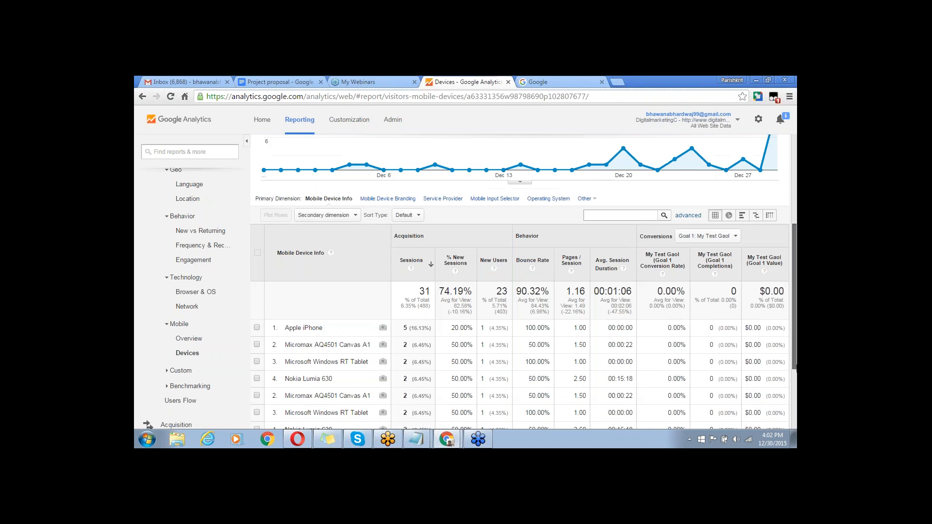
{"action": "scroll", "coordinate": [620, 338], "scroll_direction": "down", "scroll_amount": 2}
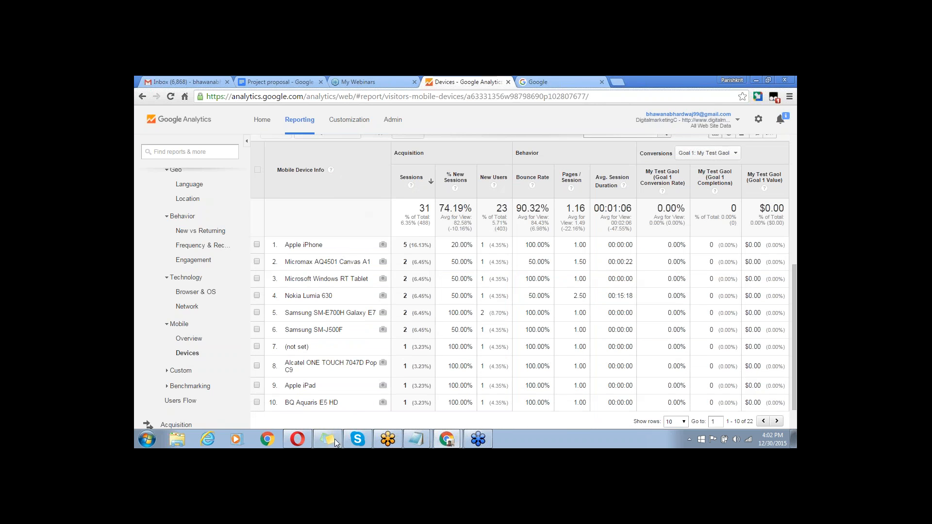
{"action": "left_click", "coordinate": [187, 371]}
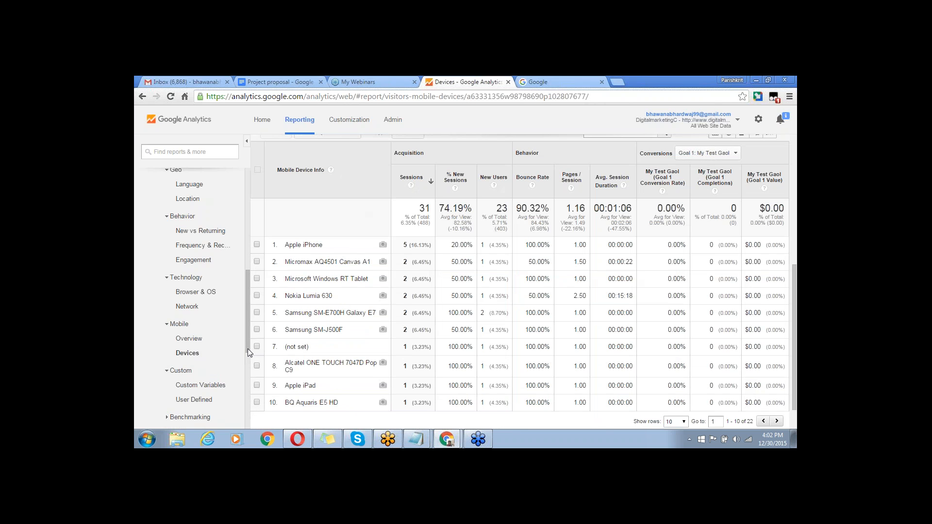
{"action": "left_click_drag", "start_coordinate": [248, 349], "coordinate": [237, 412]}
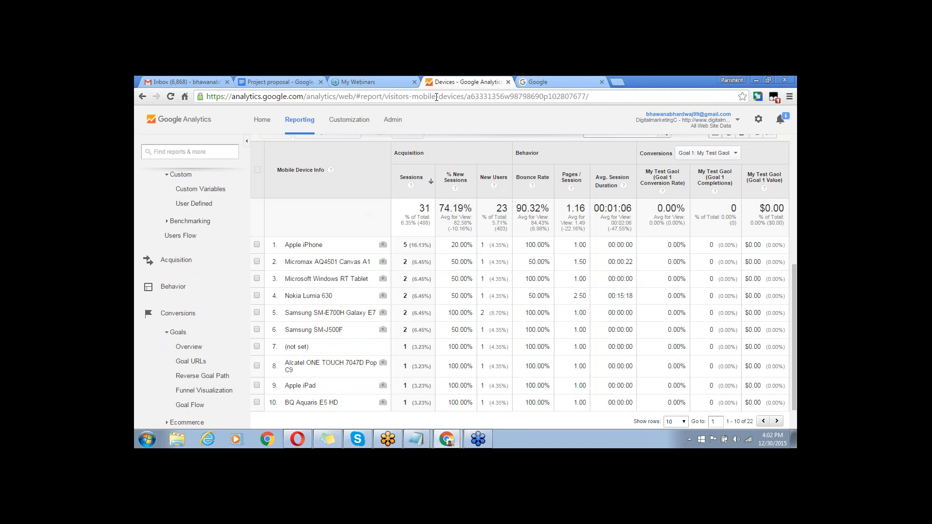
Search Google for "ppc course" and open the Kangaroo Wings ad "PPC Course Details - Training By IM Experts"
{"action": "left_click", "coordinate": [544, 83]}
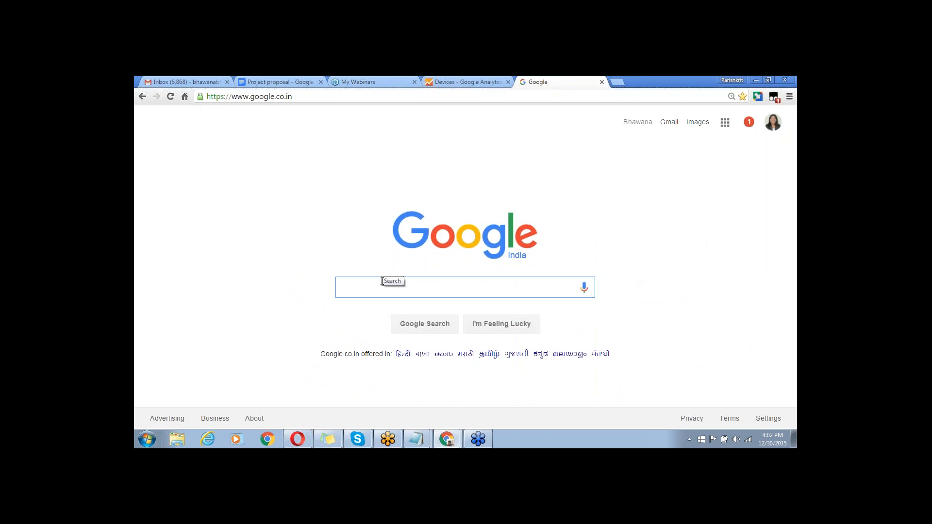
{"action": "type", "text": "ppc cou"}
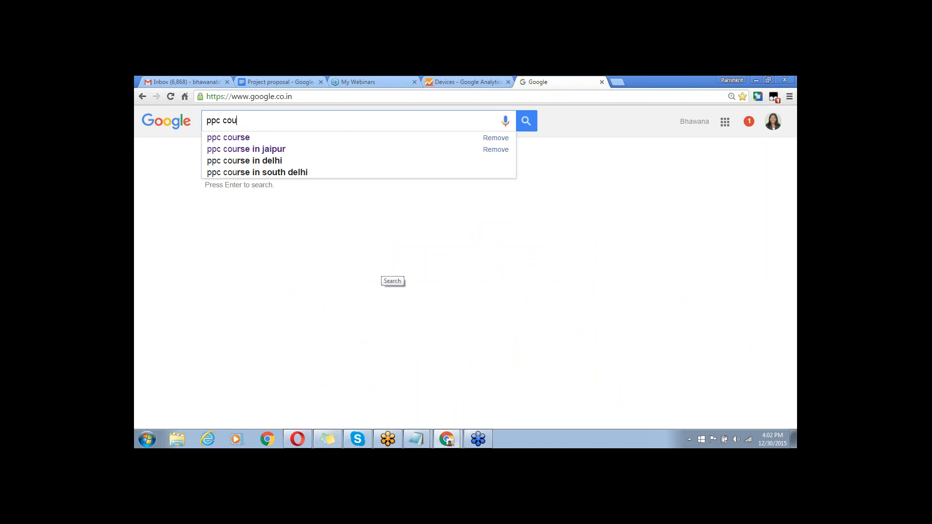
{"action": "type", "text": "rse"}
{"action": "key", "text": "Return"}
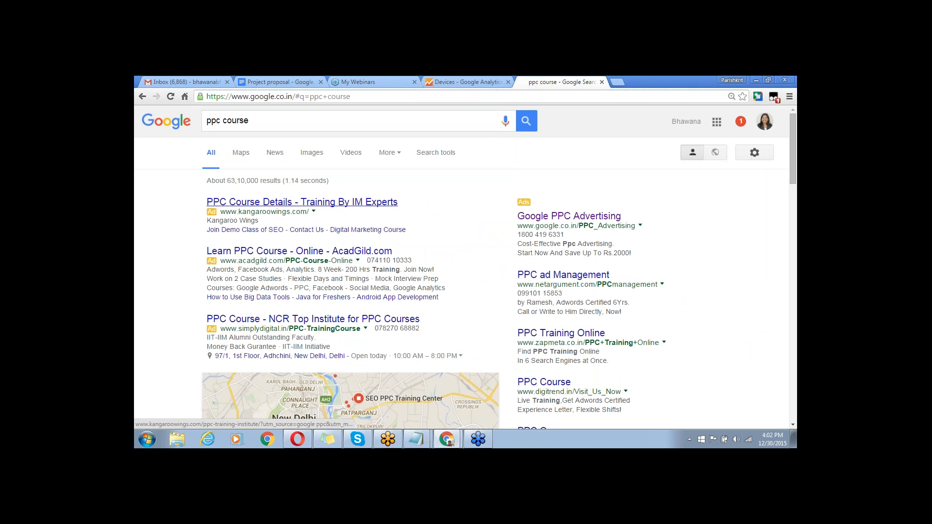
{"action": "left_click", "coordinate": [301, 202]}
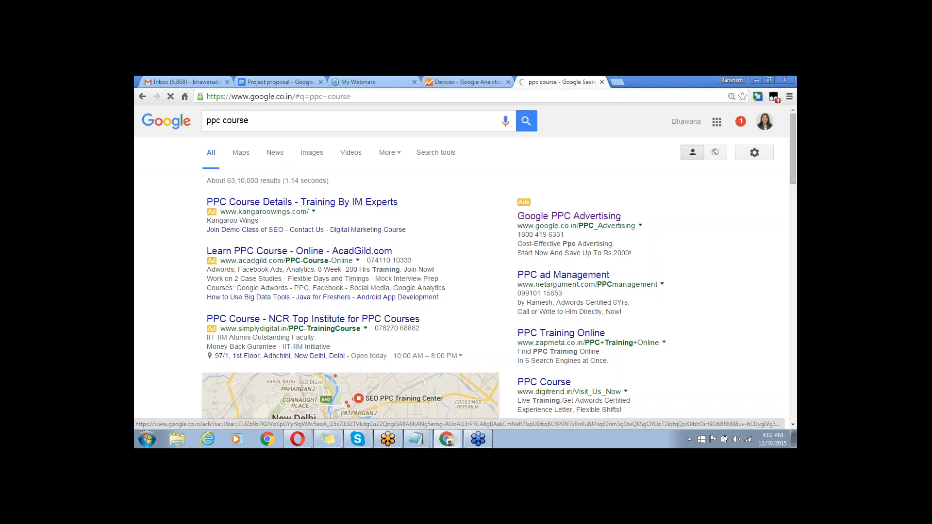
Examine the utm_source, utm_medium, utm_campaign and gclid parameters in the URL of the ad's landing page
{"action": "left_click", "coordinate": [377, 96]}
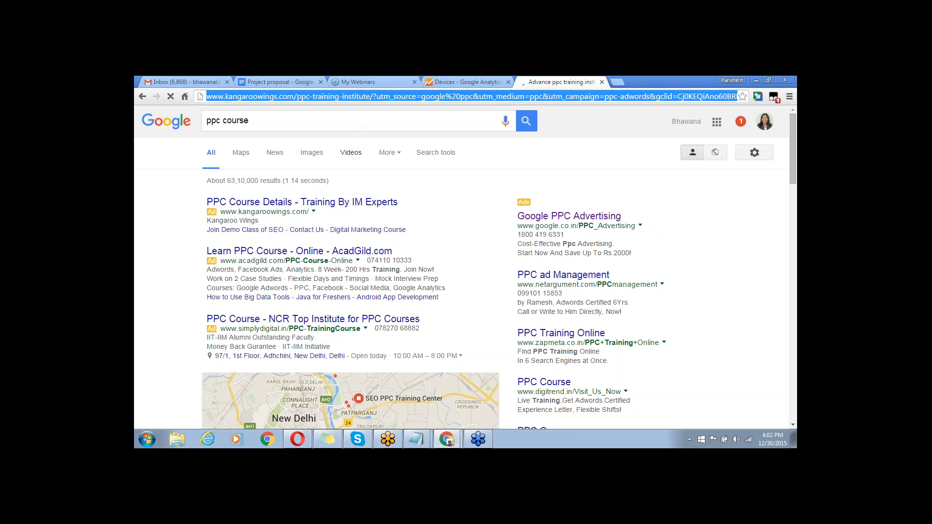
{"action": "left_click", "coordinate": [373, 97]}
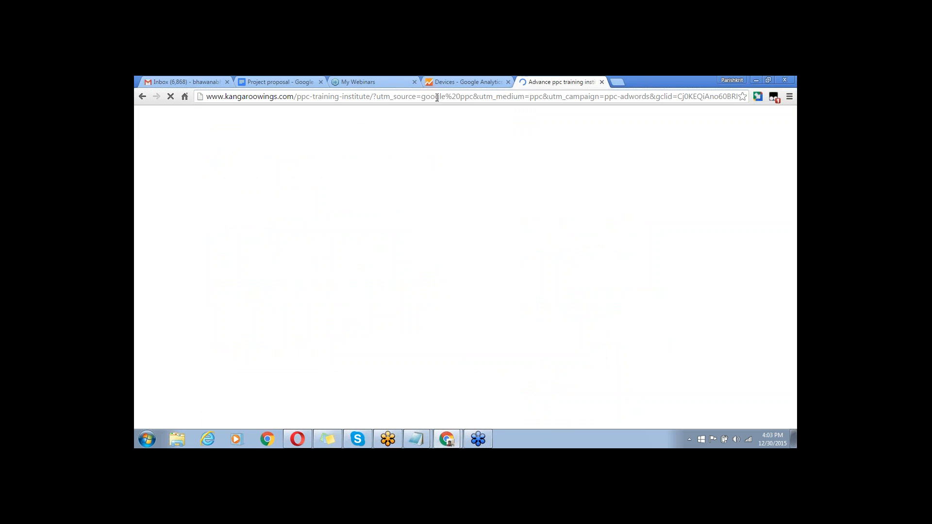
{"action": "left_click", "coordinate": [379, 96]}
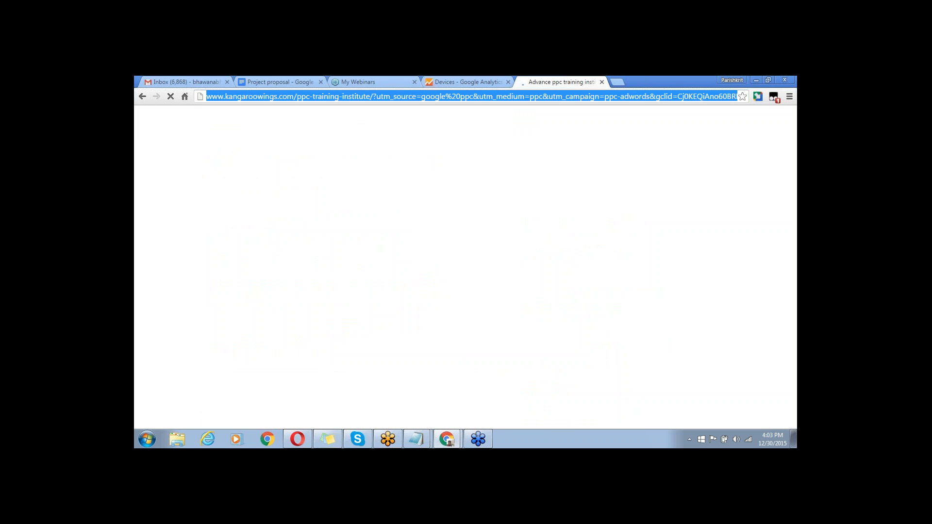
{"action": "key", "text": "End"}
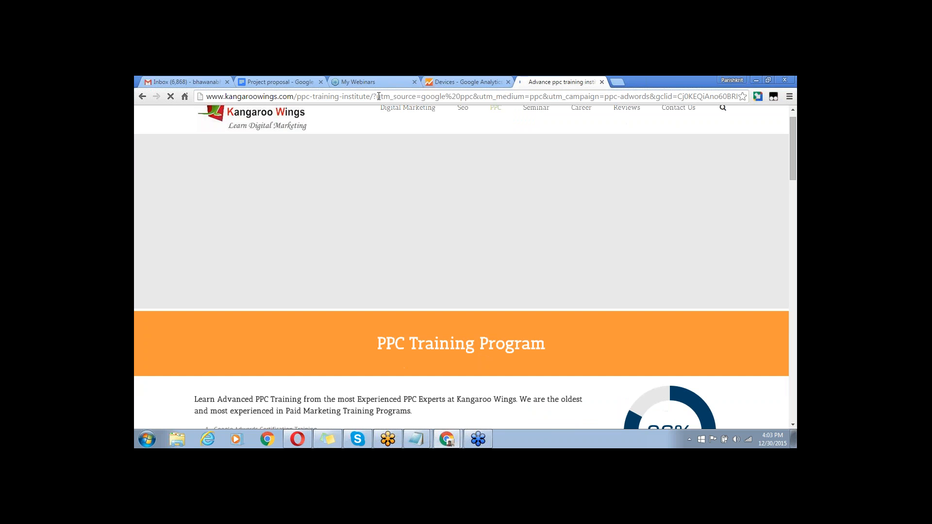
{"action": "key", "text": "End"}
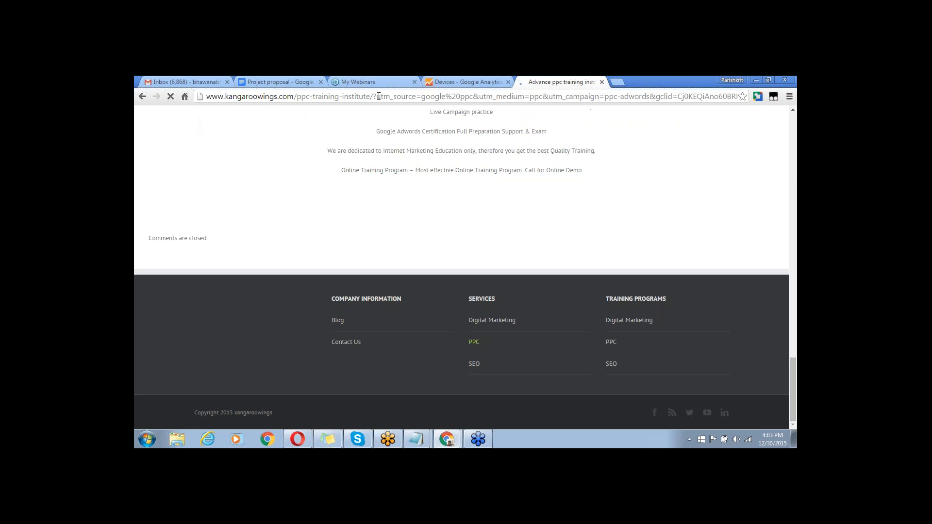
{"action": "left_click", "coordinate": [380, 97]}
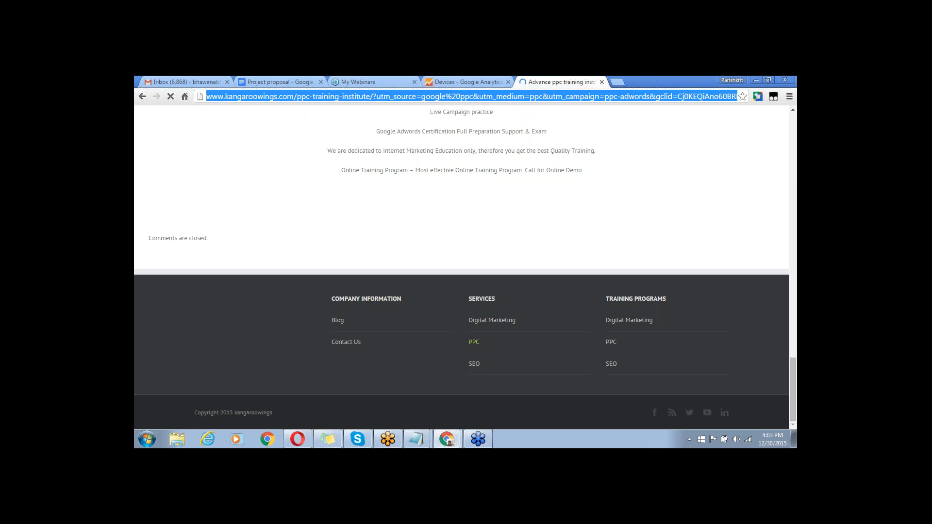
{"action": "key", "text": "End"}
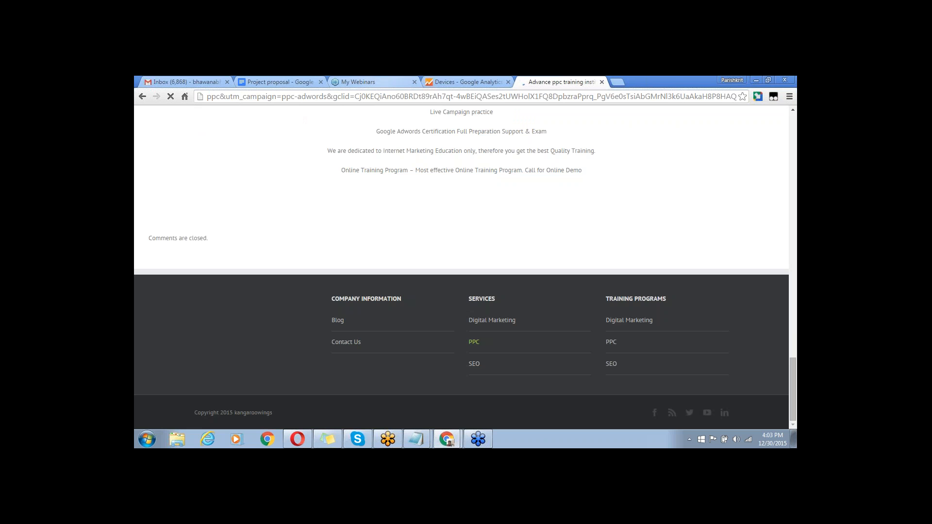
{"action": "key", "text": "Home"}
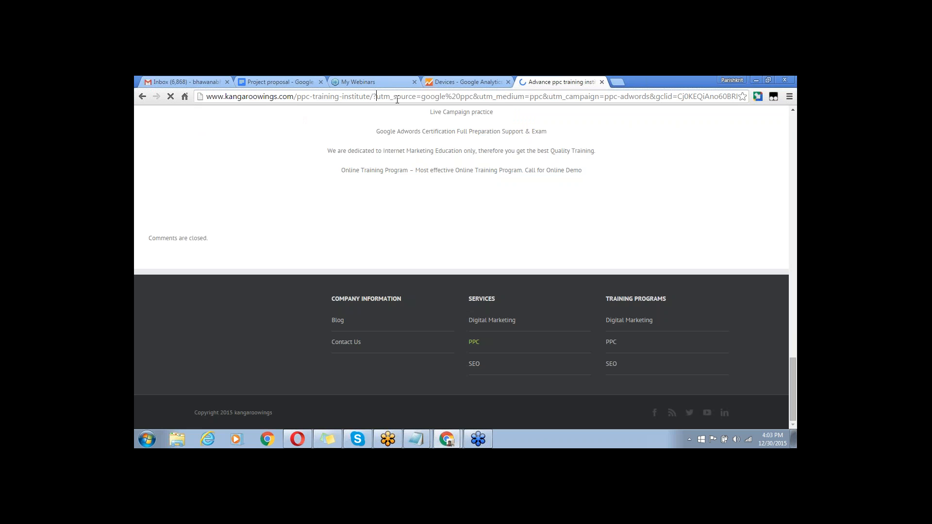
Replace everything after the question mark in the landing page URL with "jdsdfjsdfsdjfjdsk" and load that address
{"action": "key", "text": "shift+End"}
{"action": "type", "text": "jdsdfjsdfsdfjfjdsk"}
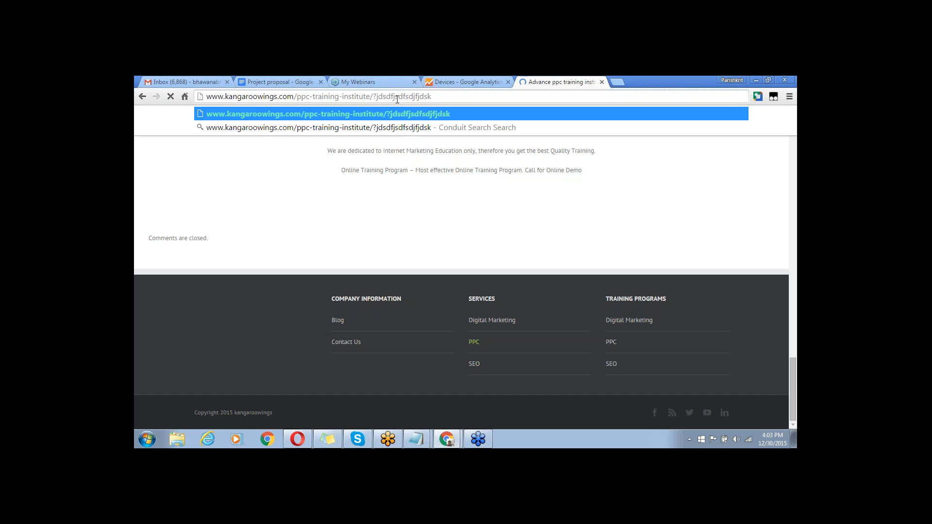
{"action": "key", "text": "Escape"}
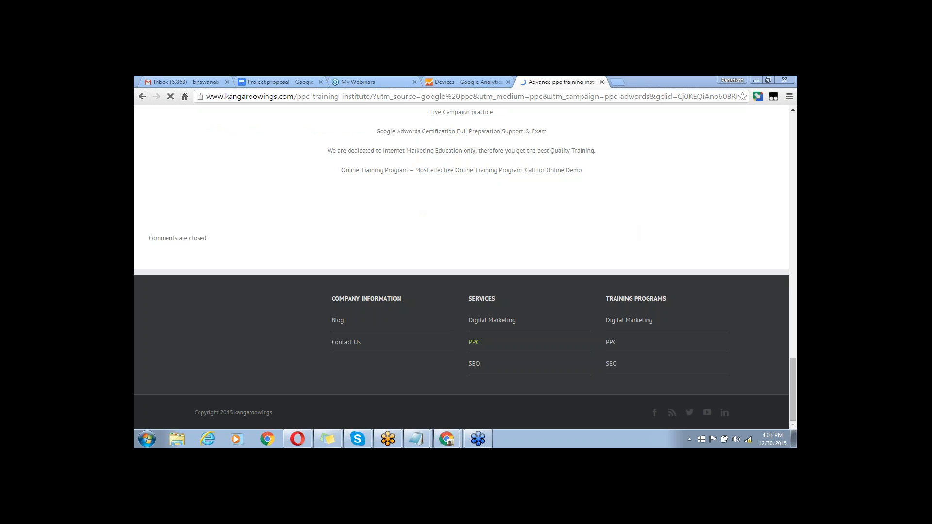
Check the connected wireless network's details and open the Network and Sharing Center
{"action": "left_click", "coordinate": [748, 440]}
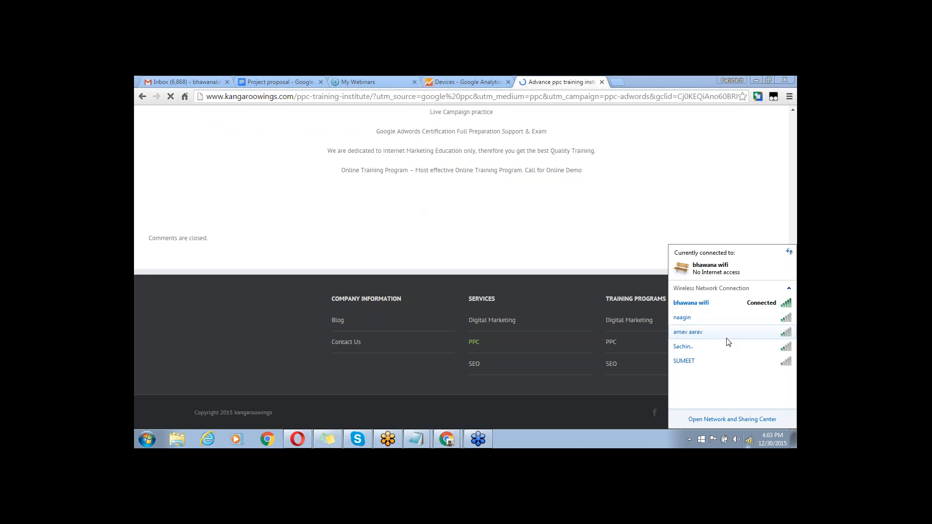
{"action": "left_click", "coordinate": [725, 306]}
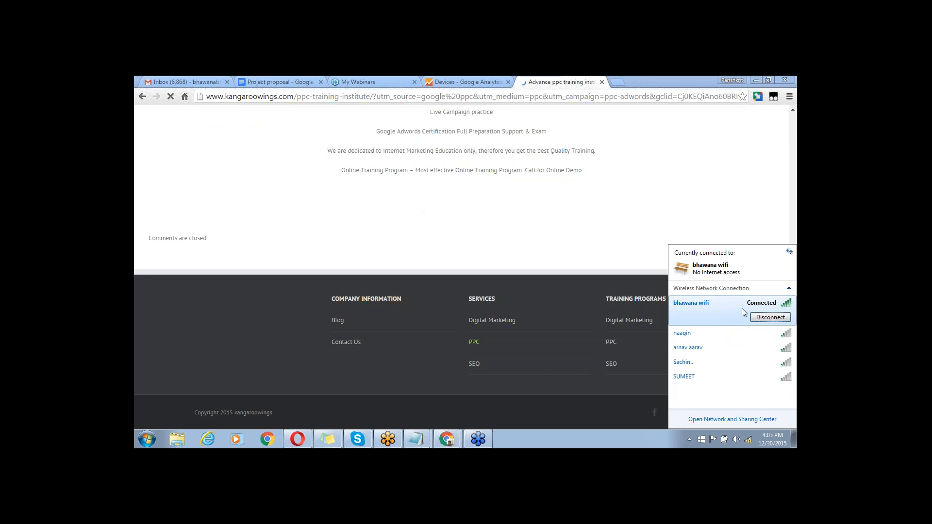
{"action": "left_click", "coordinate": [751, 420]}
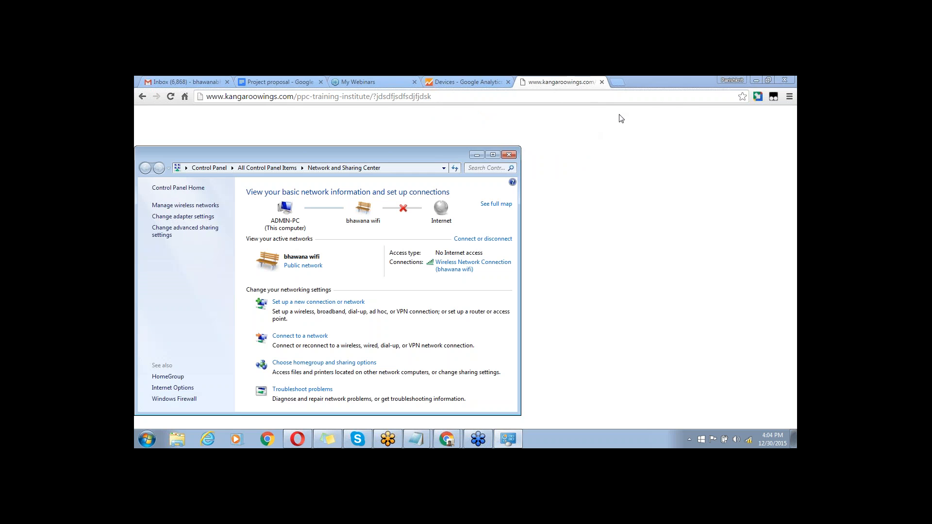
Run Windows Network Diagnostics on the broken internet connection and close the troubleshooter
{"action": "left_click", "coordinate": [404, 209]}
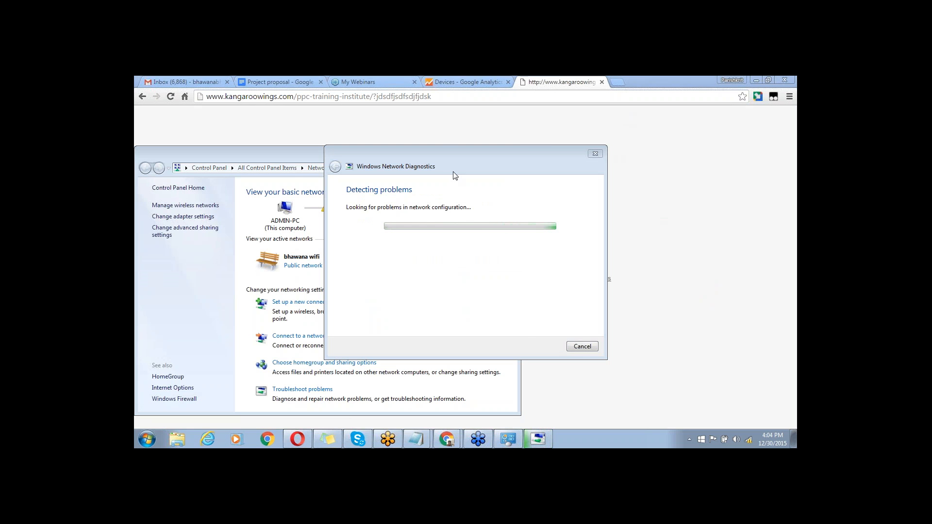
{"action": "left_click", "coordinate": [280, 152]}
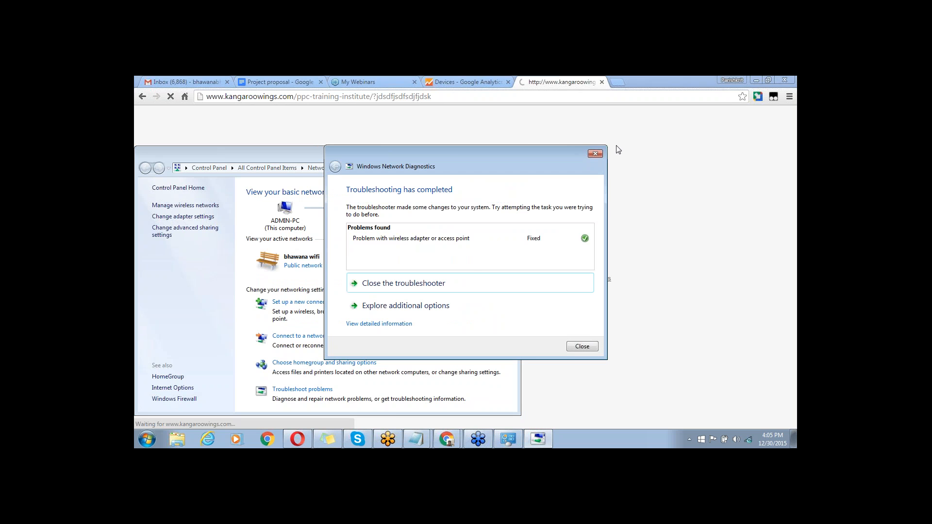
{"action": "left_click", "coordinate": [595, 154]}
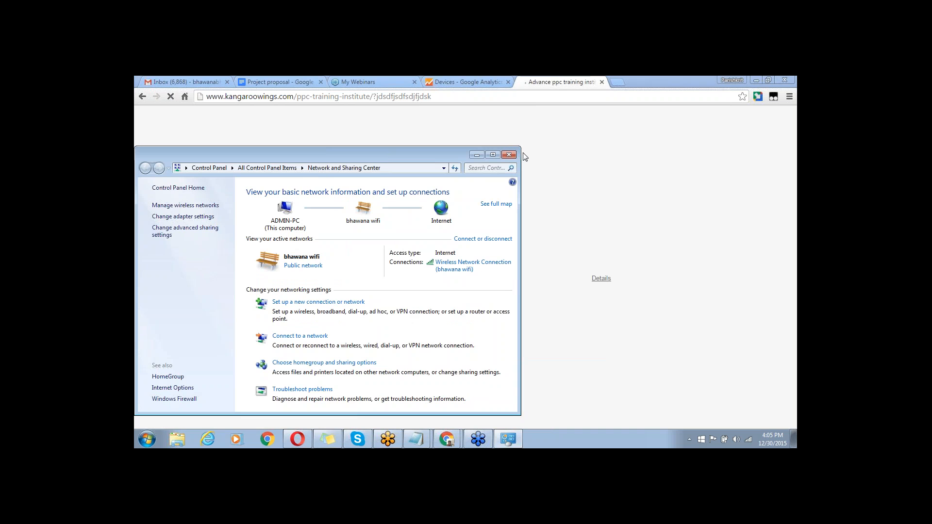
Close the Network and Sharing Center and load the landing page with "vckvvklvksdv" after the question mark in its URL
{"action": "left_click", "coordinate": [509, 155]}
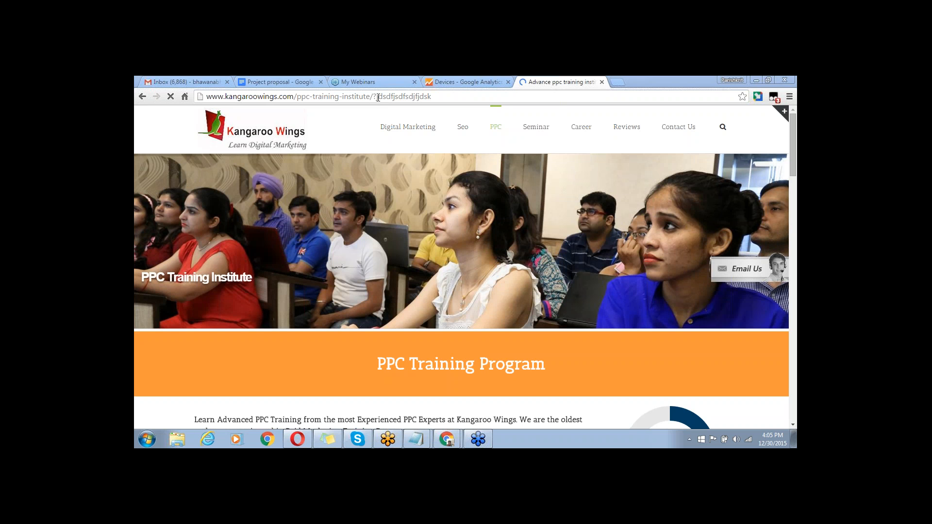
{"action": "left_click_drag", "start_coordinate": [378, 97], "coordinate": [461, 103]}
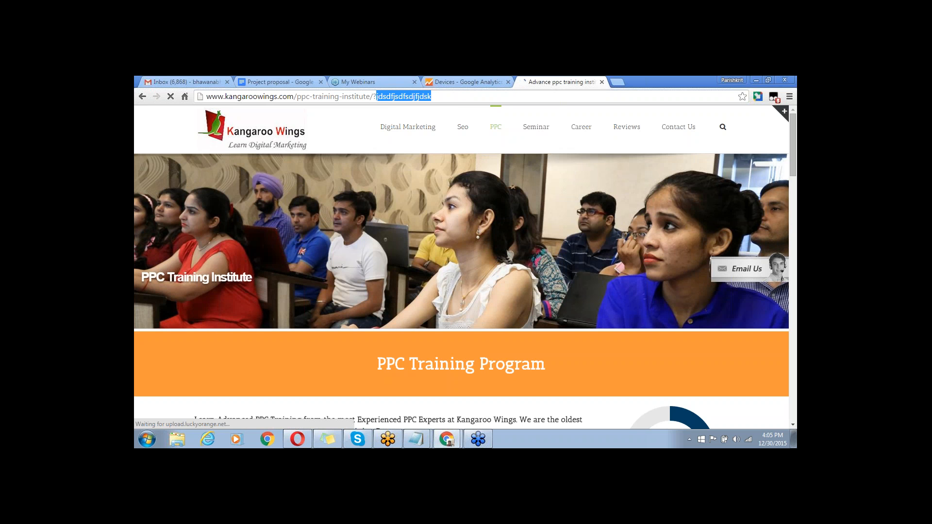
{"action": "type", "text": "vckvvklvksdv"}
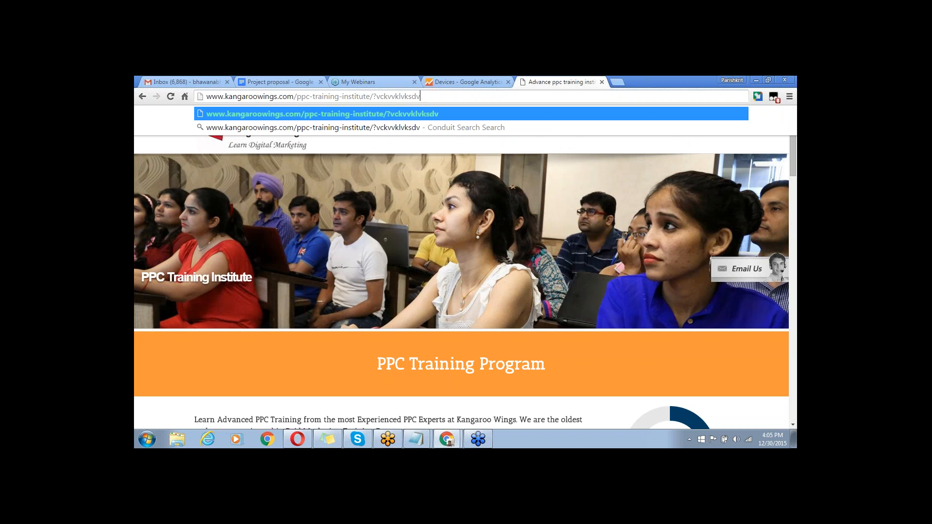
{"action": "key", "text": "Return"}
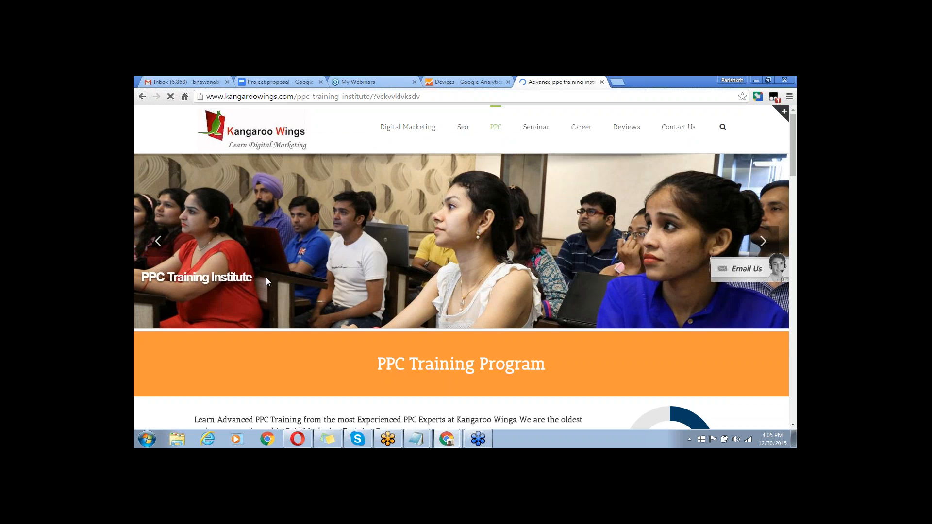
Replace the text after the question mark in the landing page URL with "email=ca", referring to the Google Analytics Custom reports
{"action": "left_click", "coordinate": [378, 97]}
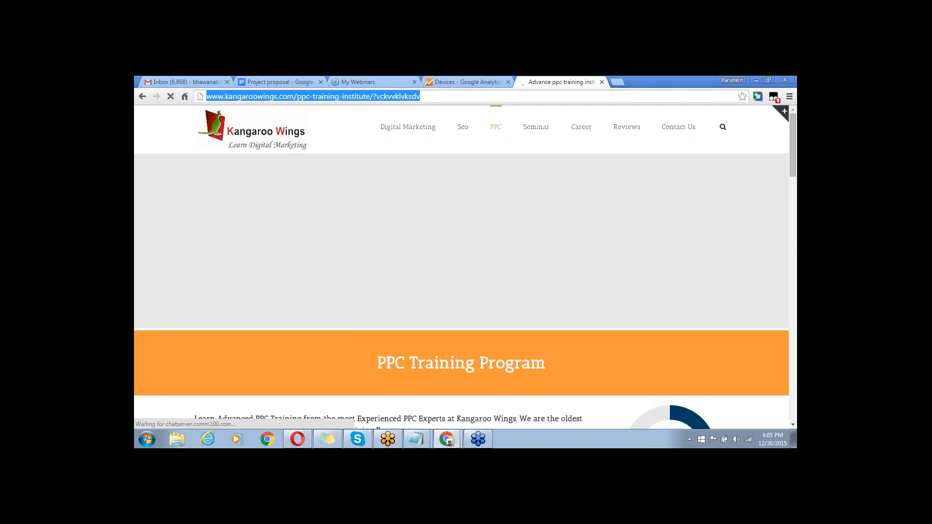
{"action": "left_click", "coordinate": [422, 97]}
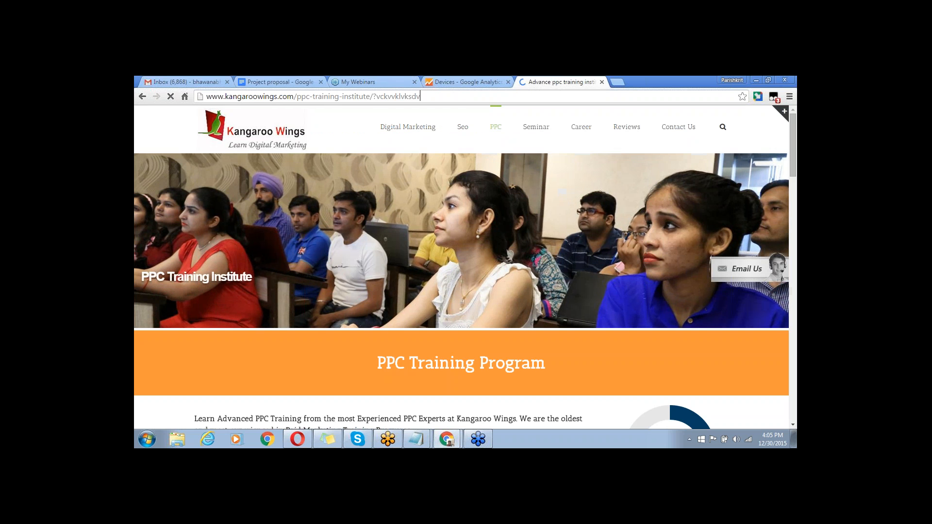
{"action": "double_click", "coordinate": [419, 97]}
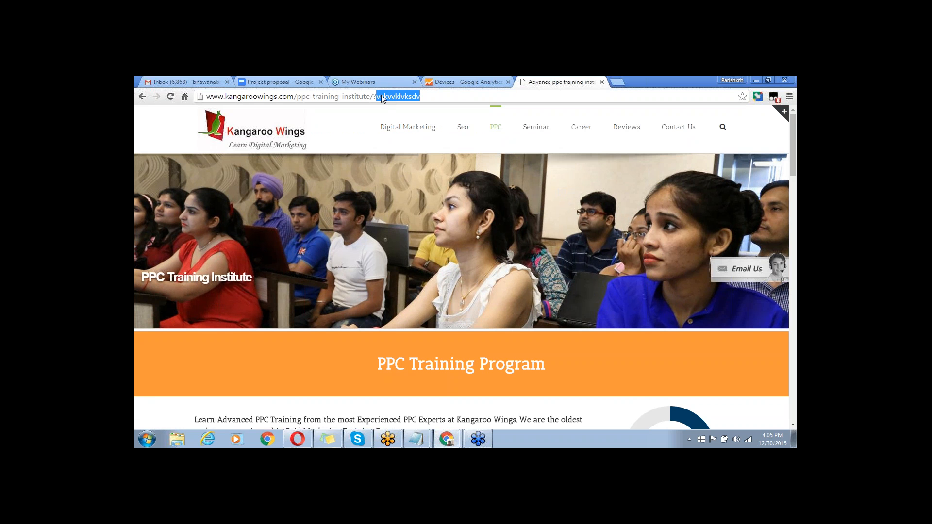
{"action": "left_click", "coordinate": [478, 80]}
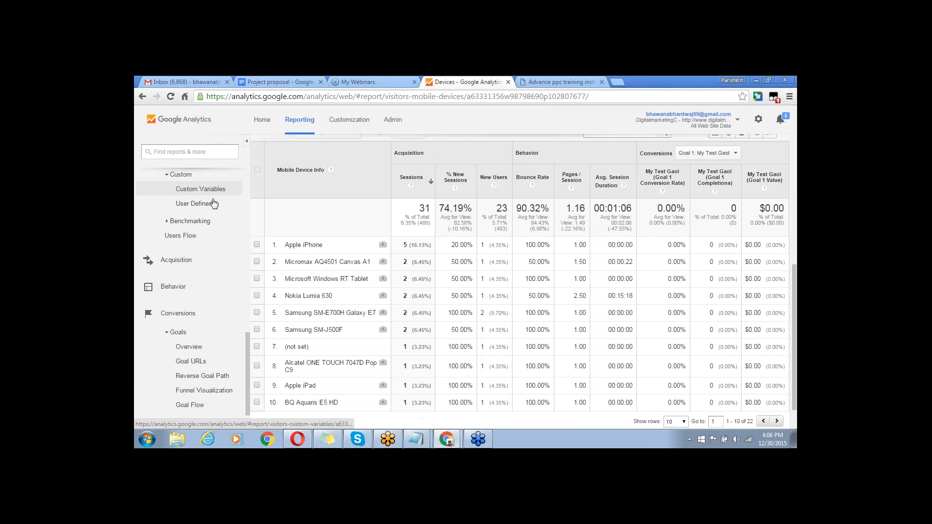
{"action": "left_click", "coordinate": [564, 80]}
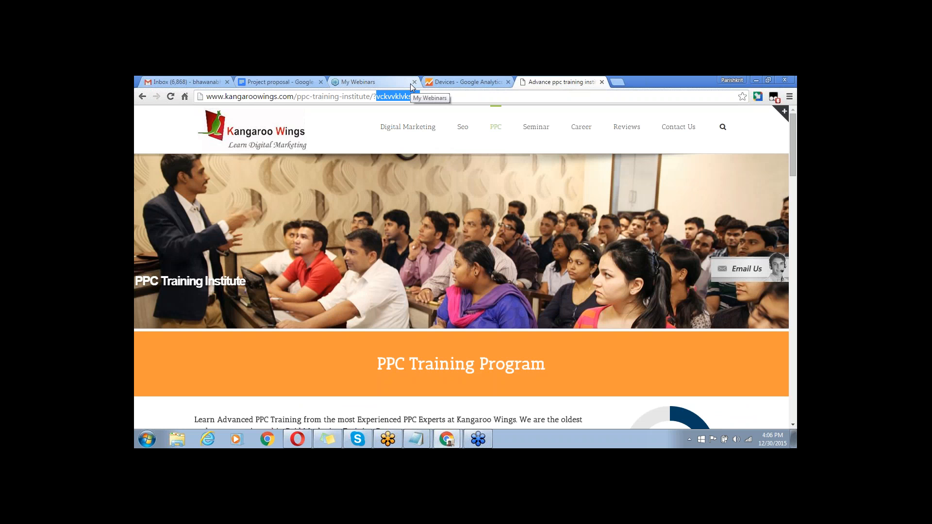
{"action": "type", "text": "email"}
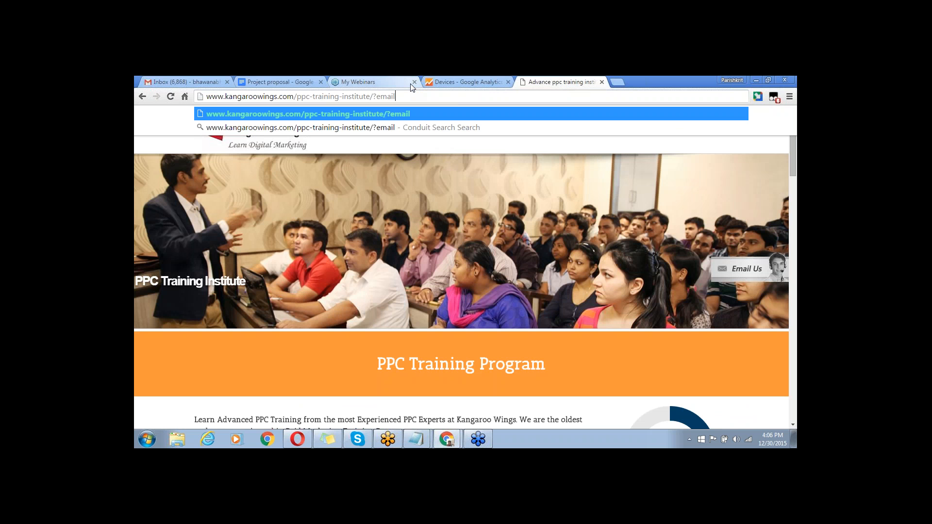
{"action": "type", "text": "="}
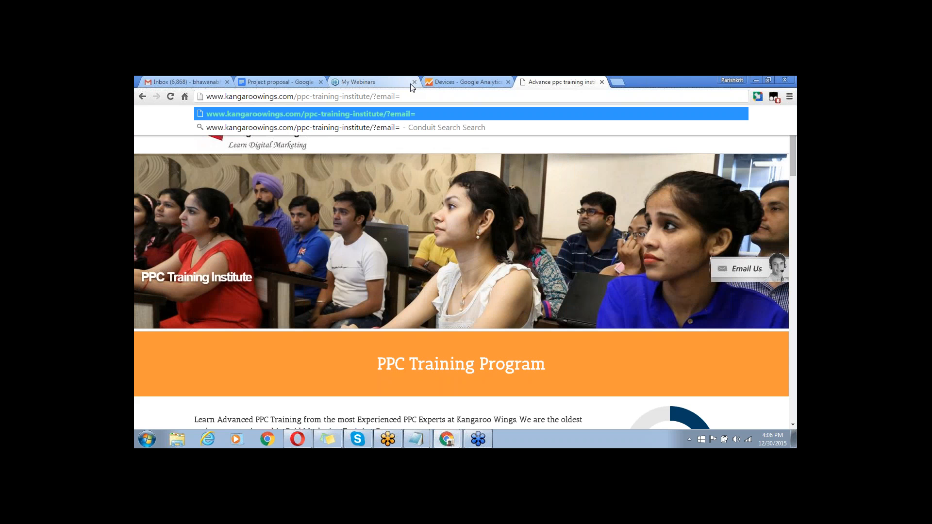
{"action": "type", "text": "ca"}
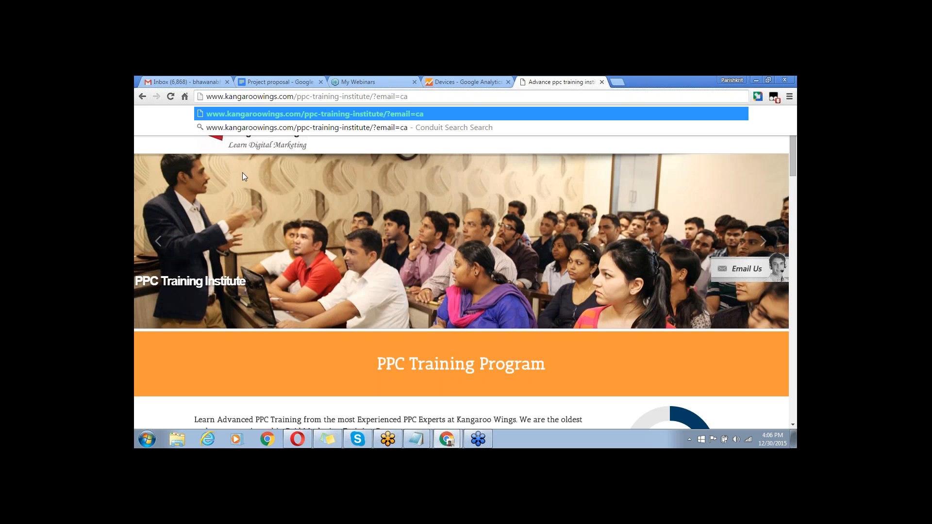
{"action": "left_click", "coordinate": [472, 79]}
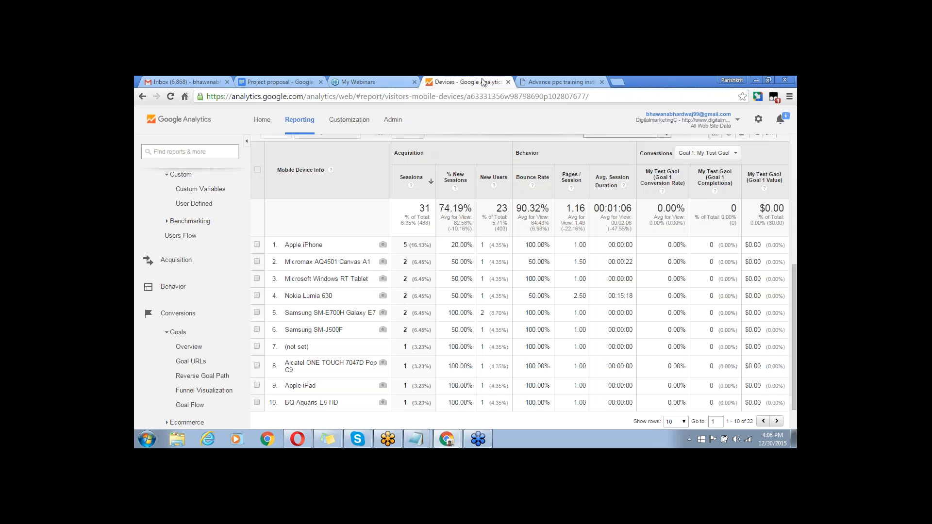
{"action": "left_click", "coordinate": [553, 81]}
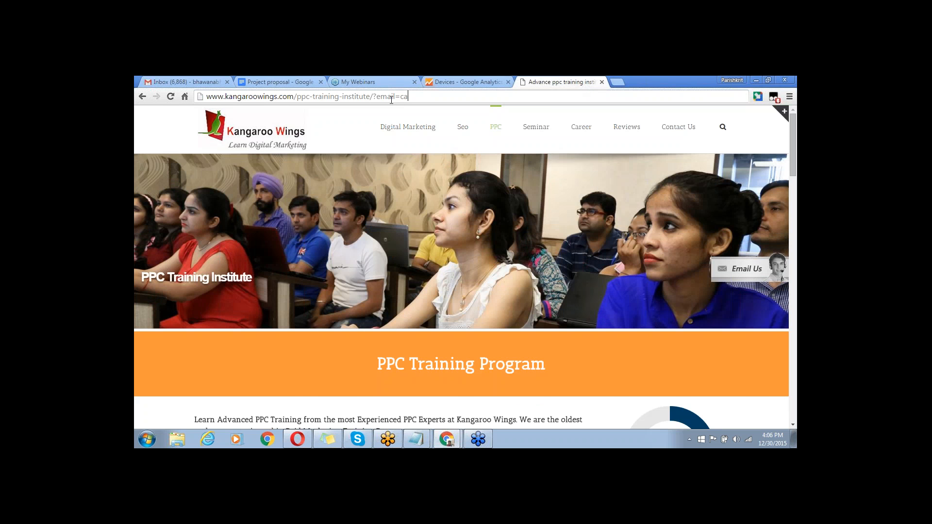
Open the Users Flow report in Google Analytics and examine the drop-offs from the starting pages
{"action": "left_click", "coordinate": [476, 80]}
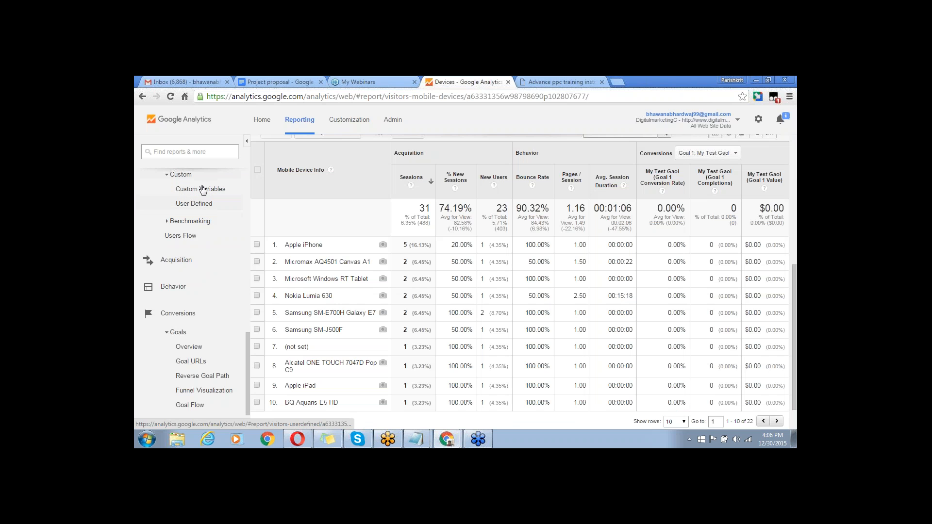
{"action": "left_click", "coordinate": [189, 238]}
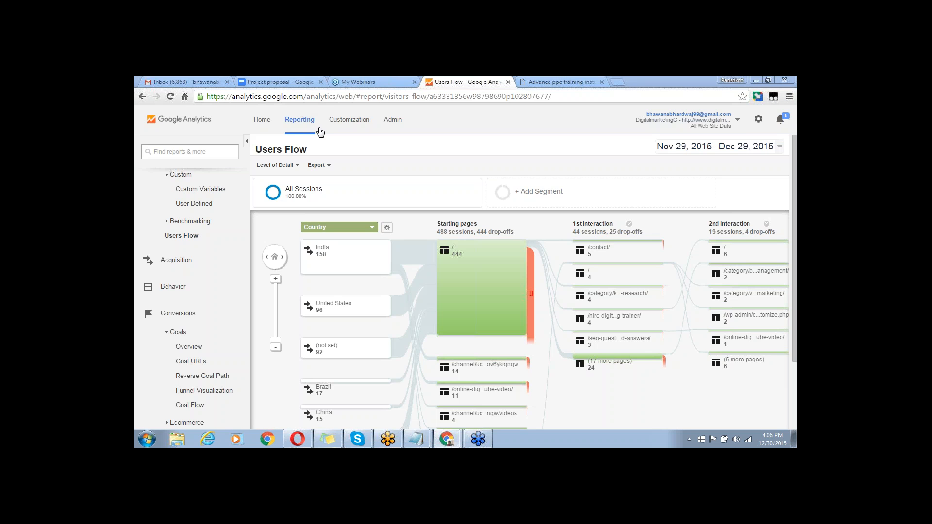
{"action": "mouse_move", "coordinate": [290, 187]}
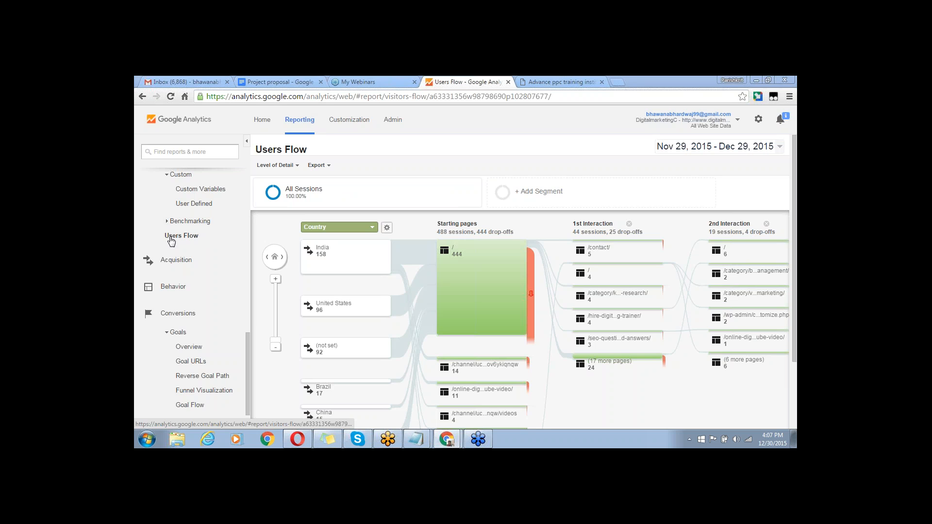
{"action": "left_click", "coordinate": [171, 237]}
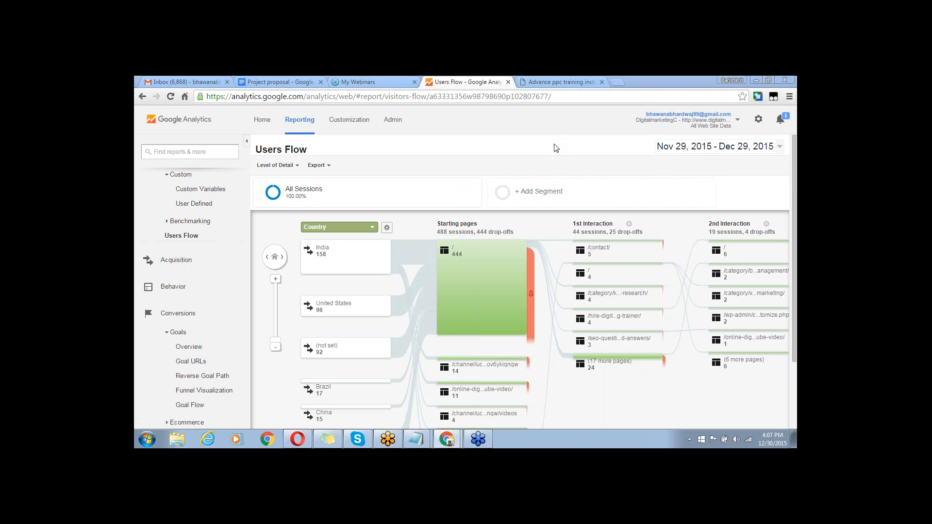
{"action": "scroll", "coordinate": [556, 148], "scroll_direction": "down", "scroll_amount": 2}
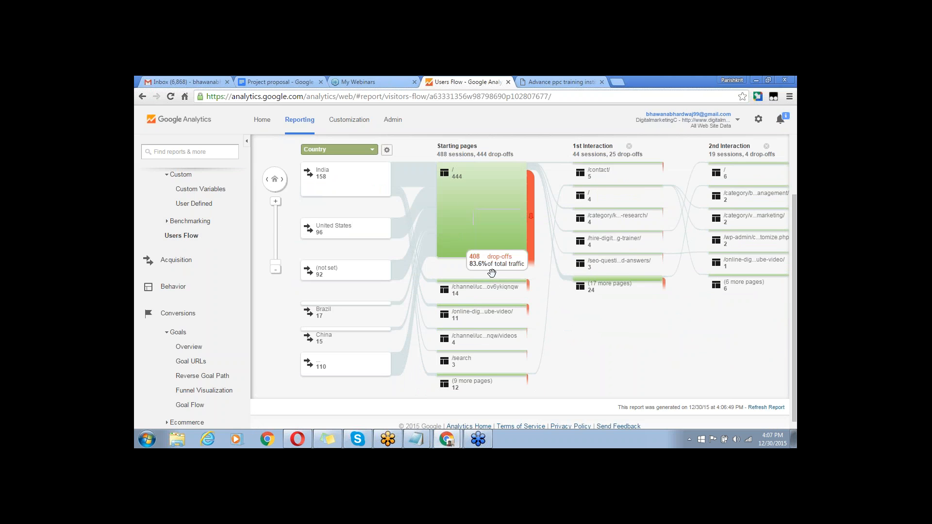
{"action": "mouse_move", "coordinate": [479, 221]}
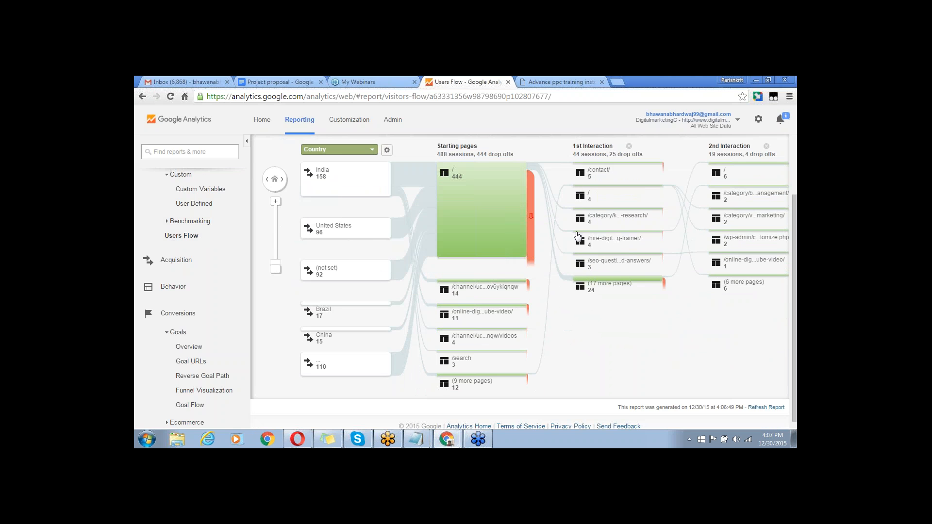
Break the Users Flow down by Social Network and examine the through traffic and drop-offs of the 1st Interaction pages
{"action": "left_click", "coordinate": [372, 151]}
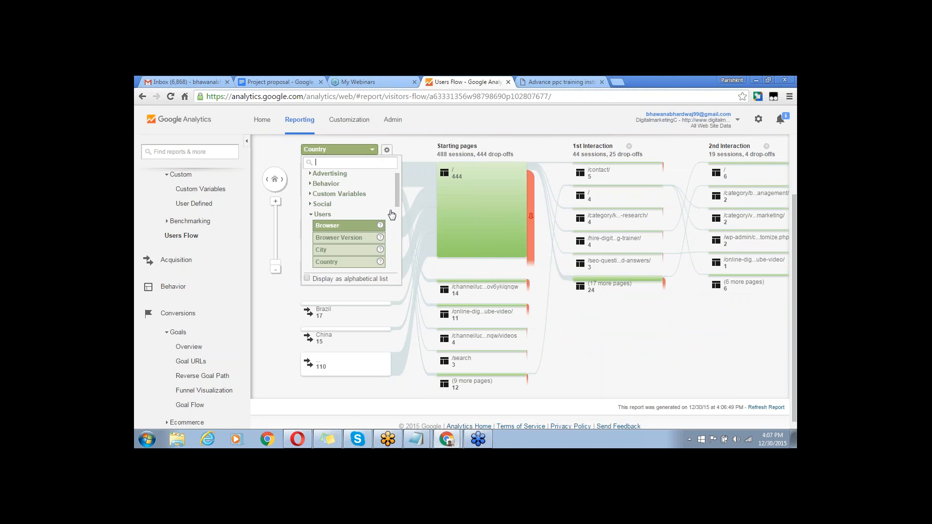
{"action": "left_click_drag", "start_coordinate": [398, 201], "coordinate": [389, 179]}
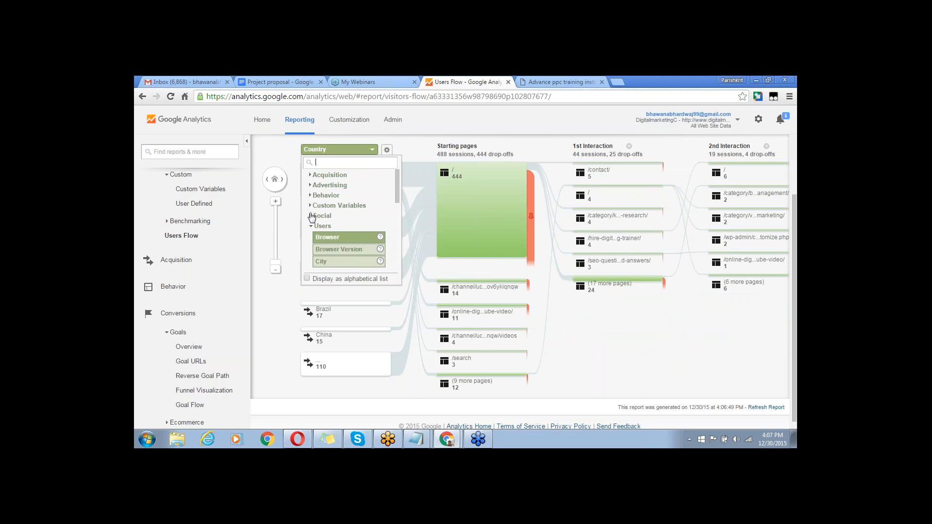
{"action": "left_click", "coordinate": [336, 216]}
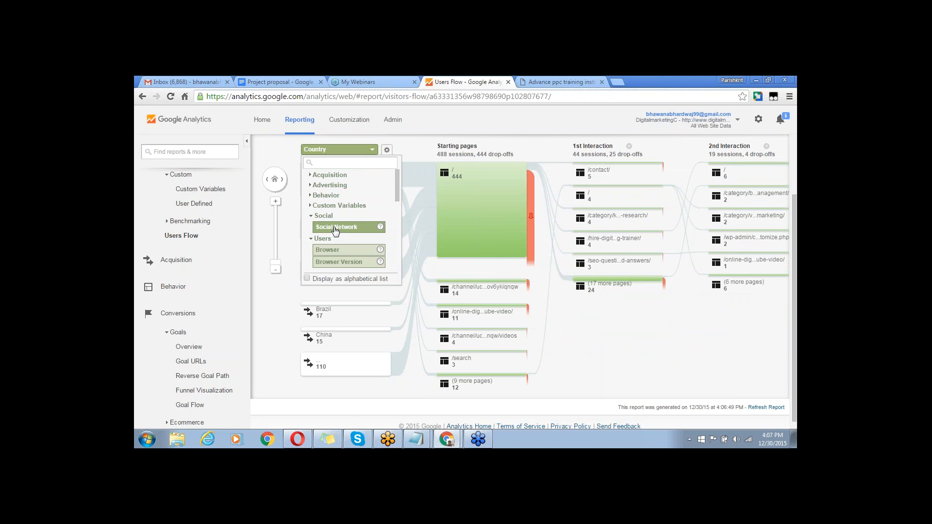
{"action": "left_click", "coordinate": [335, 228]}
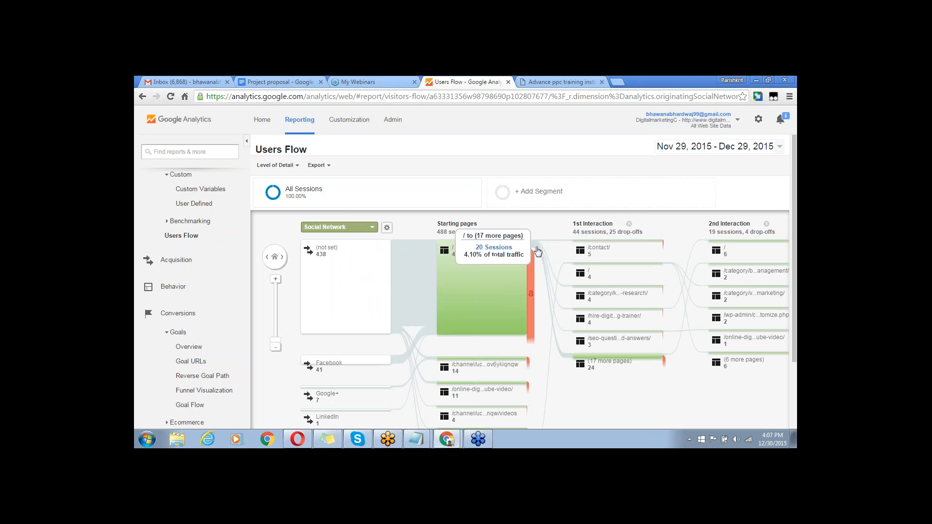
{"action": "mouse_move", "coordinate": [608, 251]}
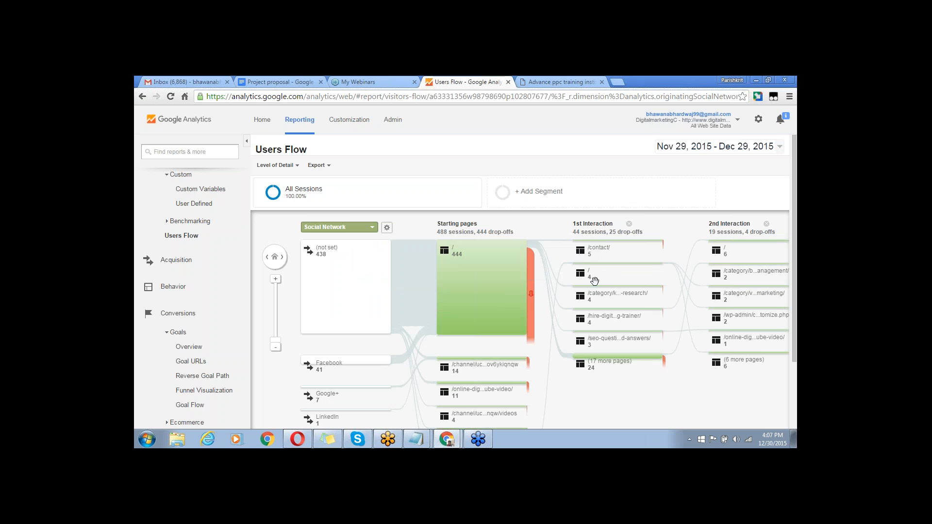
{"action": "mouse_move", "coordinate": [591, 274]}
{"action": "mouse_move", "coordinate": [626, 300]}
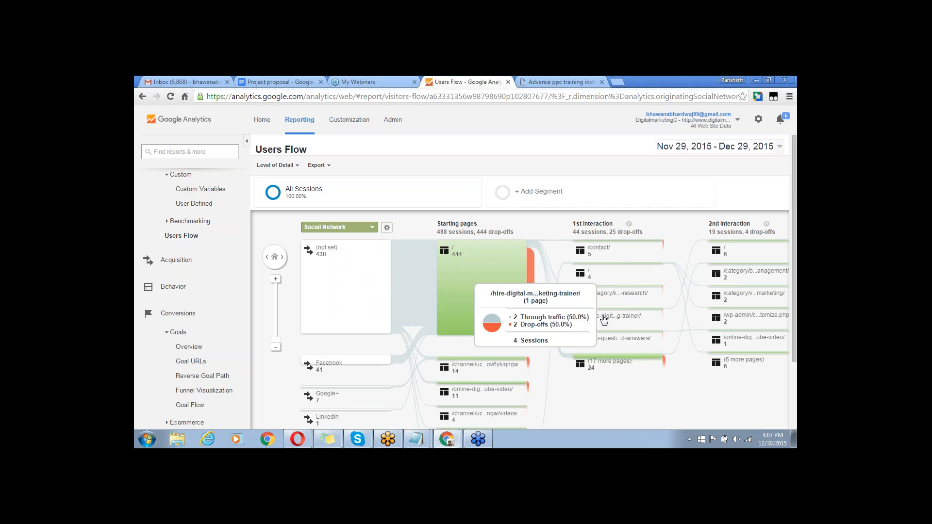
{"action": "mouse_move", "coordinate": [589, 344]}
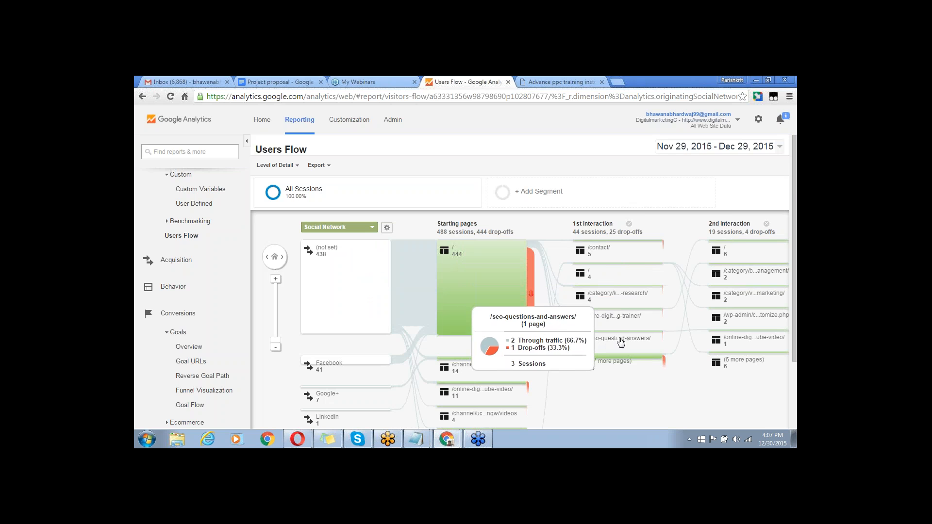
{"action": "mouse_move", "coordinate": [593, 365]}
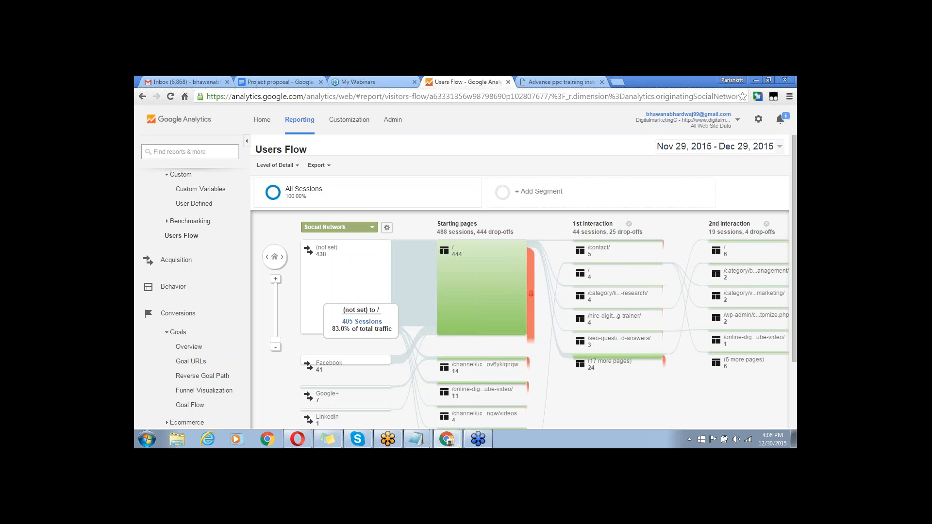
Break the Users Flow down by Medium and examine the traffic sources, starting pages and the /contact/ page under 1st Interaction
{"action": "left_click", "coordinate": [372, 233]}
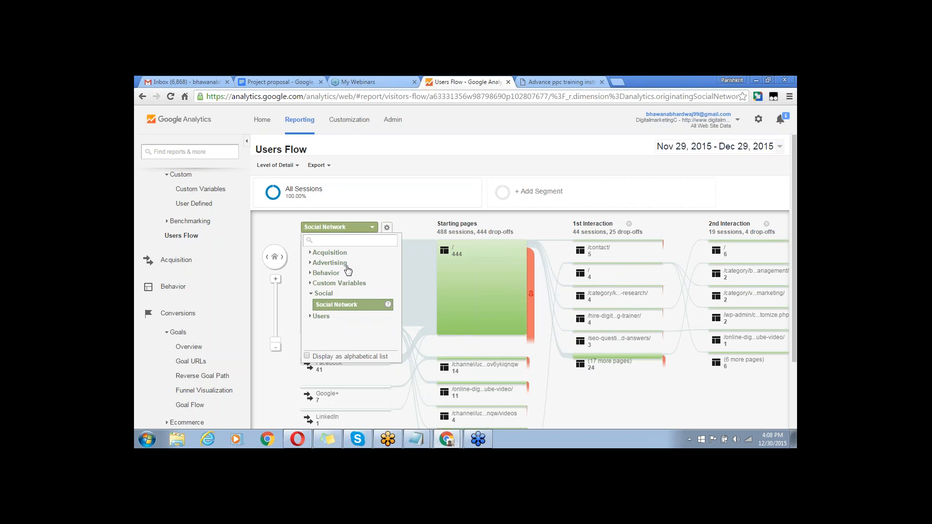
{"action": "left_click", "coordinate": [313, 252]}
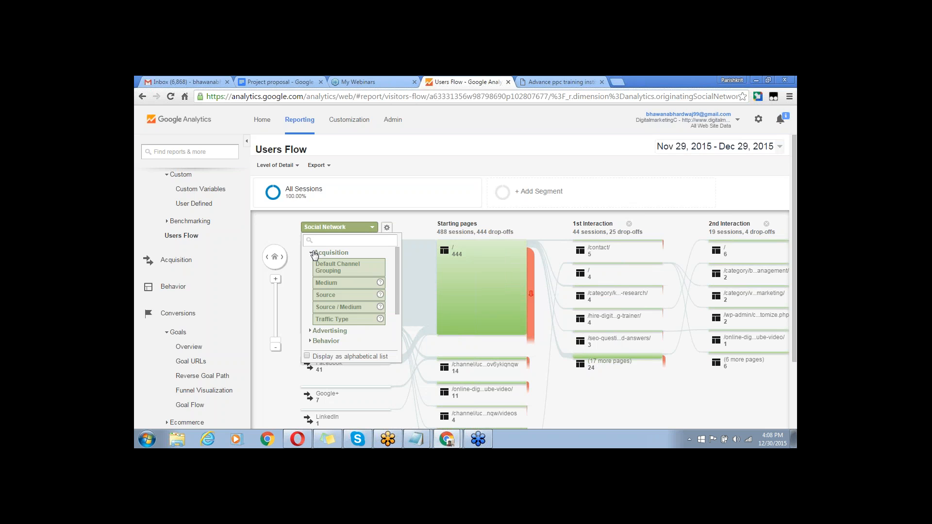
{"action": "left_click", "coordinate": [344, 290]}
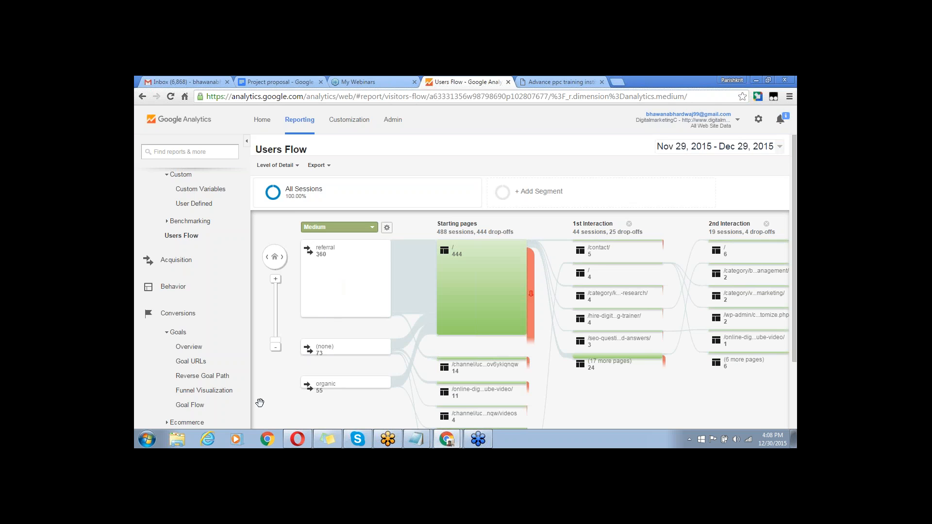
{"action": "scroll", "coordinate": [259, 403], "scroll_direction": "down", "scroll_amount": 2}
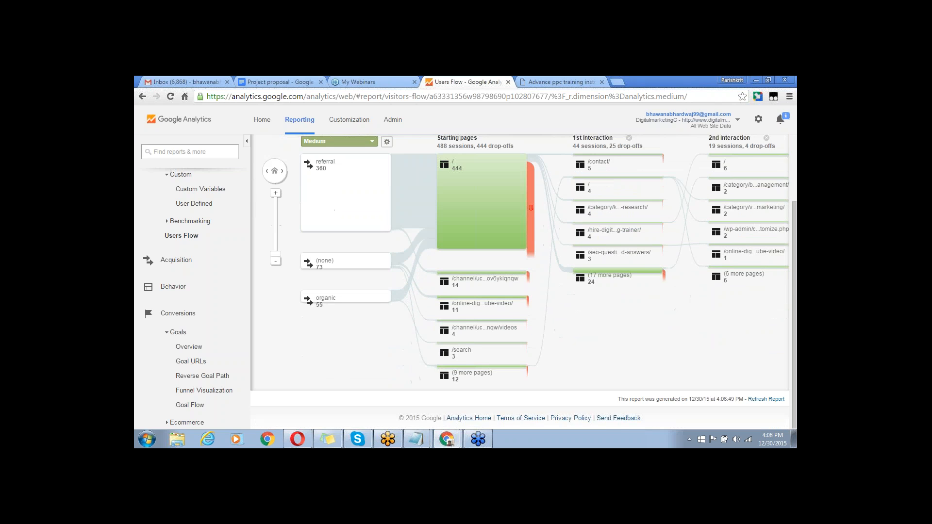
{"action": "scroll", "coordinate": [523, 282], "scroll_direction": "up", "scroll_amount": 1}
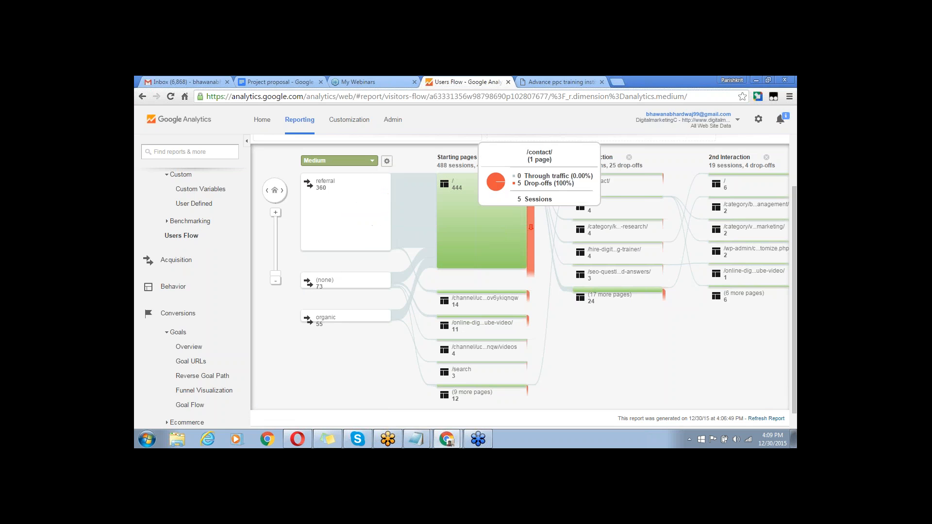
{"action": "mouse_move", "coordinate": [602, 192]}
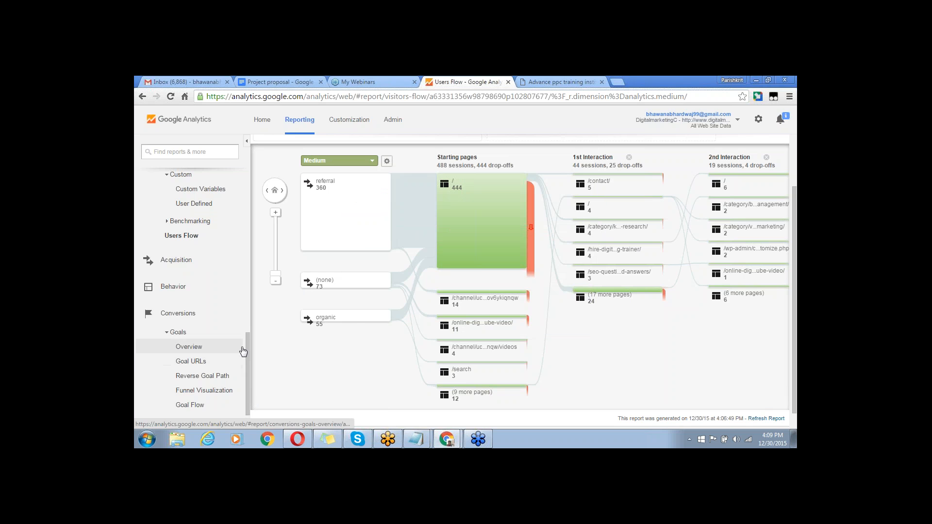
{"action": "scroll", "coordinate": [245, 320], "scroll_direction": "up", "scroll_amount": 2}
{"action": "scroll", "coordinate": [245, 267], "scroll_direction": "up", "scroll_amount": 2}
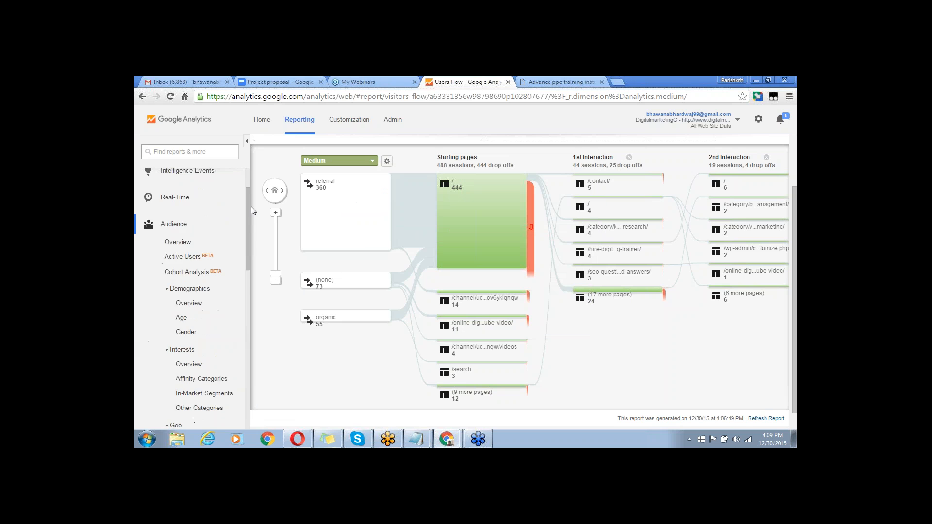
Open the Acquisition Overview report and examine the session share of each channel in the Top Channels chart and the Sessions trend
{"action": "left_click", "coordinate": [189, 225]}
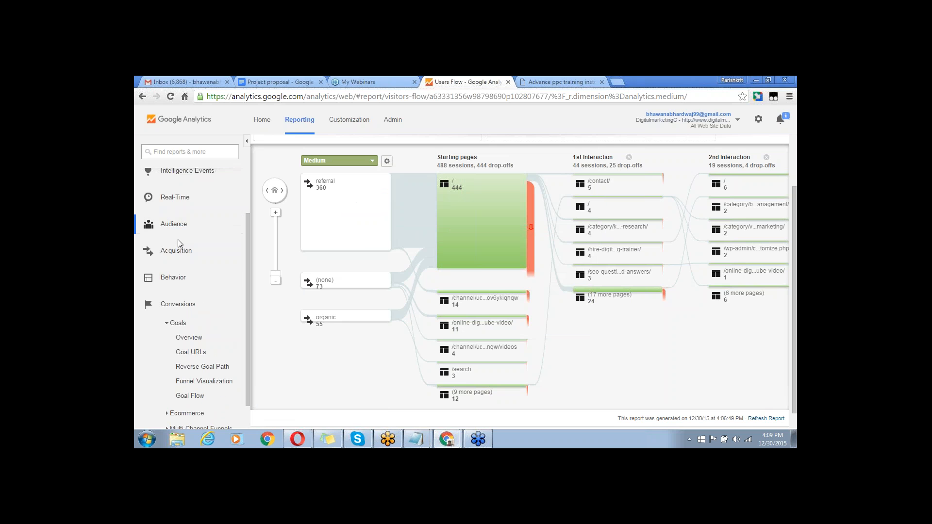
{"action": "left_click", "coordinate": [176, 253]}
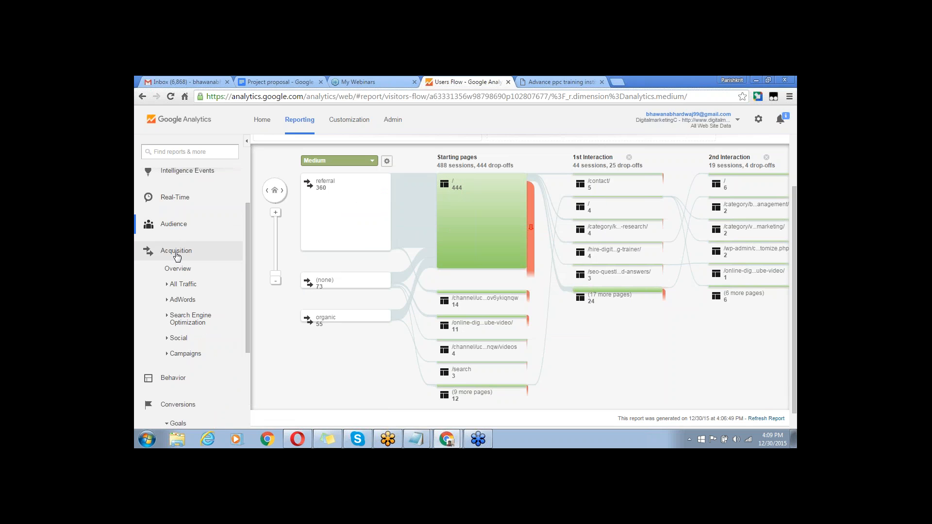
{"action": "left_click", "coordinate": [180, 270]}
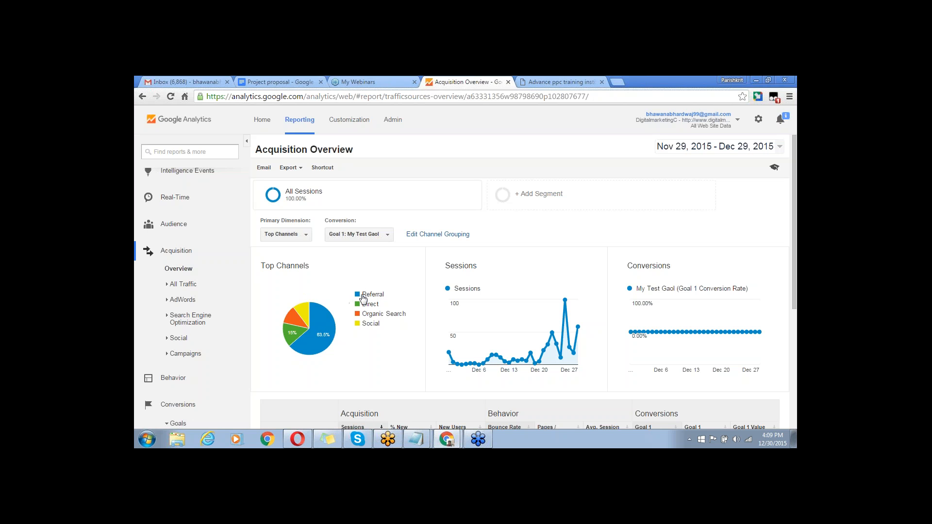
{"action": "mouse_move", "coordinate": [327, 334]}
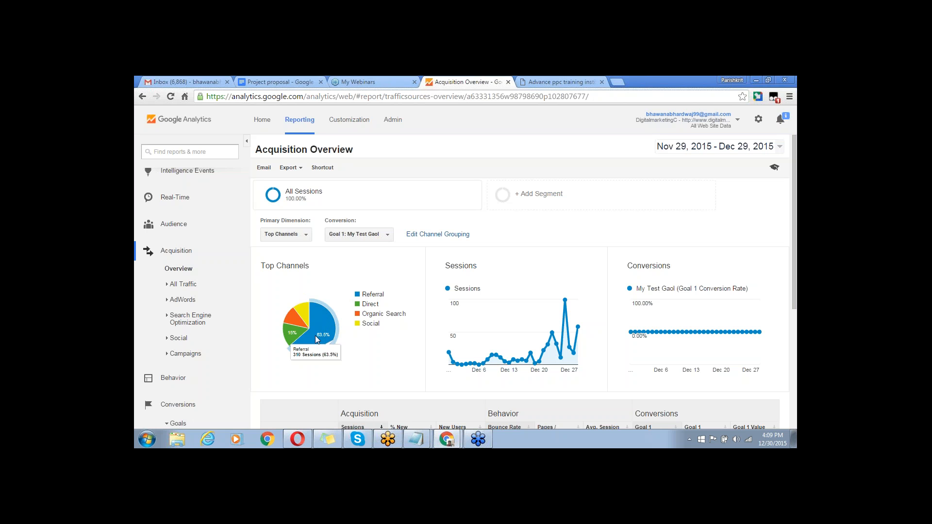
{"action": "mouse_move", "coordinate": [291, 338]}
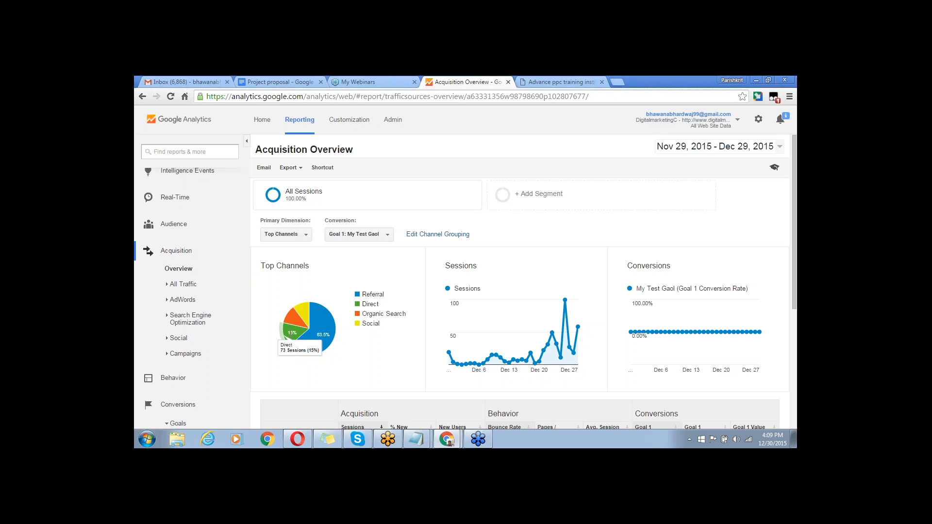
{"action": "mouse_move", "coordinate": [295, 319]}
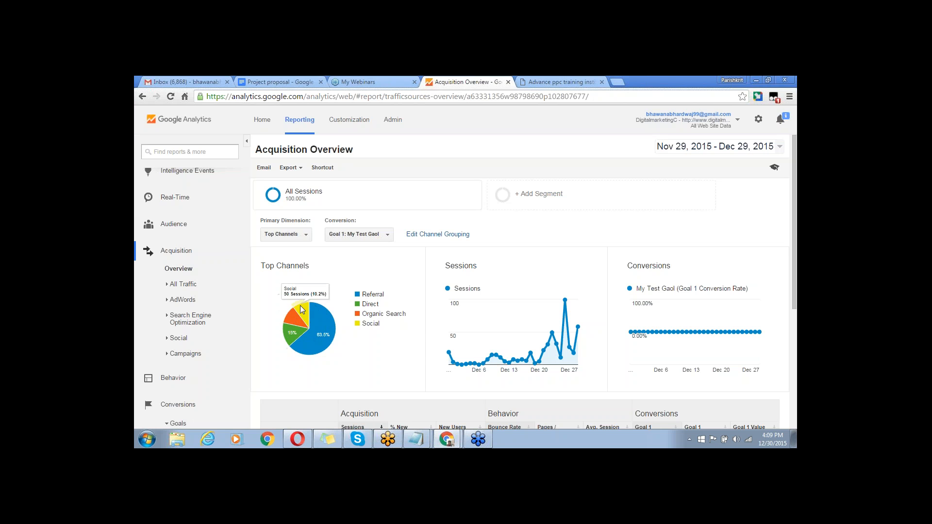
{"action": "mouse_move", "coordinate": [318, 334]}
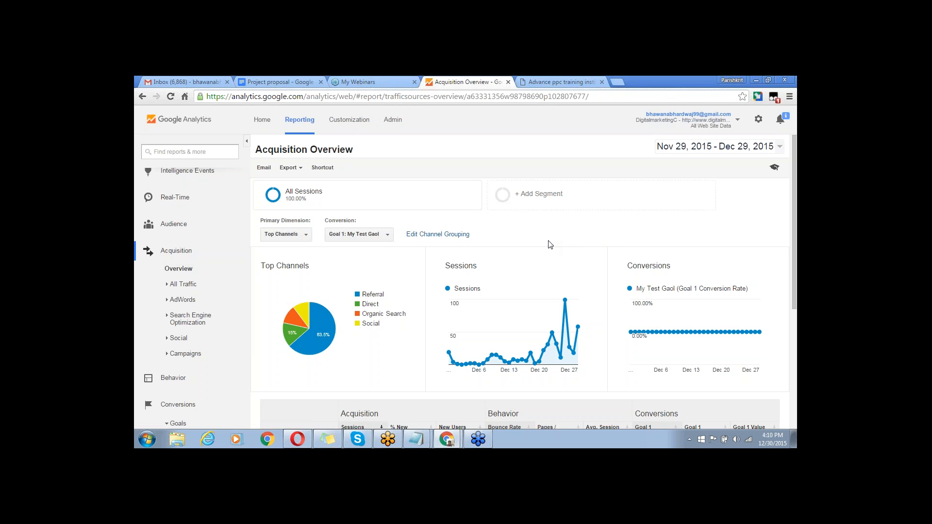
{"action": "mouse_move", "coordinate": [474, 337]}
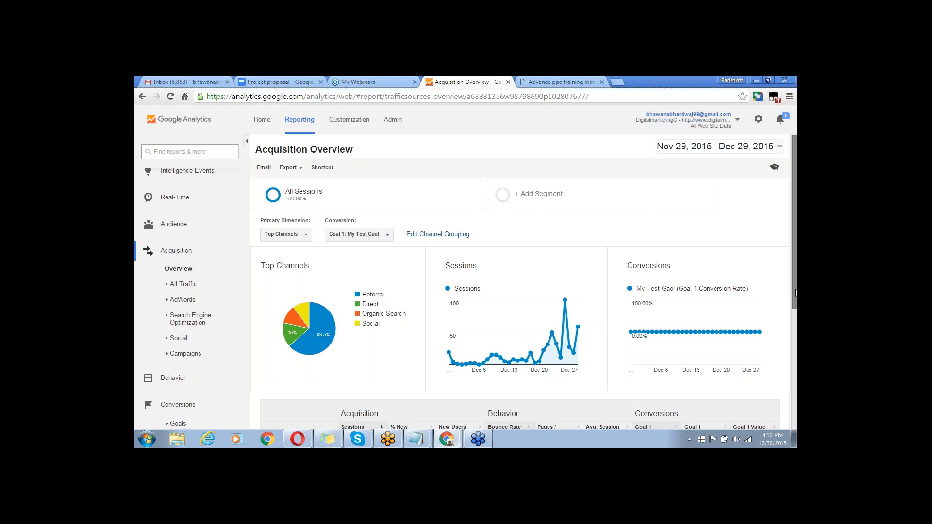
Open the Organic Search channel from the Acquisition Overview channel table and review its keyword table
{"action": "left_click_drag", "start_coordinate": [796, 293], "coordinate": [796, 392]}
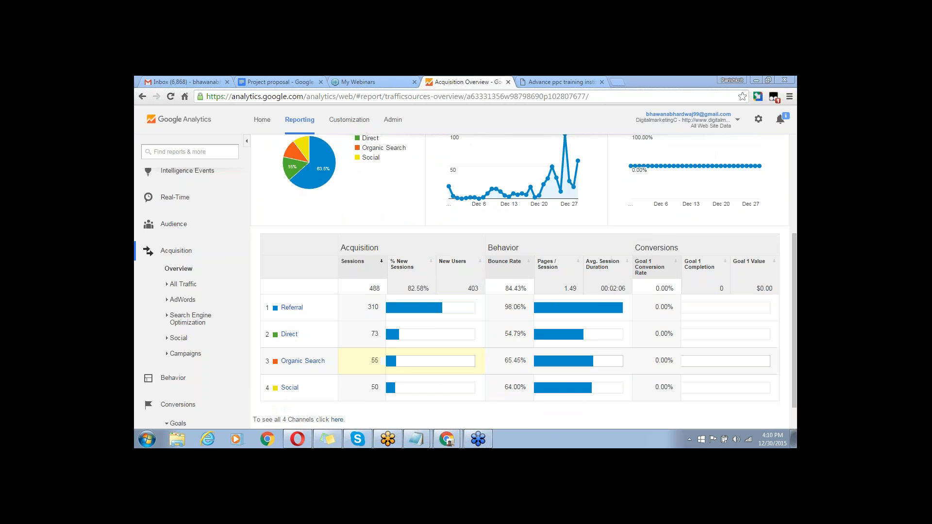
{"action": "left_click", "coordinate": [306, 362]}
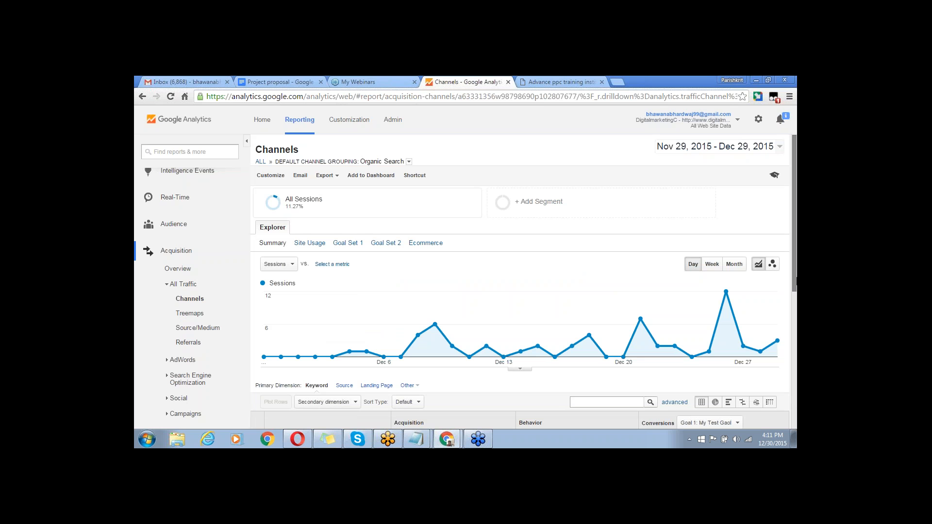
{"action": "left_click_drag", "start_coordinate": [796, 281], "coordinate": [796, 381]}
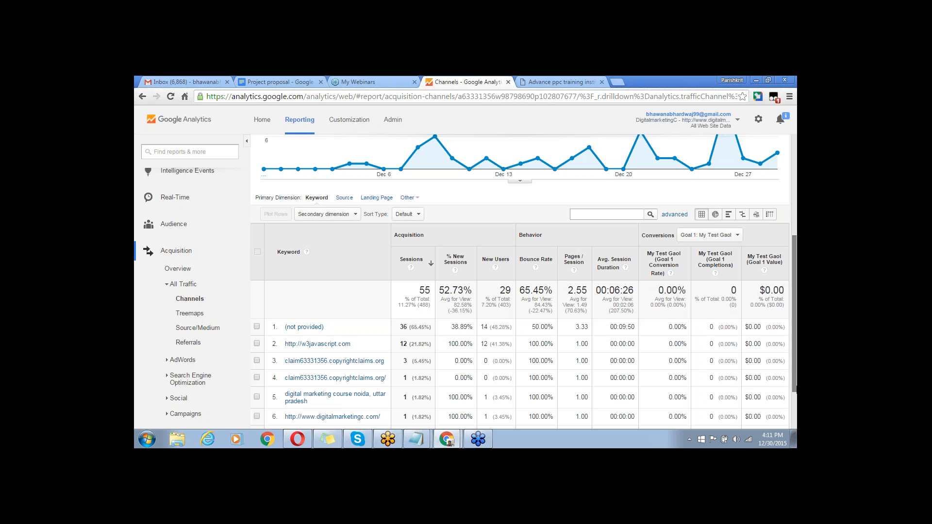
{"action": "scroll", "coordinate": [796, 388], "scroll_direction": "down", "scroll_amount": 2}
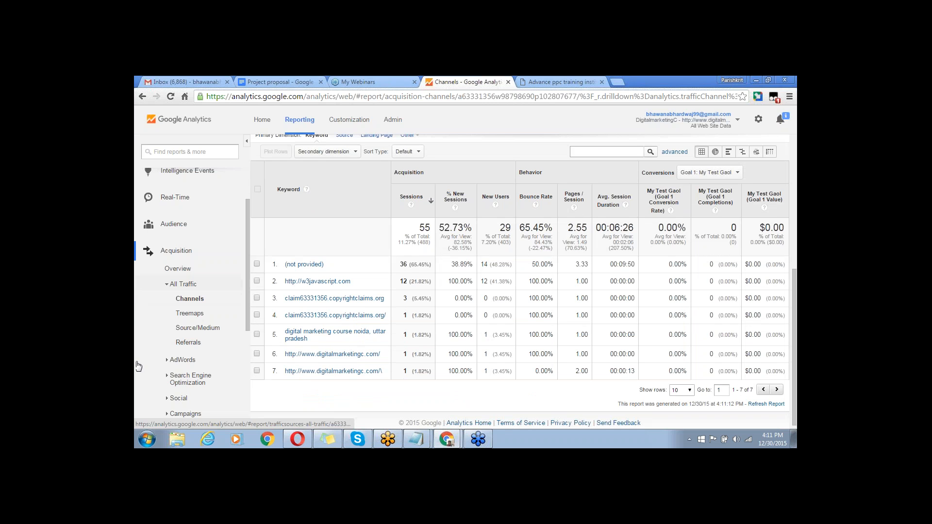
Review the reports listed under AdWords, Search Engine Optimization, Social and Campaigns in the Acquisition section, with All Traffic collapsed
{"action": "left_click", "coordinate": [165, 288]}
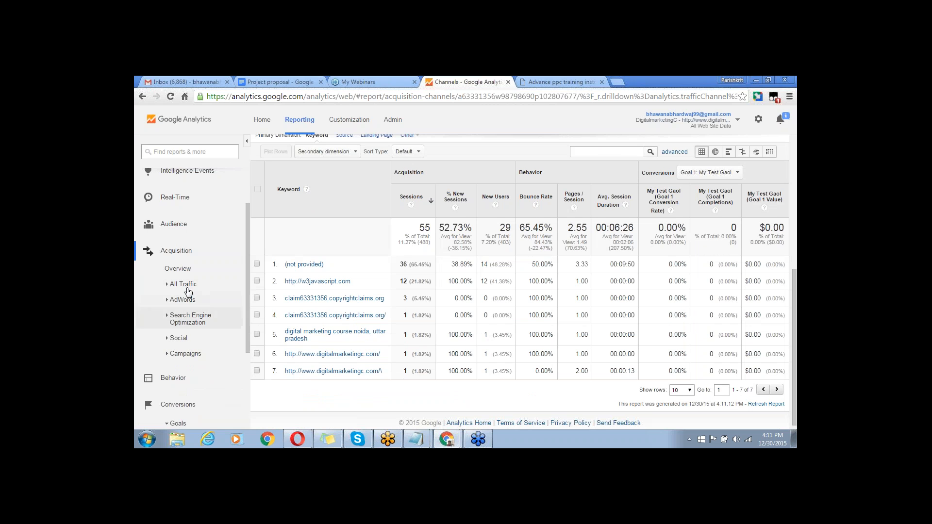
{"action": "left_click", "coordinate": [184, 300]}
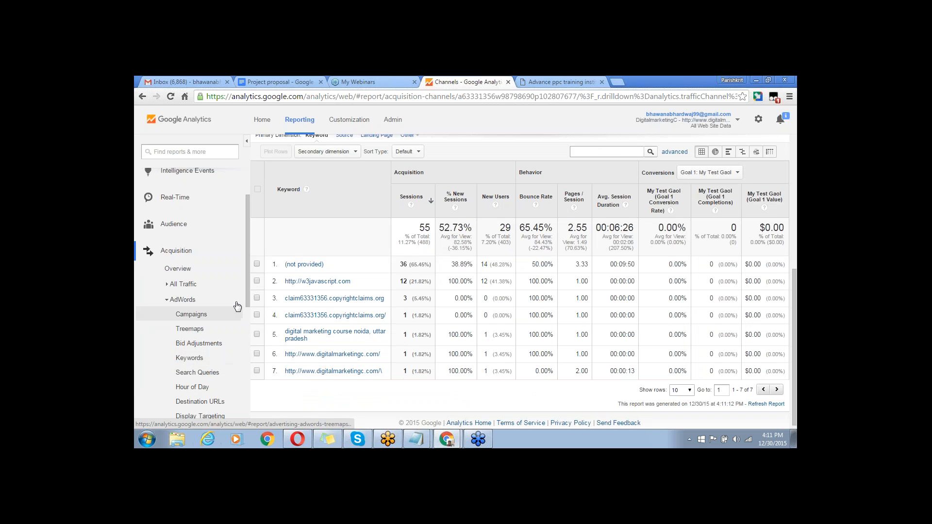
{"action": "left_click_drag", "start_coordinate": [247, 295], "coordinate": [256, 347]}
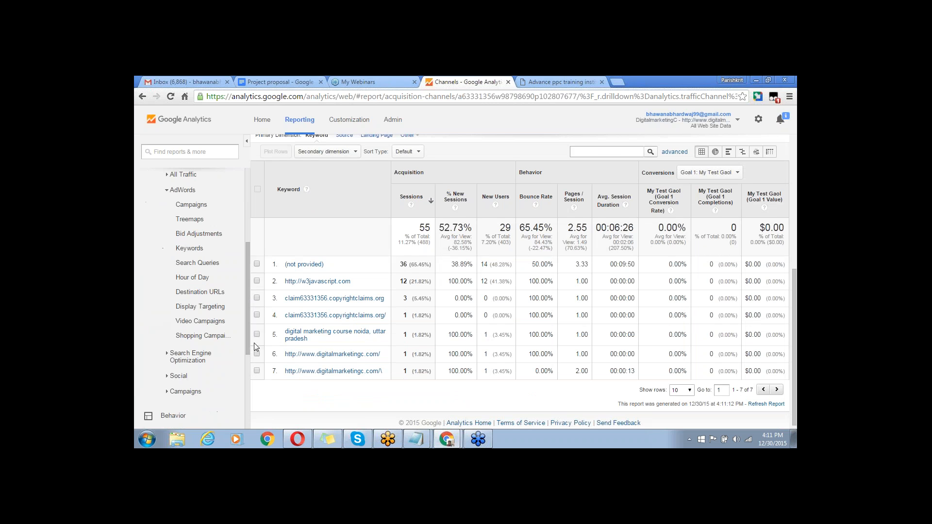
{"action": "left_click", "coordinate": [205, 363]}
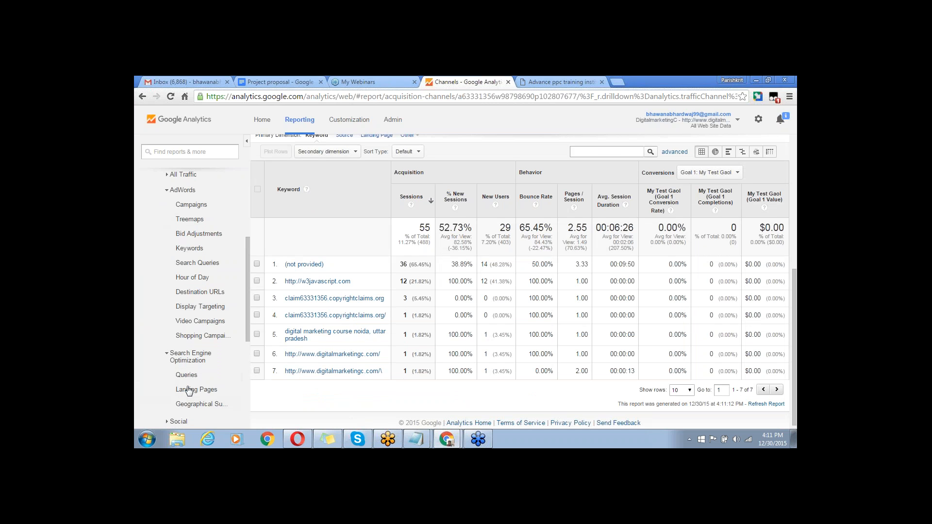
{"action": "left_click_drag", "start_coordinate": [247, 328], "coordinate": [246, 369]}
{"action": "left_click", "coordinate": [171, 324]}
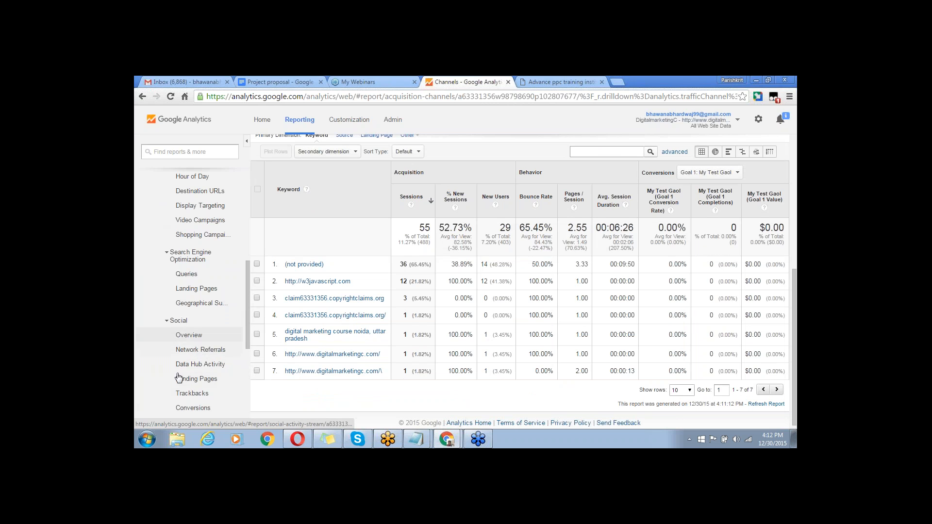
{"action": "left_click_drag", "start_coordinate": [248, 347], "coordinate": [246, 415]}
{"action": "left_click", "coordinate": [190, 262]}
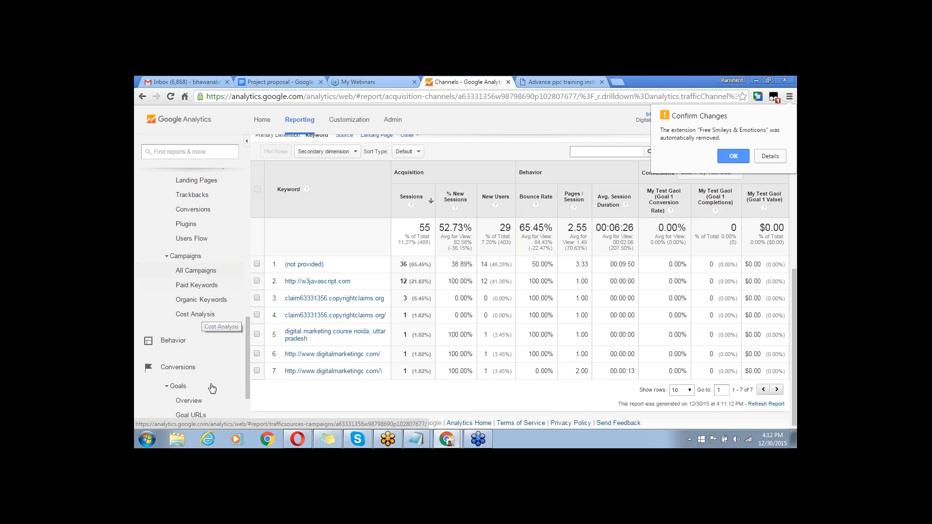
{"action": "left_click_drag", "start_coordinate": [245, 349], "coordinate": [241, 216]}
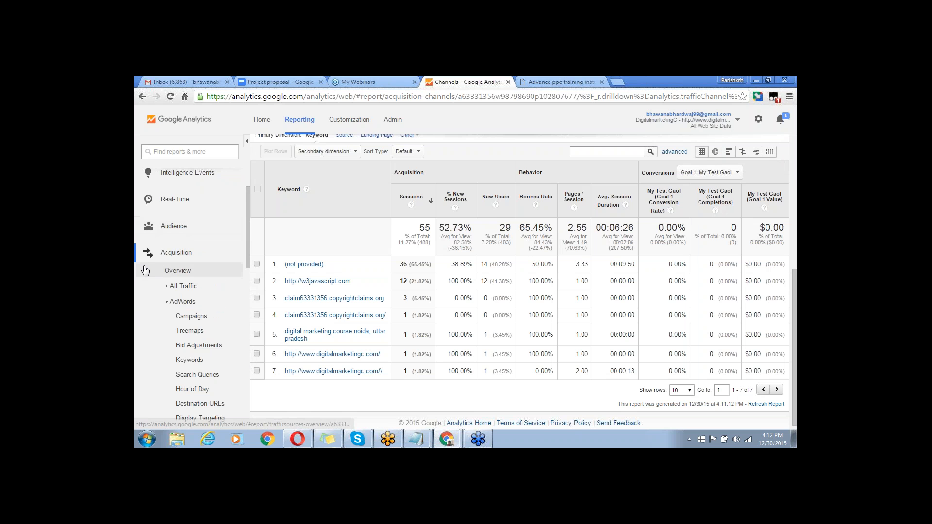
Collapse the Acquisition section and review the Behavior reports listed under Site Content, Site Speed and Site Search
{"action": "left_click", "coordinate": [152, 254]}
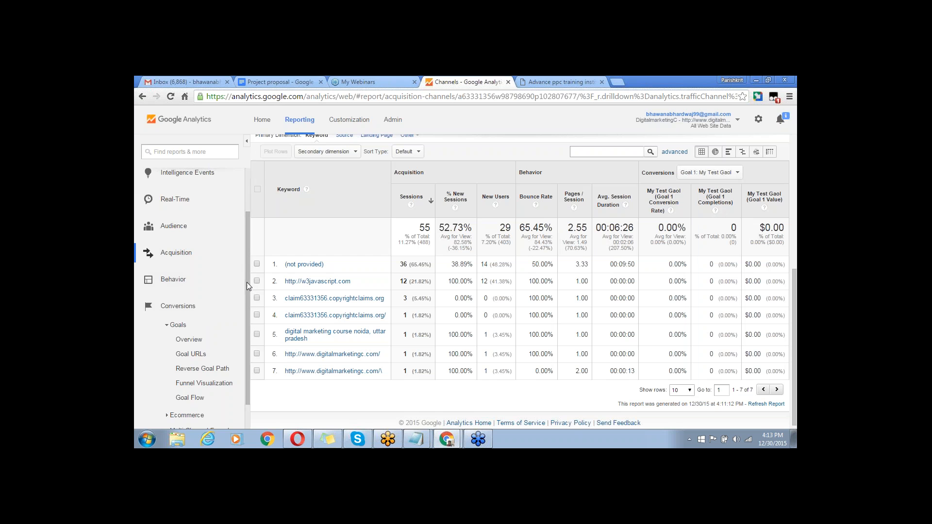
{"action": "left_click_drag", "start_coordinate": [246, 284], "coordinate": [249, 307]}
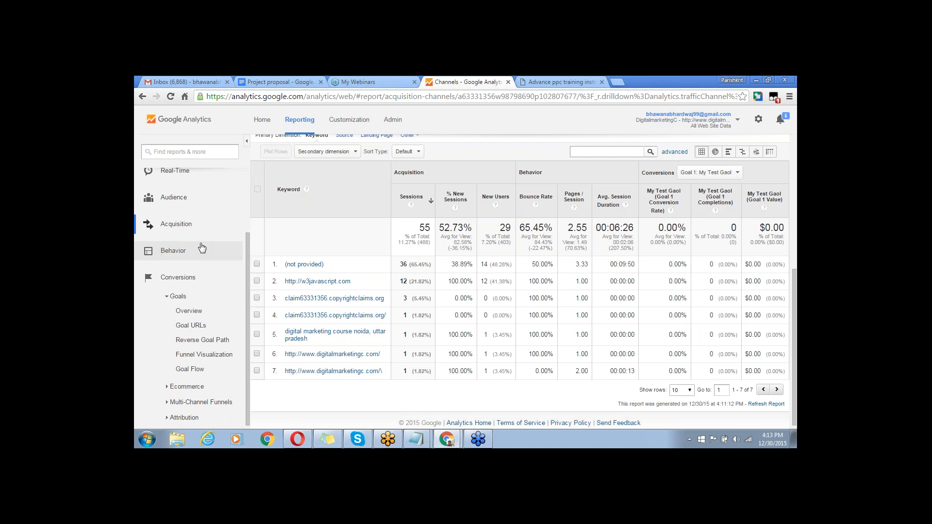
{"action": "left_click", "coordinate": [197, 257]}
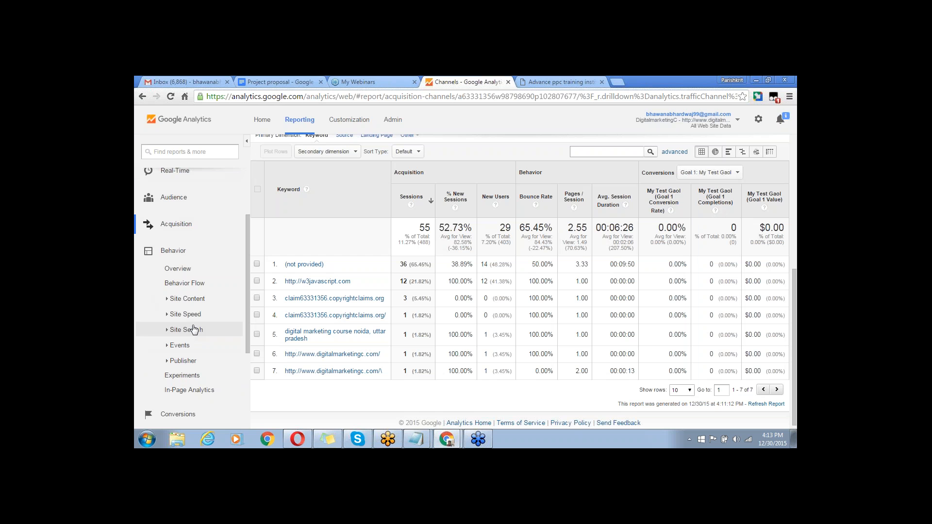
{"action": "left_click", "coordinate": [186, 300]}
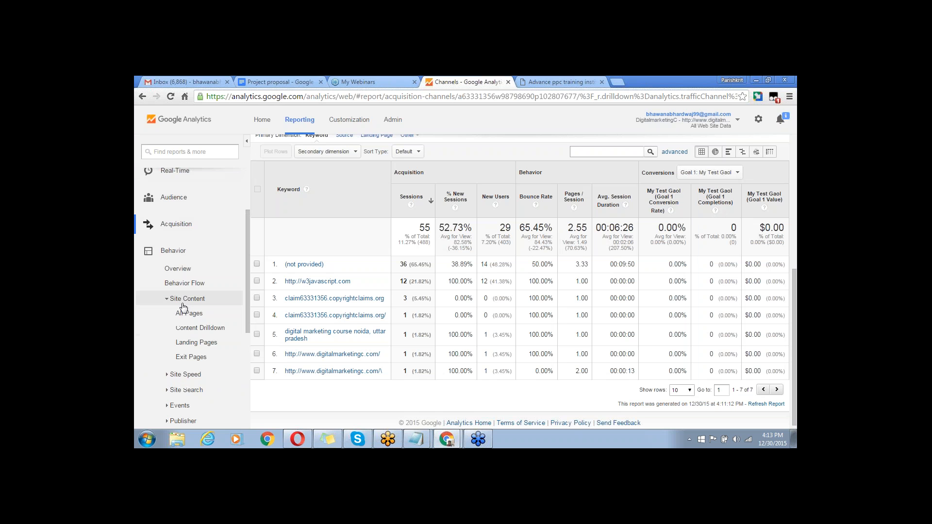
{"action": "left_click", "coordinate": [192, 375]}
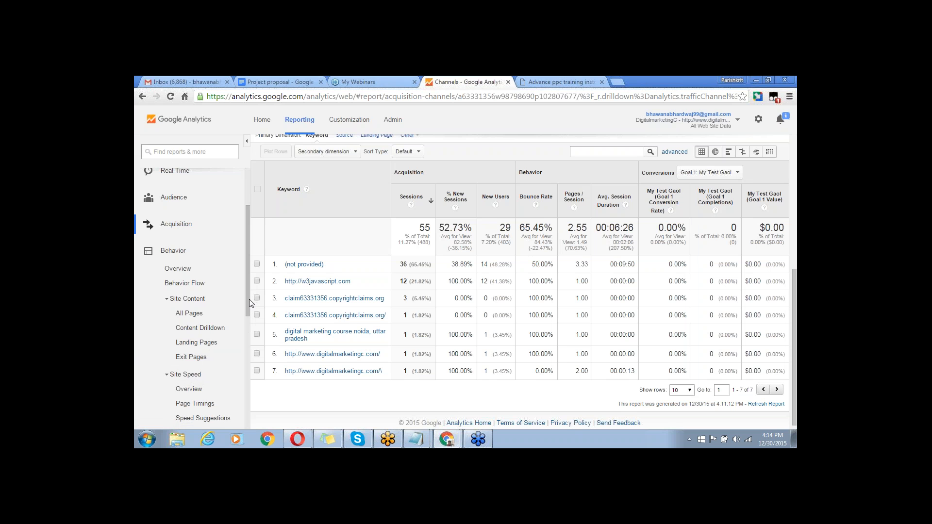
{"action": "left_click_drag", "start_coordinate": [248, 298], "coordinate": [238, 373]}
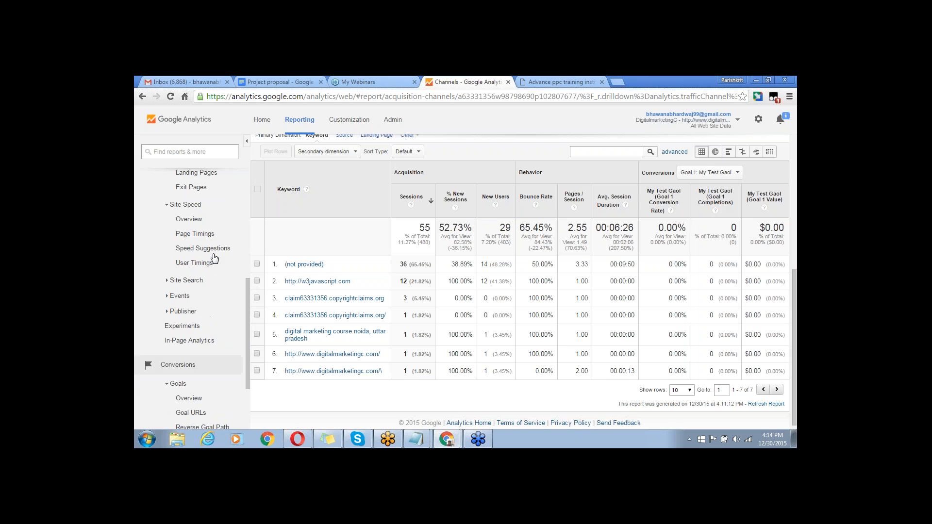
{"action": "left_click", "coordinate": [201, 281]}
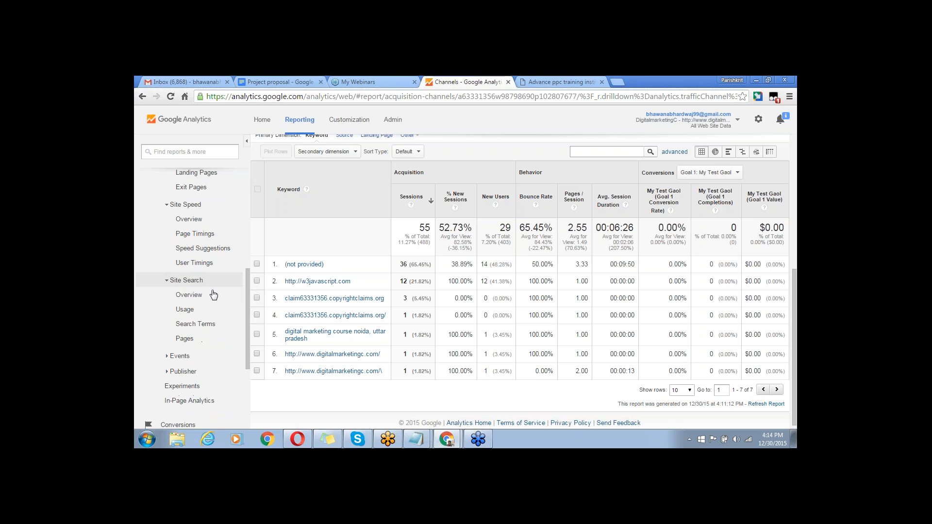
Switch to the Kangaroo Wings PPC training page to show its site search box, and return to Google Analytics
{"action": "left_click", "coordinate": [563, 82]}
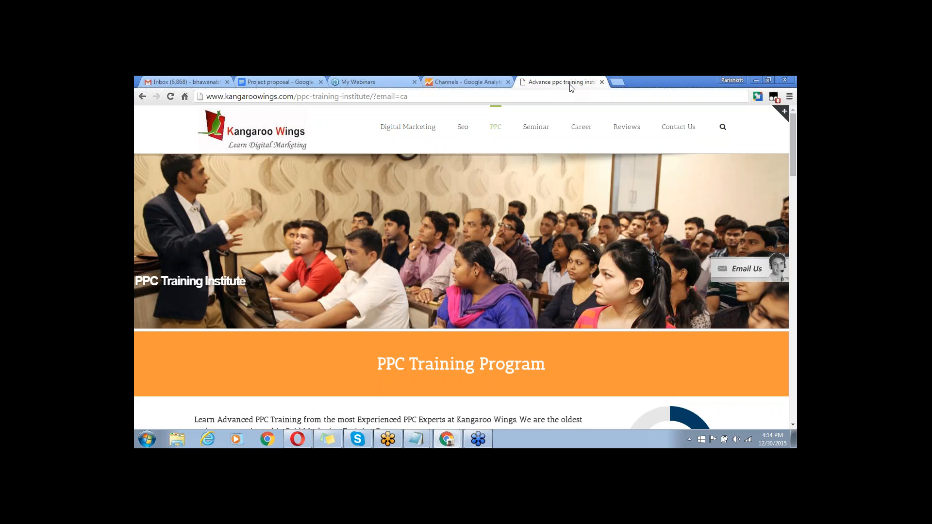
{"action": "left_click", "coordinate": [723, 127]}
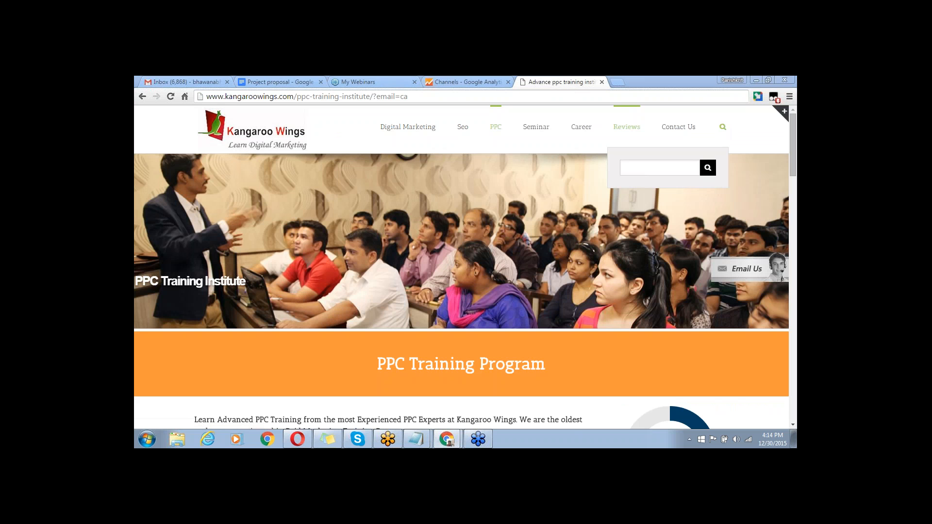
{"action": "left_click", "coordinate": [641, 180]}
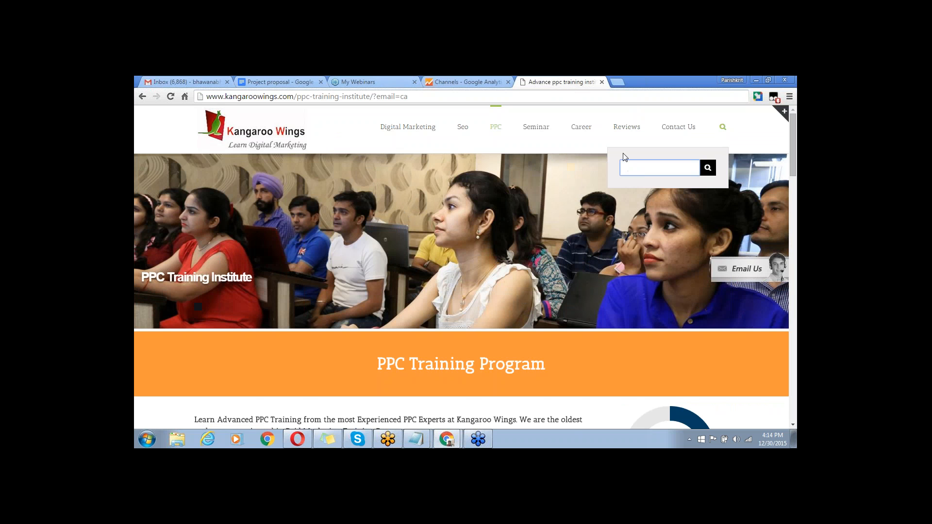
{"action": "left_click", "coordinate": [447, 84]}
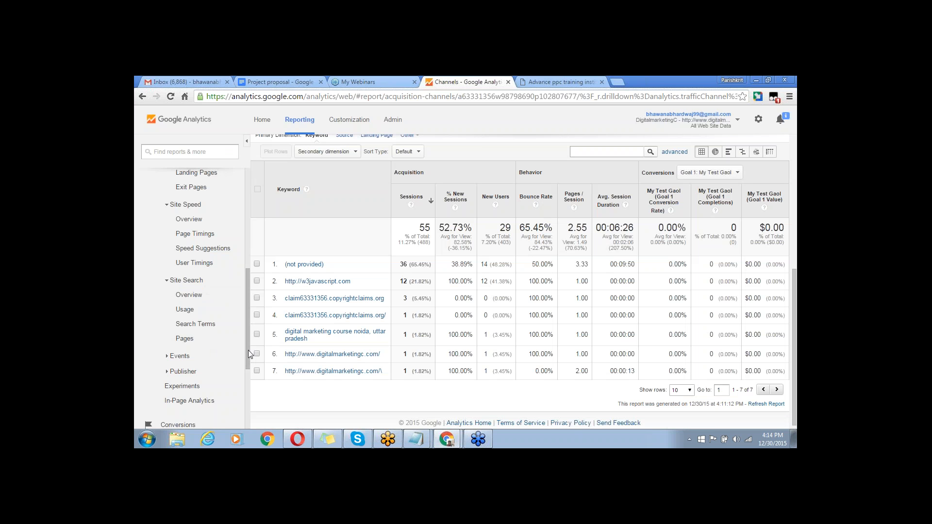
Review the Publisher and Events report groups under Behavior, collapse both, and open the Experiments report
{"action": "left_click_drag", "start_coordinate": [249, 350], "coordinate": [243, 378]}
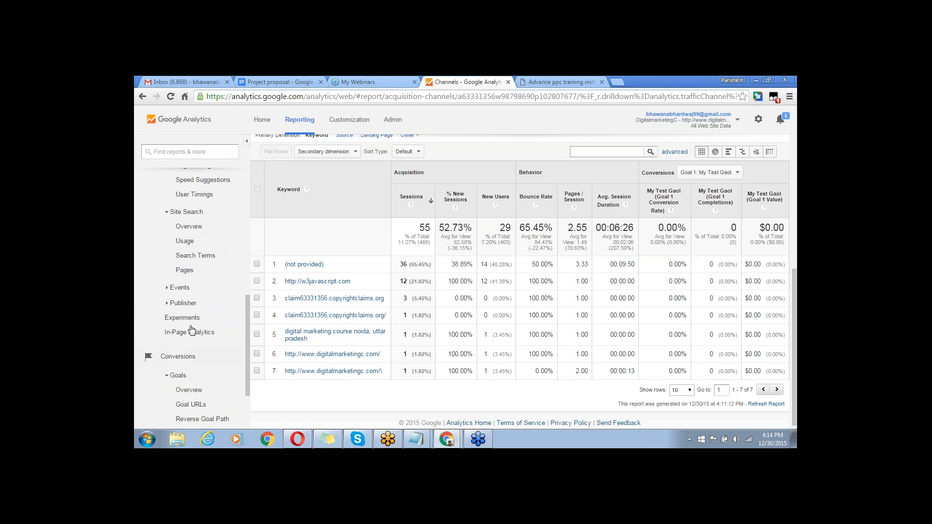
{"action": "left_click", "coordinate": [193, 304]}
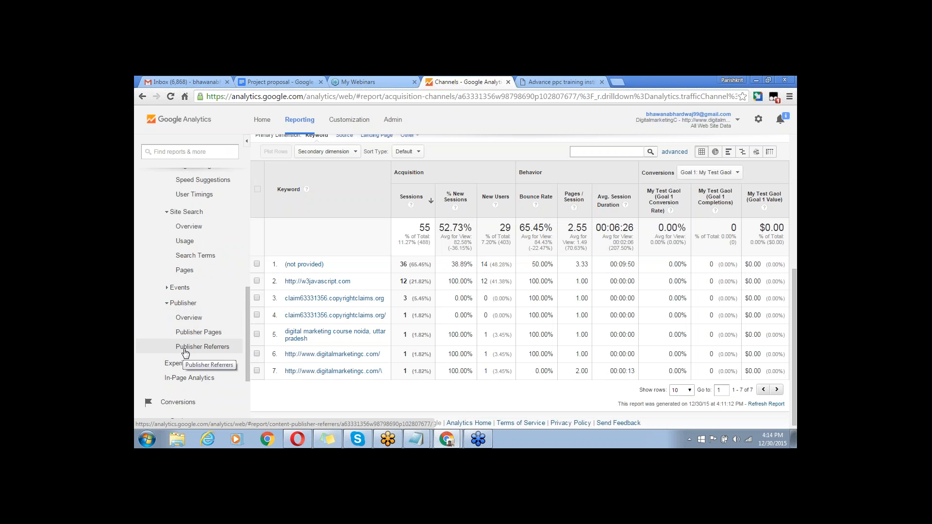
{"action": "left_click", "coordinate": [166, 288]}
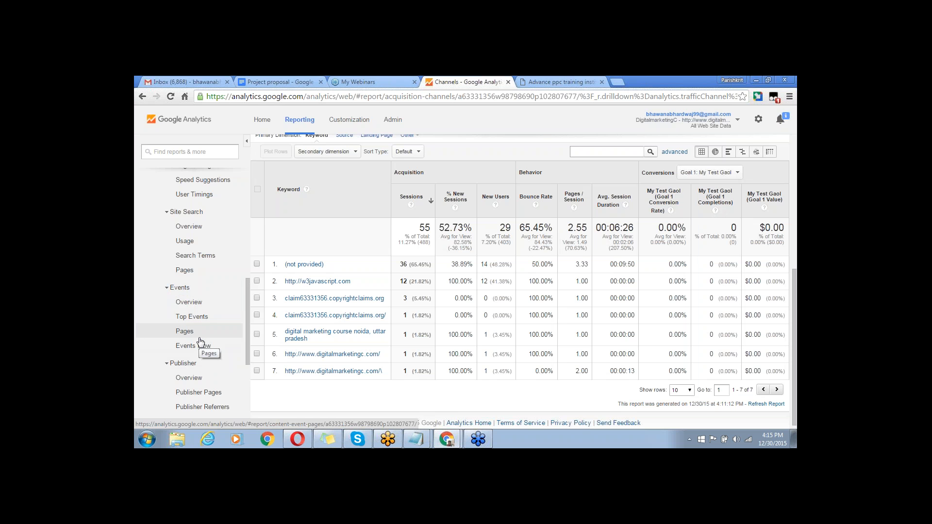
{"action": "left_click", "coordinate": [168, 288]}
{"action": "left_click", "coordinate": [170, 303]}
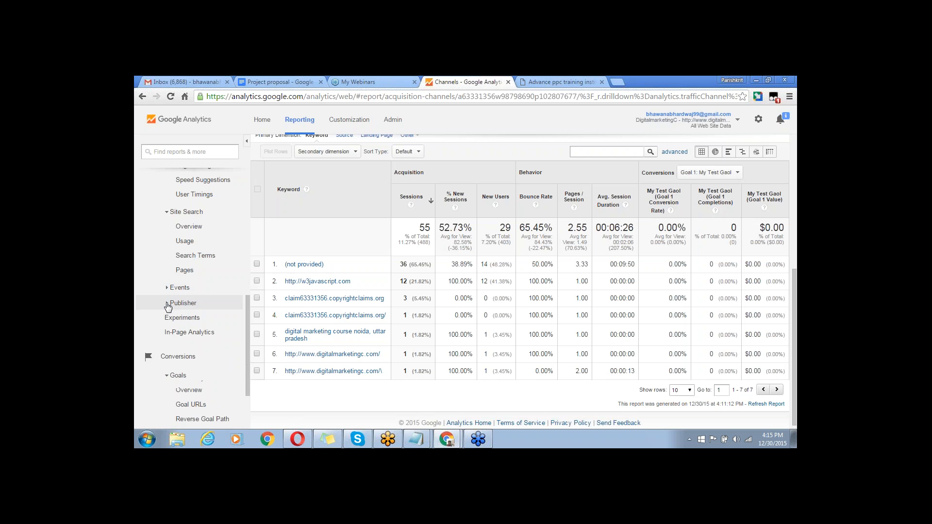
{"action": "left_click", "coordinate": [193, 319]}
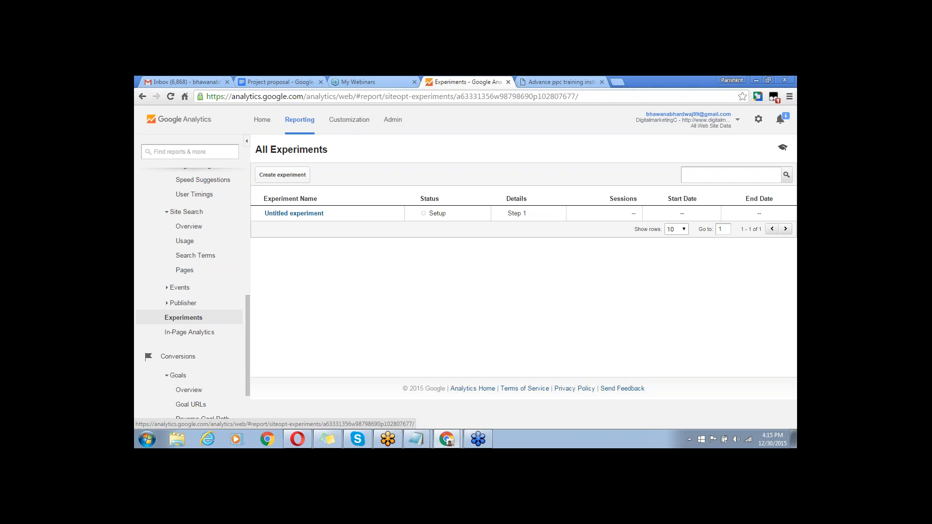
Open the In-Page Analytics report under Behavior, load it in full view, and return to the Analytics report
{"action": "left_click", "coordinate": [197, 332]}
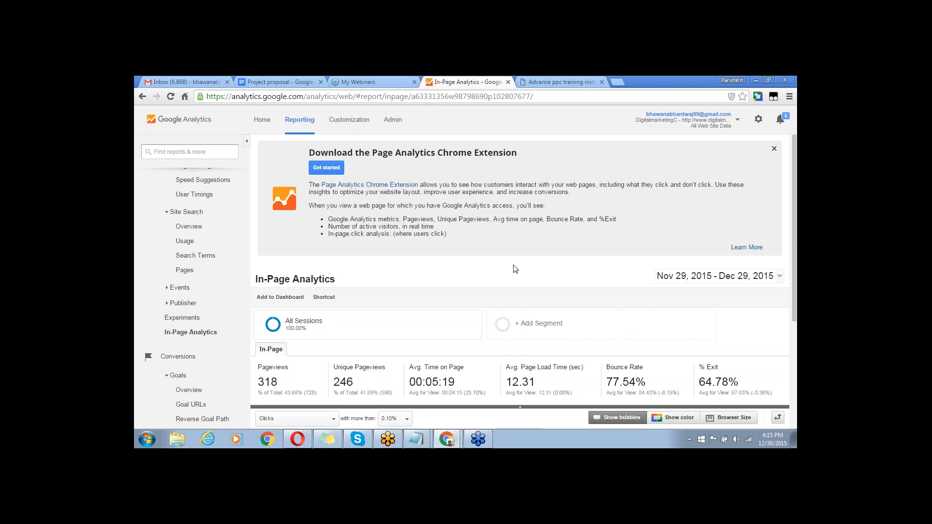
{"action": "scroll", "coordinate": [515, 269], "scroll_direction": "down", "scroll_amount": 4}
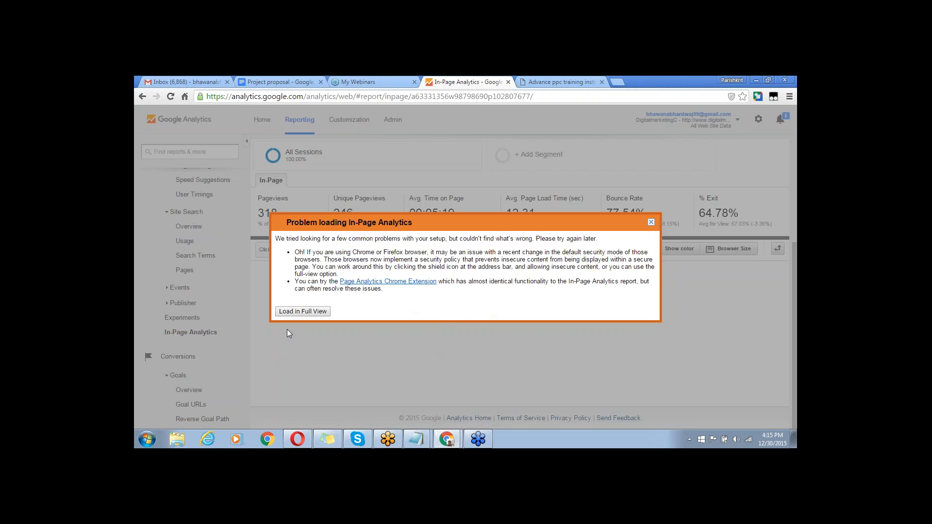
{"action": "left_click", "coordinate": [301, 311]}
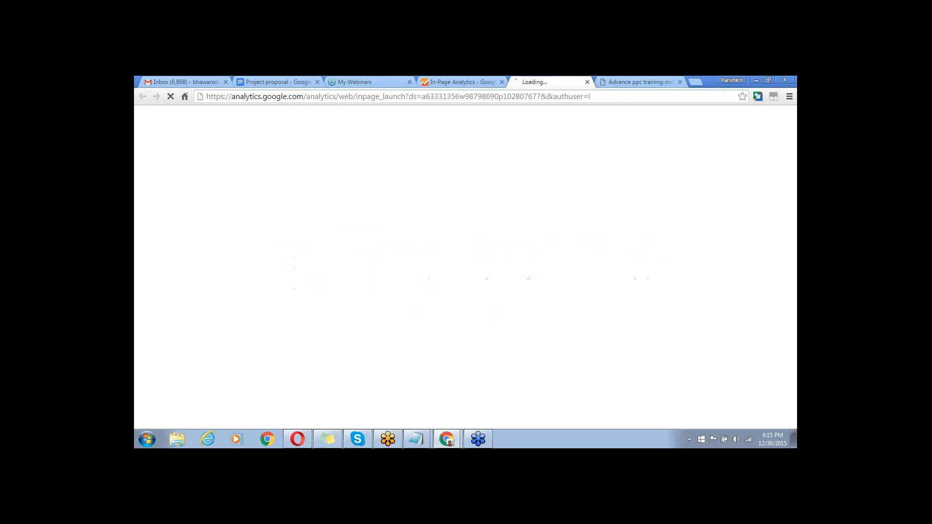
{"action": "left_click", "coordinate": [474, 81]}
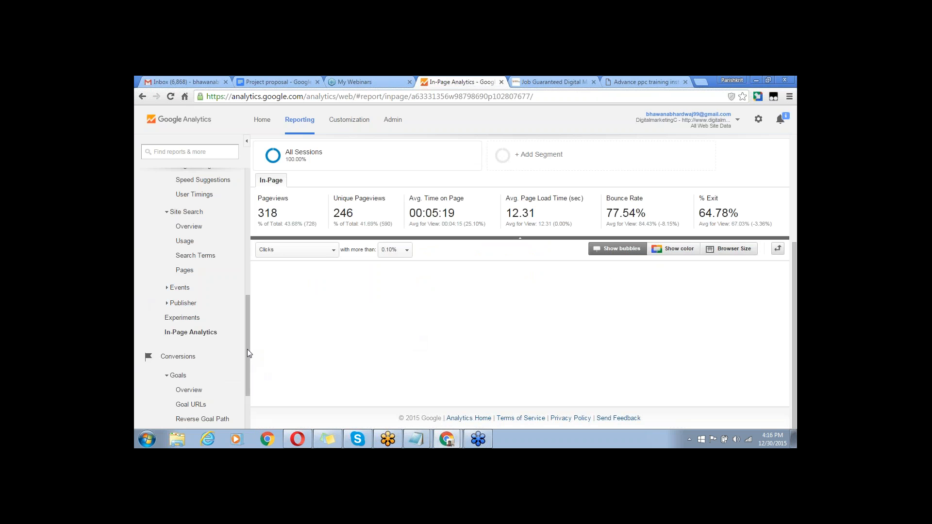
Collapse the Behavior section and expand the Conversions section to show its Goals reports
{"action": "scroll", "coordinate": [247, 357], "scroll_direction": "down", "scroll_amount": 2}
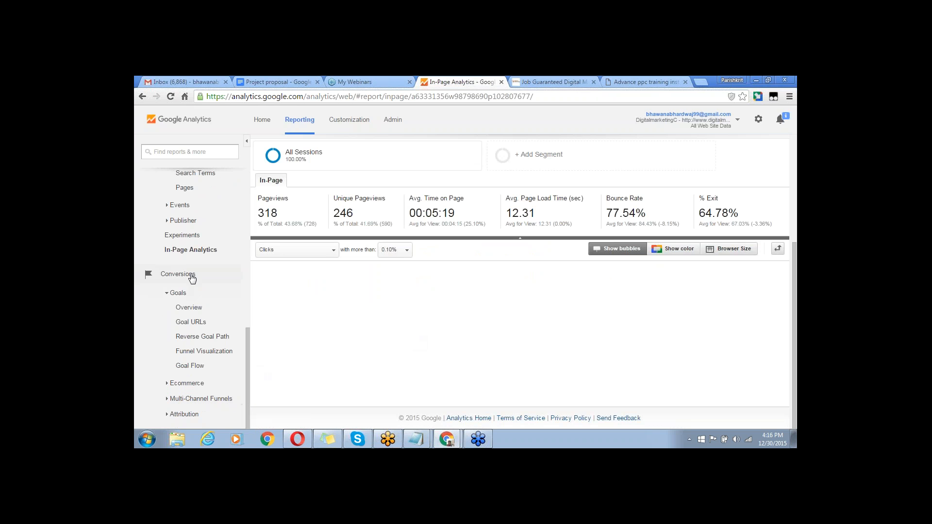
{"action": "scroll", "coordinate": [192, 276], "scroll_direction": "up", "scroll_amount": 3}
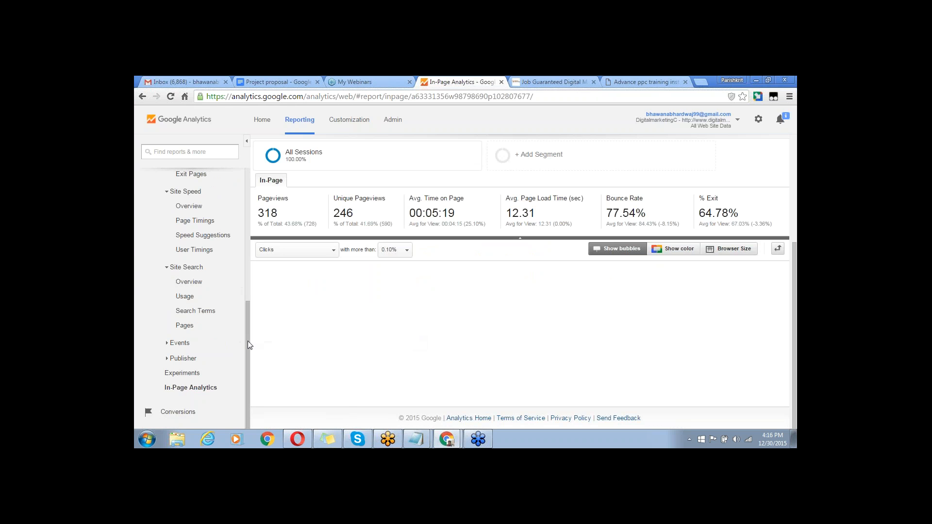
{"action": "scroll", "coordinate": [224, 311], "scroll_direction": "up", "scroll_amount": 4}
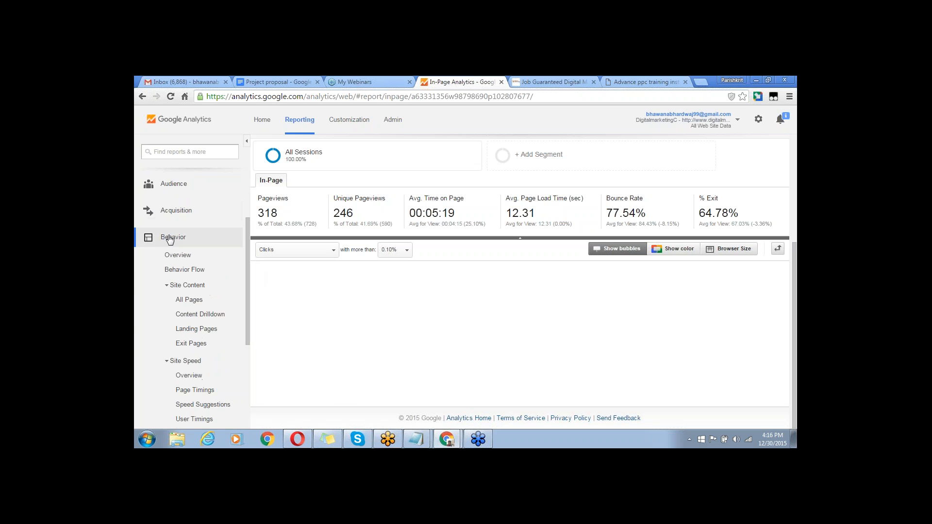
{"action": "left_click", "coordinate": [169, 238]}
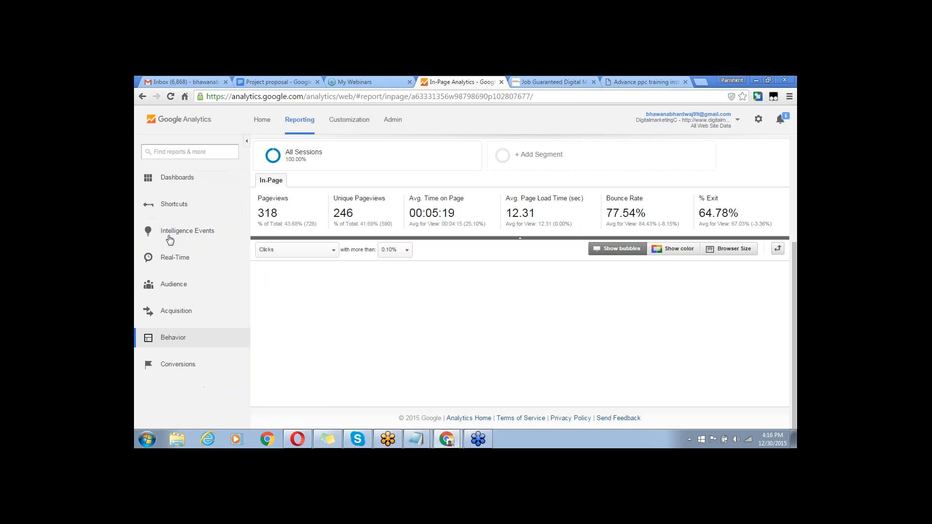
{"action": "left_click", "coordinate": [192, 366]}
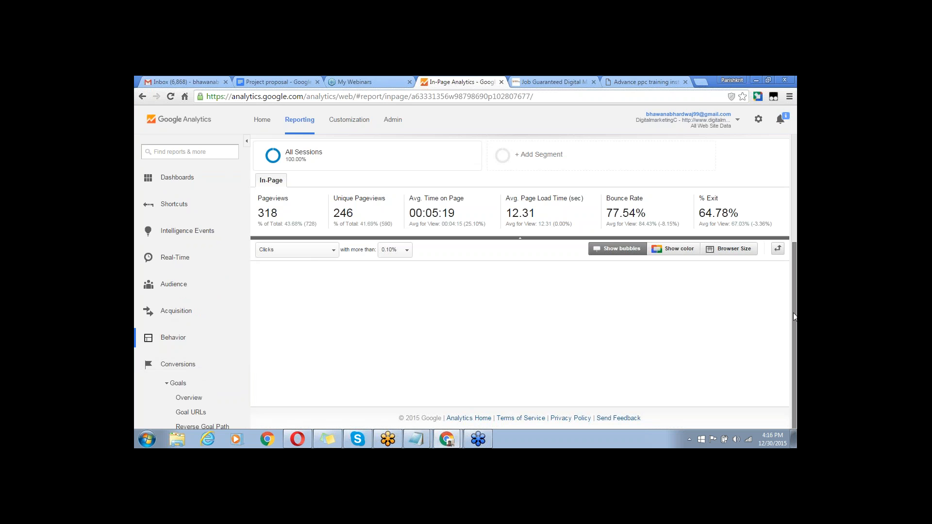
{"action": "scroll", "coordinate": [794, 317], "scroll_direction": "up", "scroll_amount": 4}
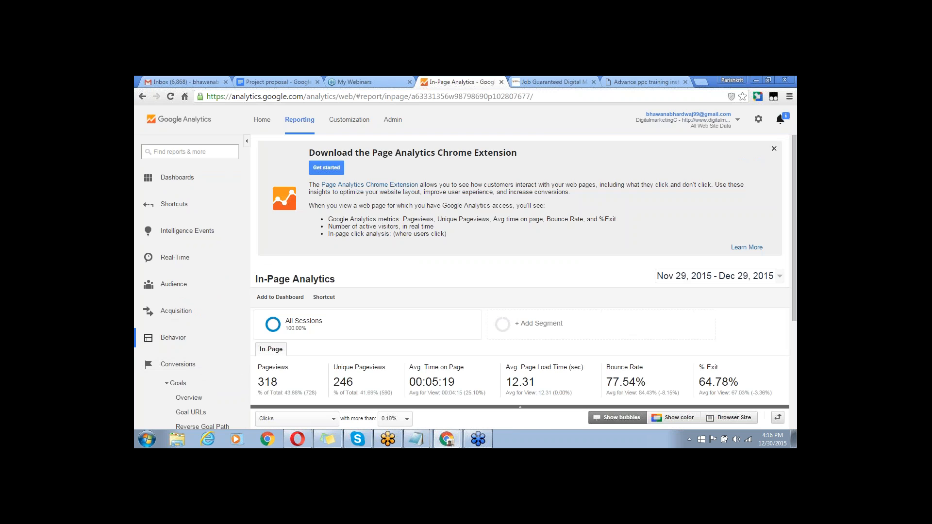
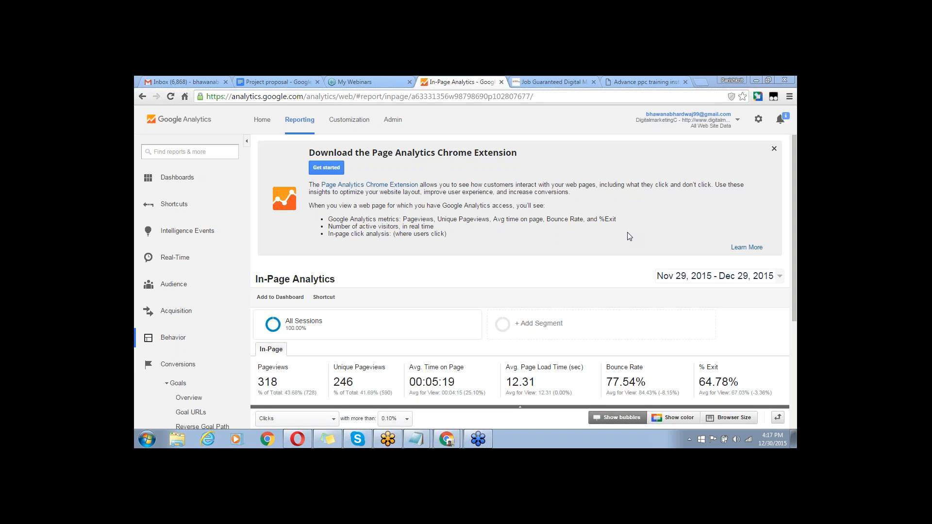
Collapse Conversions, reopen the Behavior section to go over its reports again, and collapse it
{"action": "left_click", "coordinate": [156, 366]}
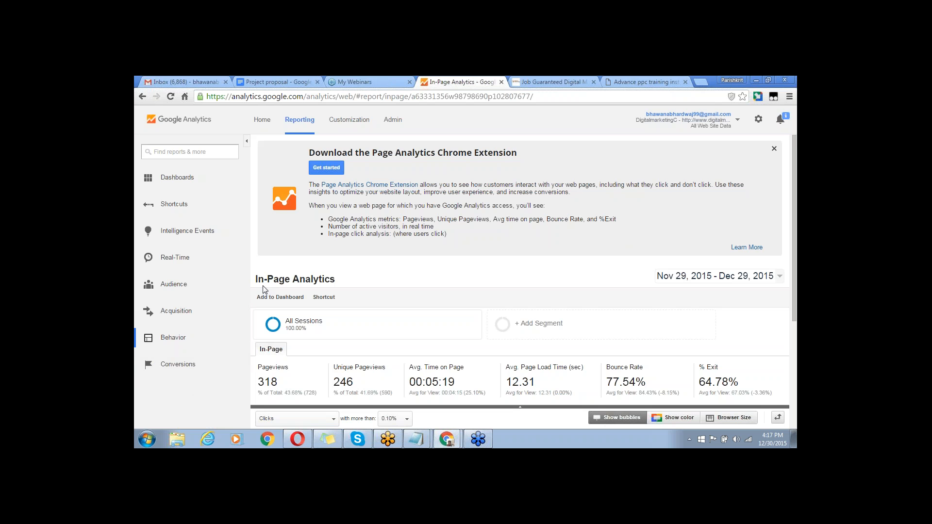
{"action": "left_click", "coordinate": [185, 338]}
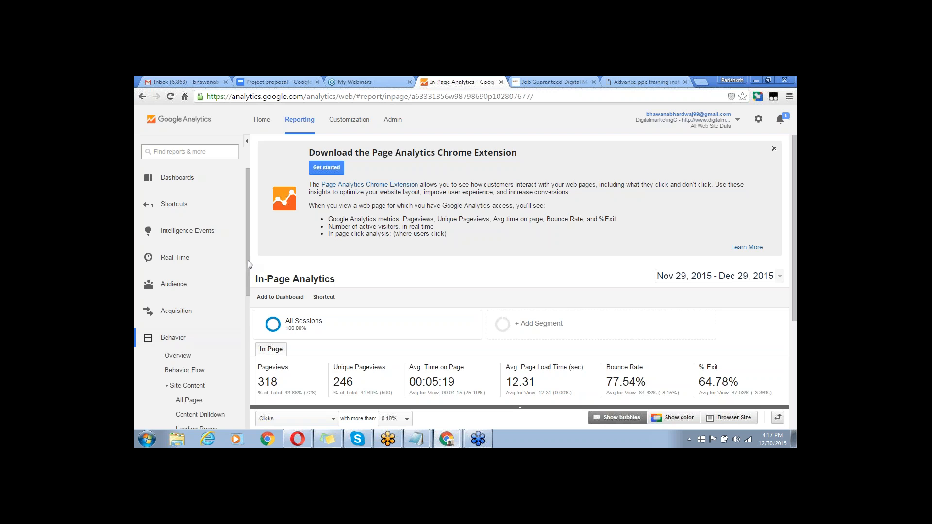
{"action": "mouse_move", "coordinate": [247, 263]}
{"action": "left_mouse_down"}
{"action": "mouse_move", "coordinate": [247, 387]}
{"action": "mouse_move", "coordinate": [253, 267]}
{"action": "mouse_move", "coordinate": [249, 281]}
{"action": "left_mouse_up"}
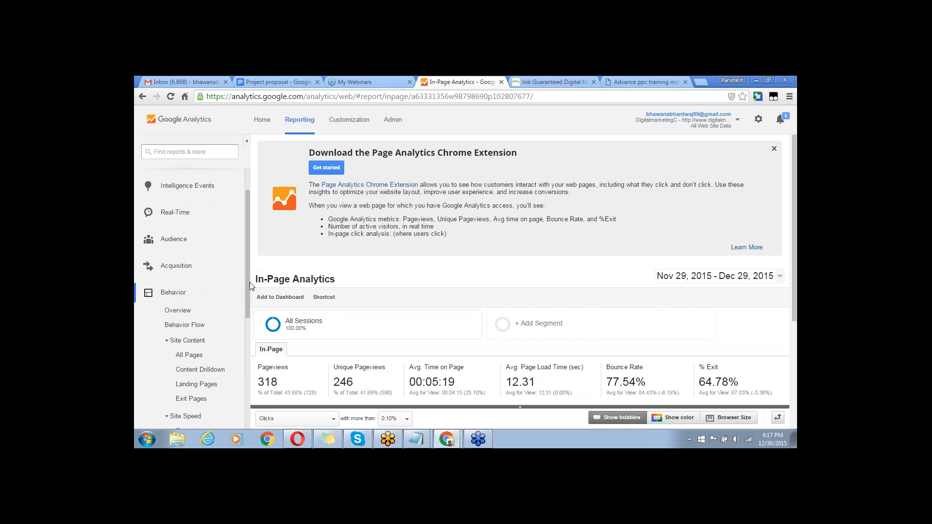
{"action": "left_click", "coordinate": [150, 294]}
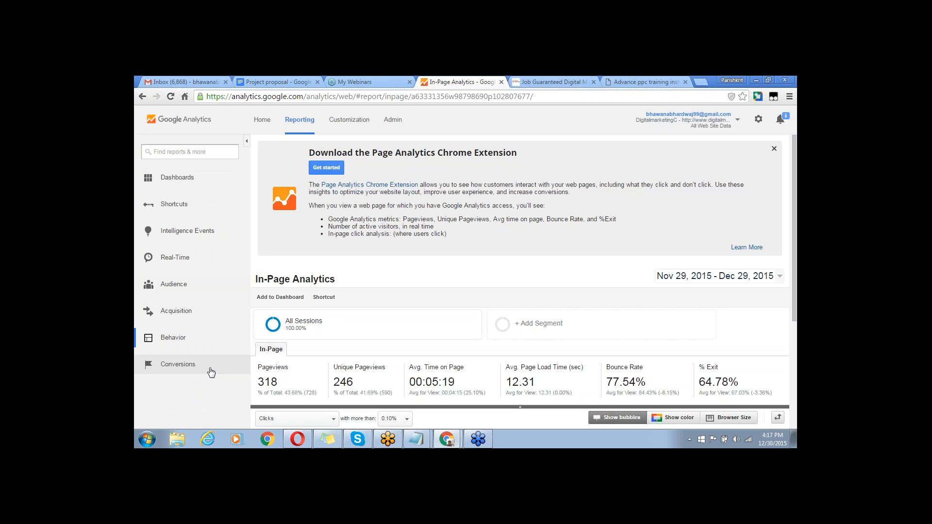
Expand Conversions again and review its Goals reports and the Ecommerce, Multi-Channel Funnels and Attribution groups
{"action": "left_click", "coordinate": [177, 368]}
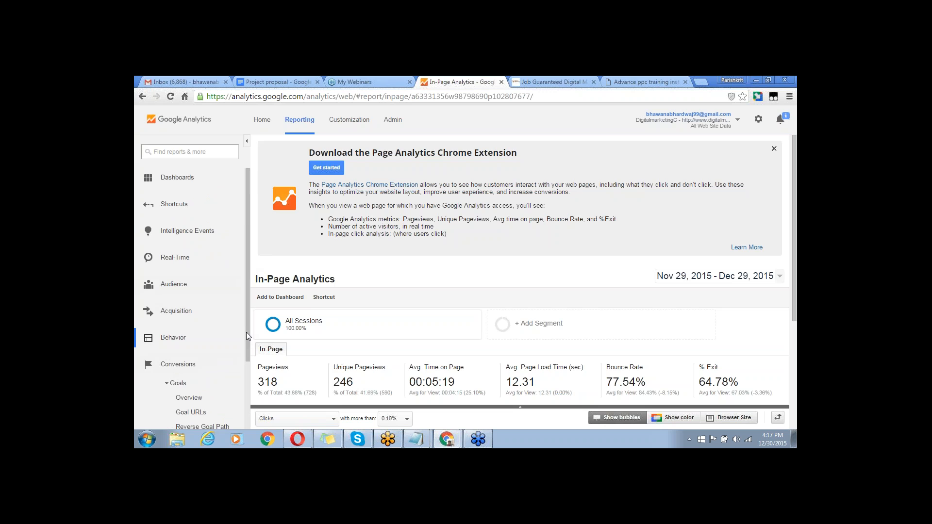
{"action": "left_click_drag", "start_coordinate": [246, 332], "coordinate": [247, 409]}
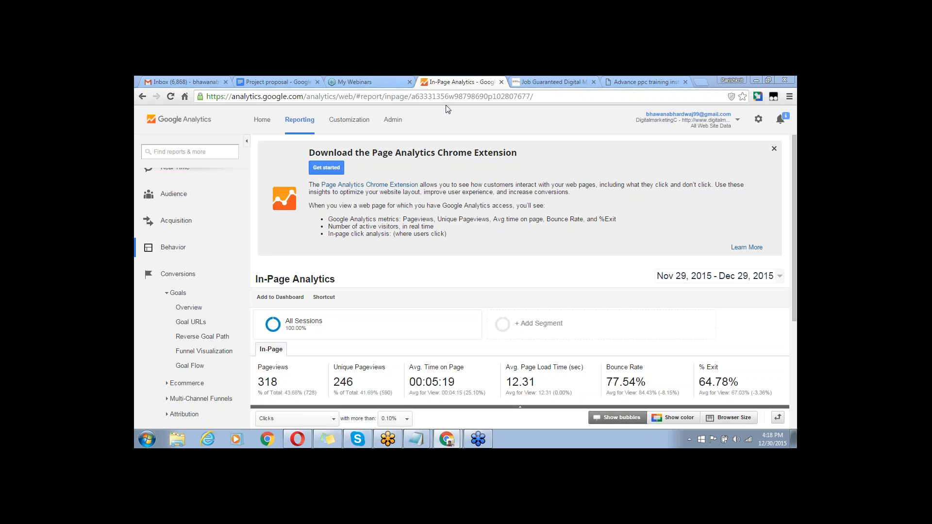
Open the account administration, look through the list of properties, and select DigitalmarketingC
{"action": "left_click", "coordinate": [397, 122]}
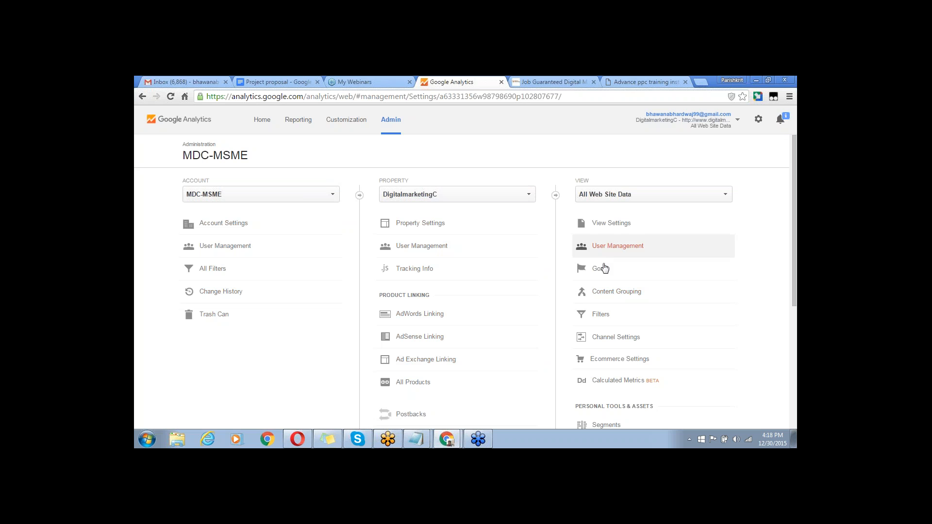
{"action": "left_click", "coordinate": [529, 197]}
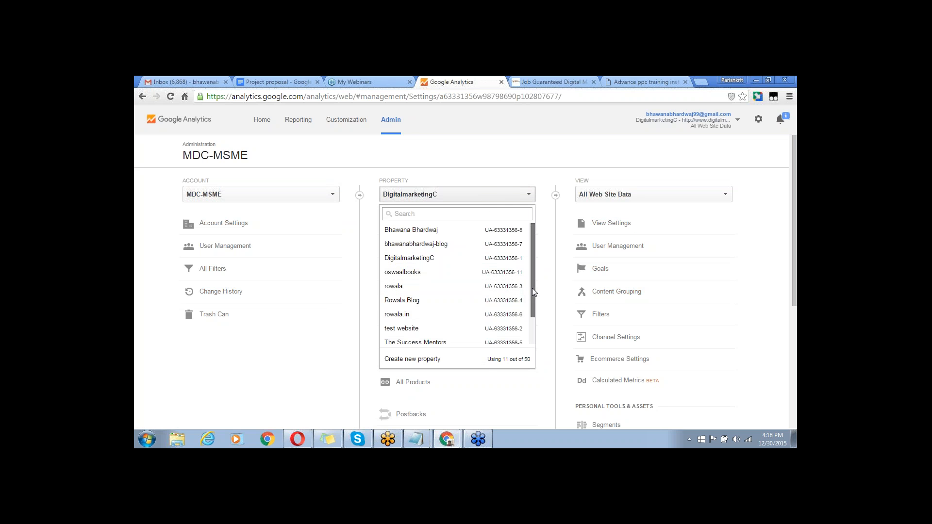
{"action": "scroll", "coordinate": [532, 291], "scroll_direction": "down", "scroll_amount": 1}
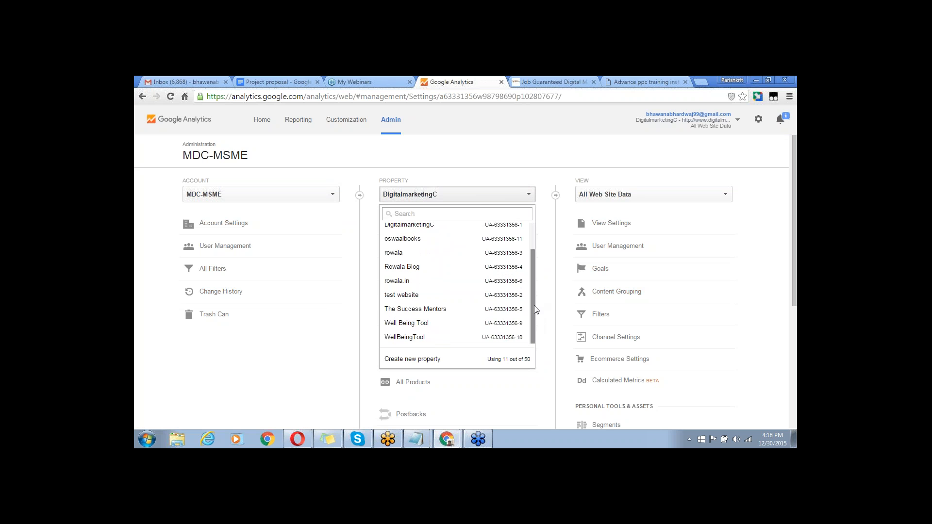
{"action": "left_click_drag", "start_coordinate": [534, 304], "coordinate": [531, 271]}
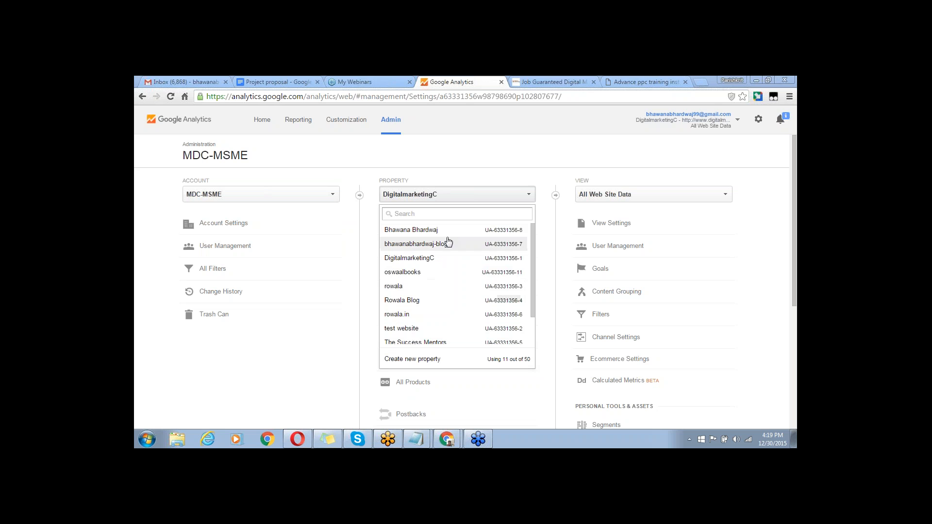
{"action": "left_click", "coordinate": [430, 262]}
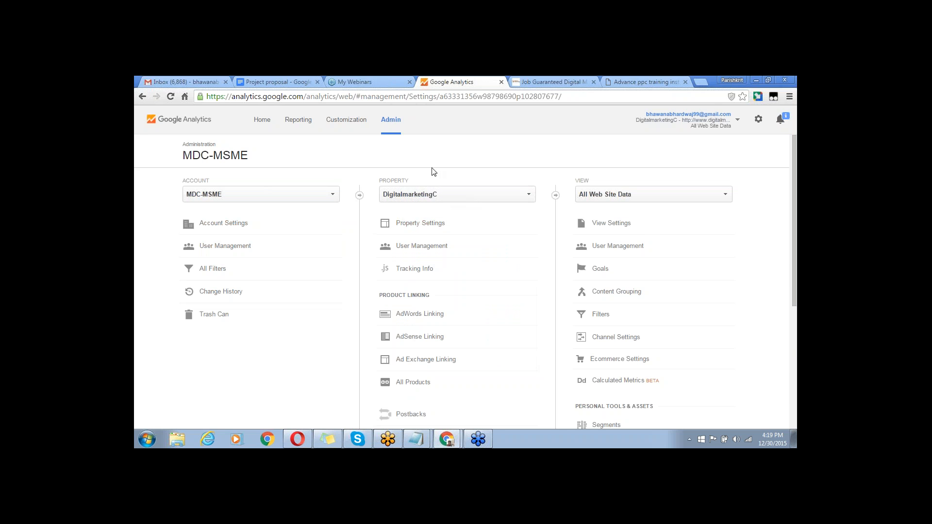
Show the website tracking code of the DigitalmarketingC property and return to the administration overview
{"action": "left_click", "coordinate": [417, 267]}
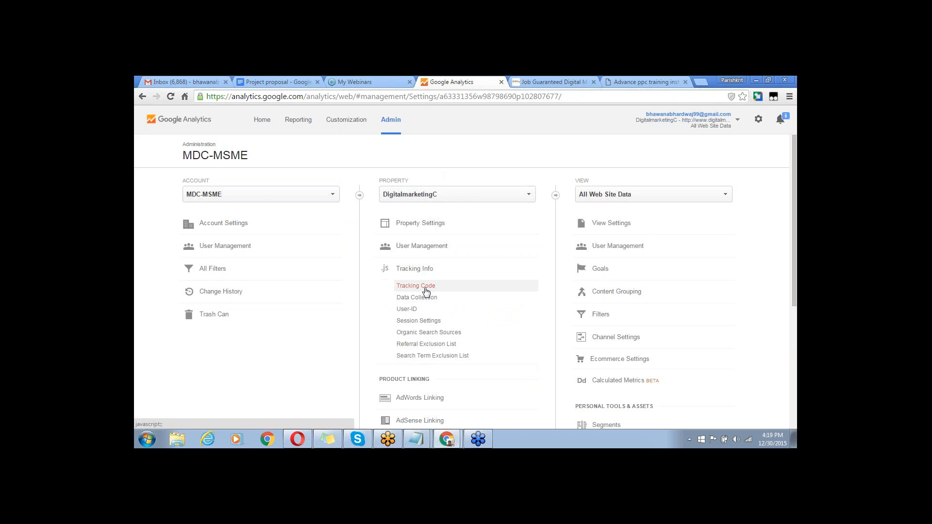
{"action": "left_click", "coordinate": [426, 290]}
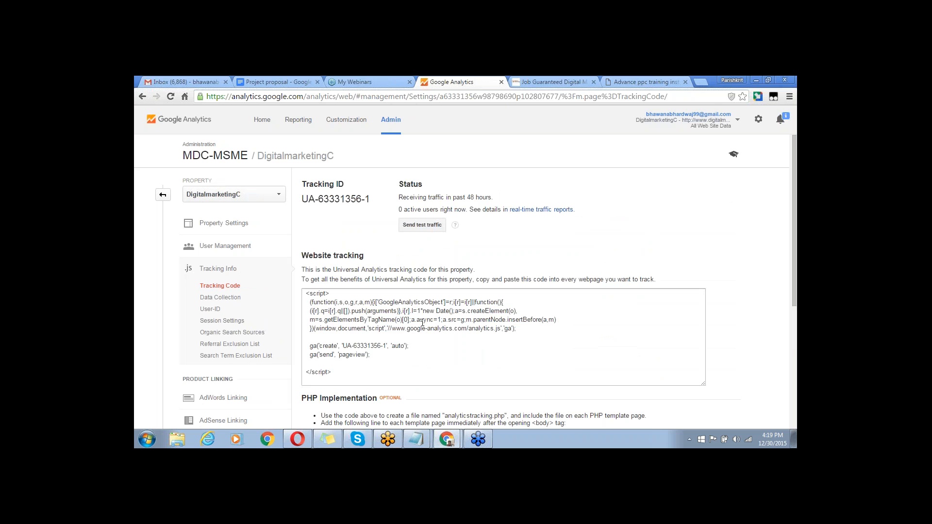
{"action": "left_click", "coordinate": [162, 195]}
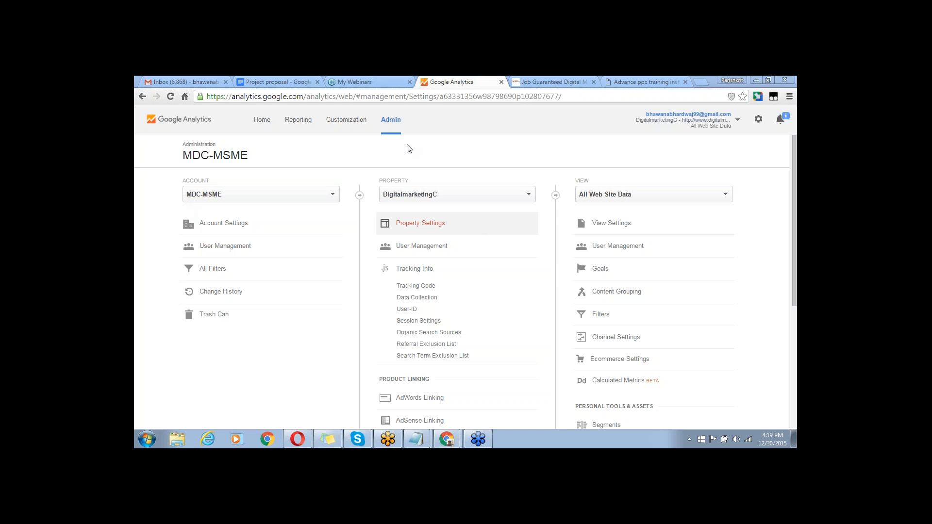
Open the goals of the All Web Site Data view and start a new goal
{"action": "left_click", "coordinate": [600, 269]}
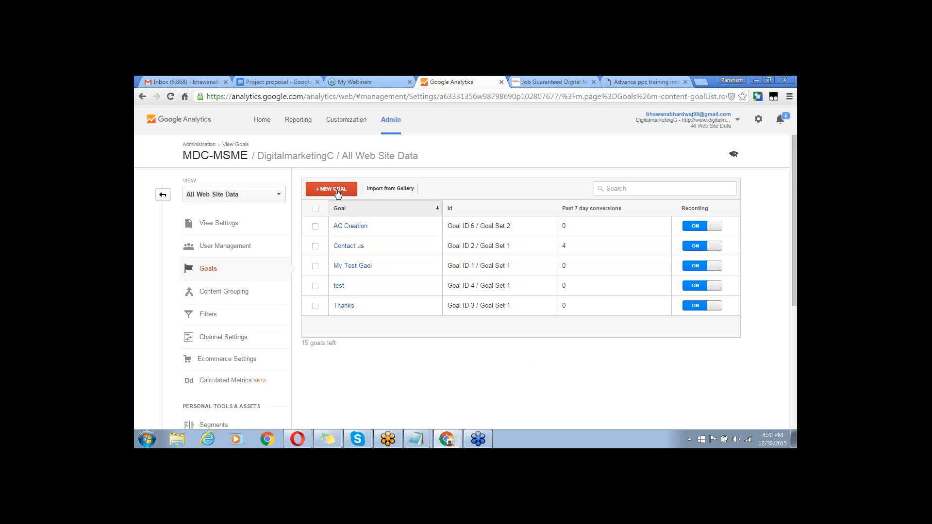
{"action": "left_click", "coordinate": [701, 283]}
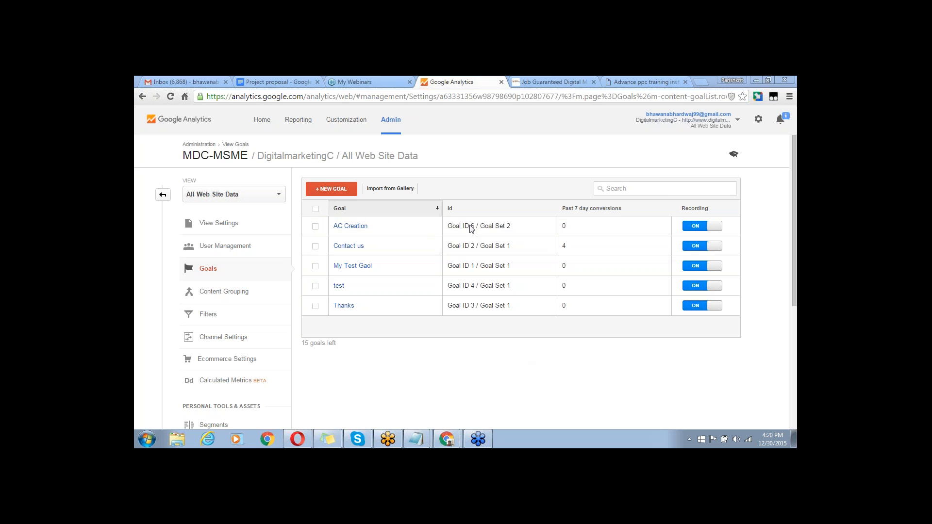
{"action": "left_click", "coordinate": [331, 191]}
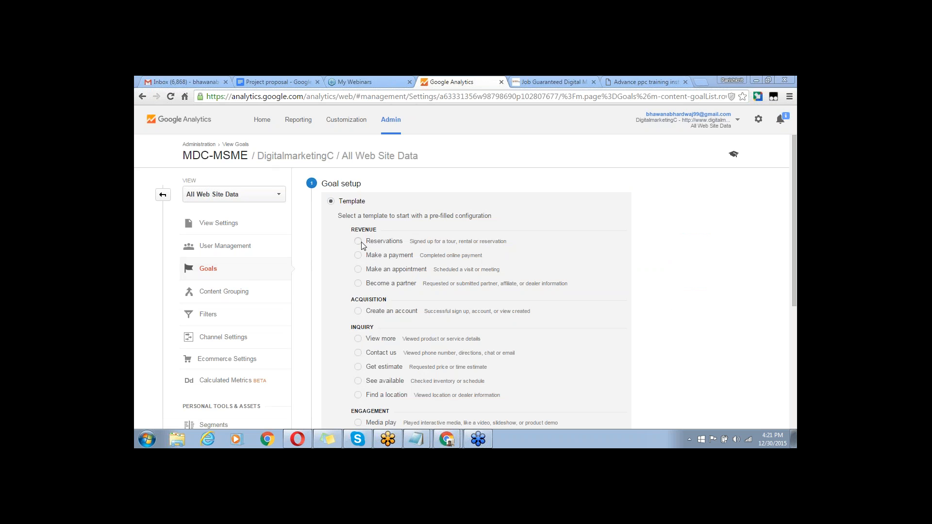
Select the Make a payment, Create an account and Media play goal templates in turn
{"action": "left_click", "coordinate": [359, 256]}
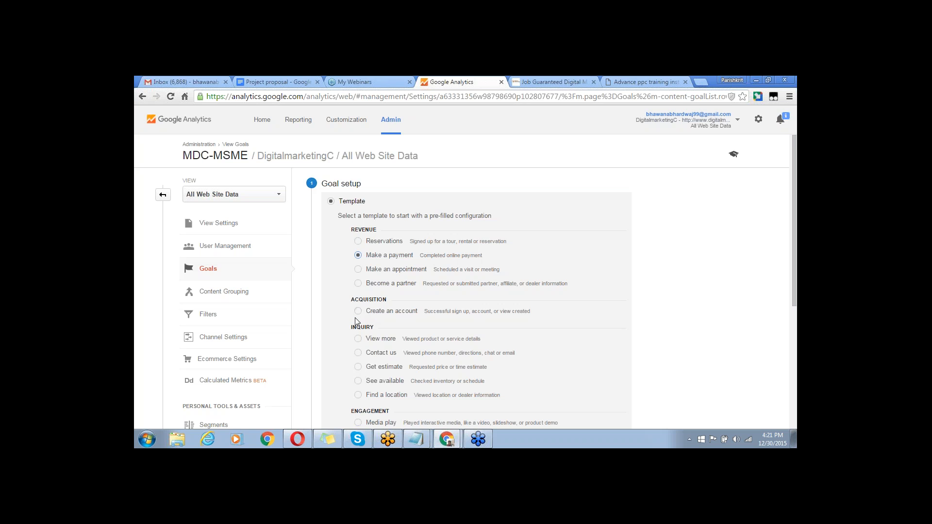
{"action": "left_click", "coordinate": [358, 312]}
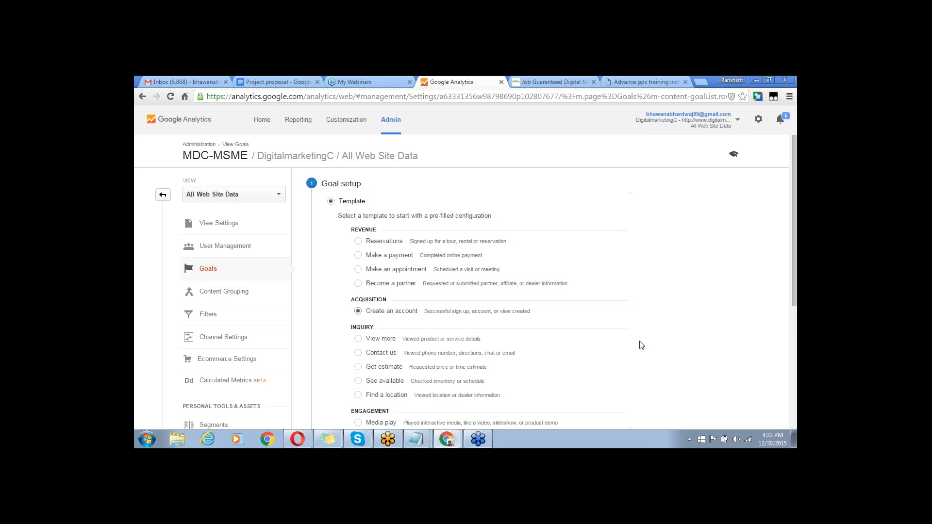
{"action": "scroll", "coordinate": [642, 344], "scroll_direction": "down", "scroll_amount": 1}
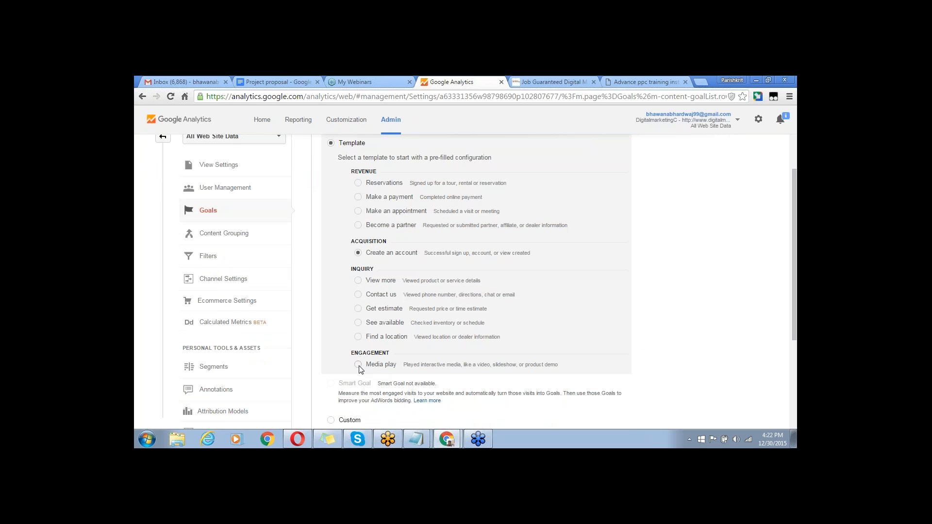
{"action": "left_click", "coordinate": [358, 366]}
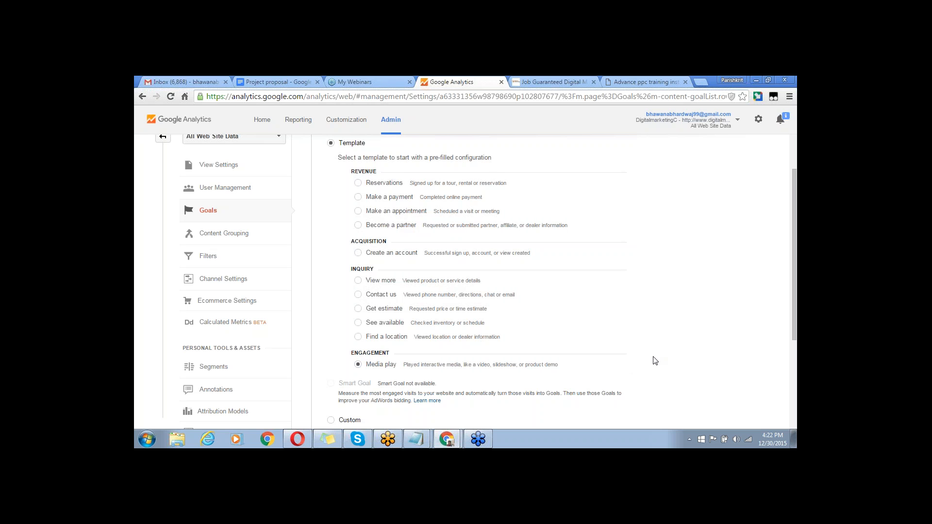
Choose the Custom goal type in the goal setup instead of a template
{"action": "scroll", "coordinate": [655, 360], "scroll_direction": "down", "scroll_amount": 1}
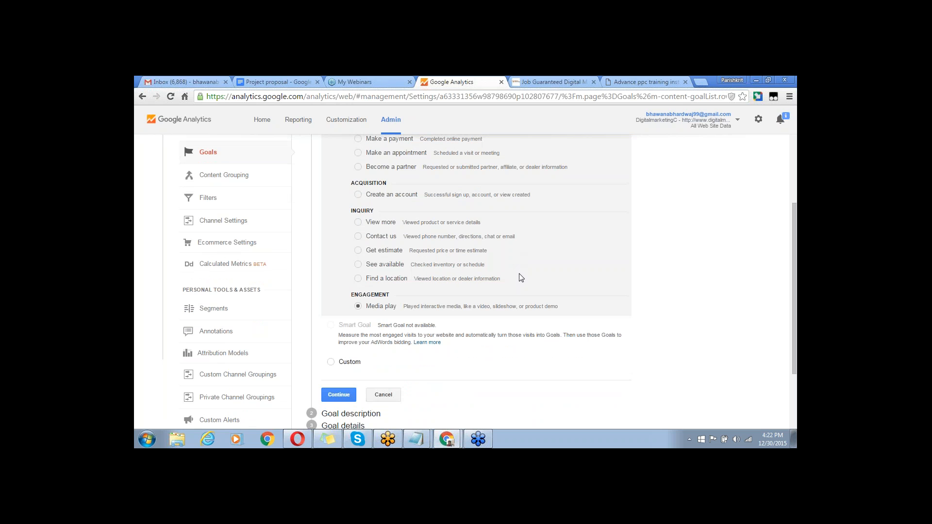
{"action": "left_click", "coordinate": [330, 362]}
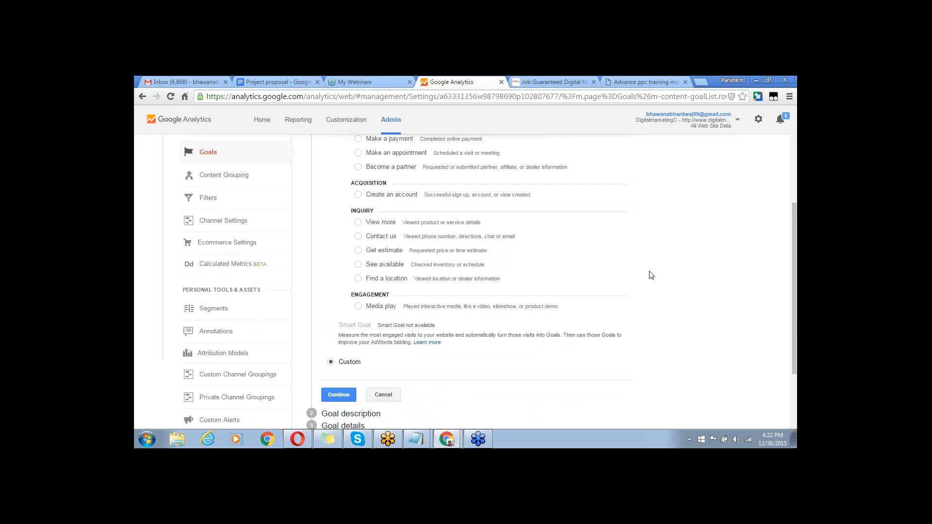
{"action": "scroll", "coordinate": [652, 275], "scroll_direction": "up", "scroll_amount": 3}
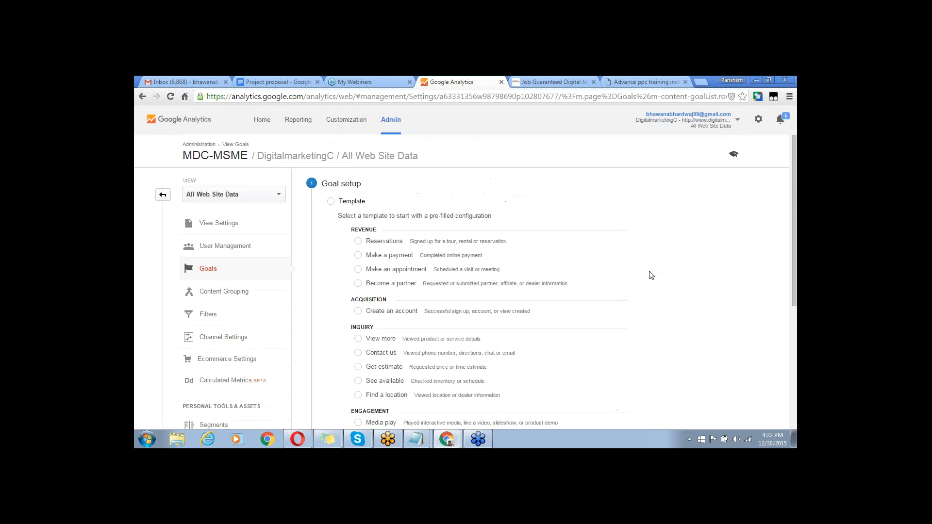
Choose the Contact us template for the new goal and continue to the goal description
{"action": "scroll", "coordinate": [652, 275], "scroll_direction": "down", "scroll_amount": 3}
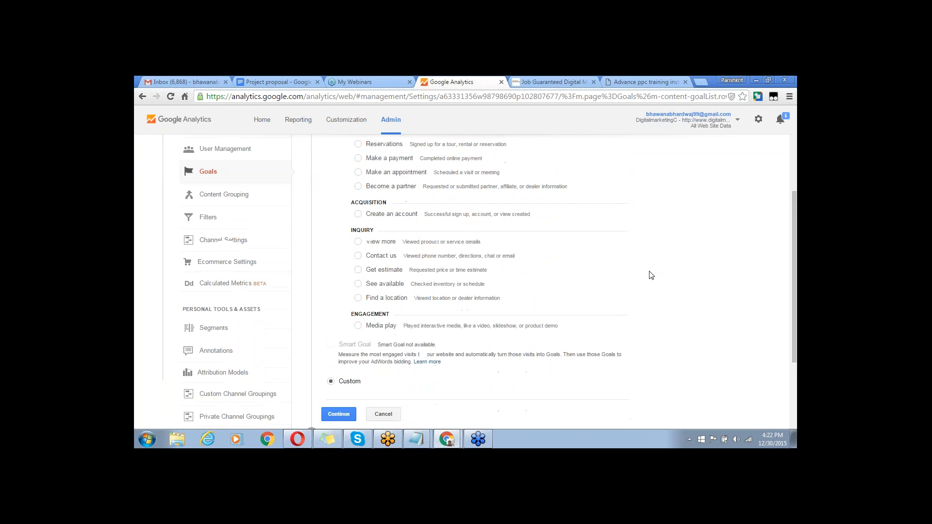
{"action": "scroll", "coordinate": [651, 275], "scroll_direction": "down", "scroll_amount": 1}
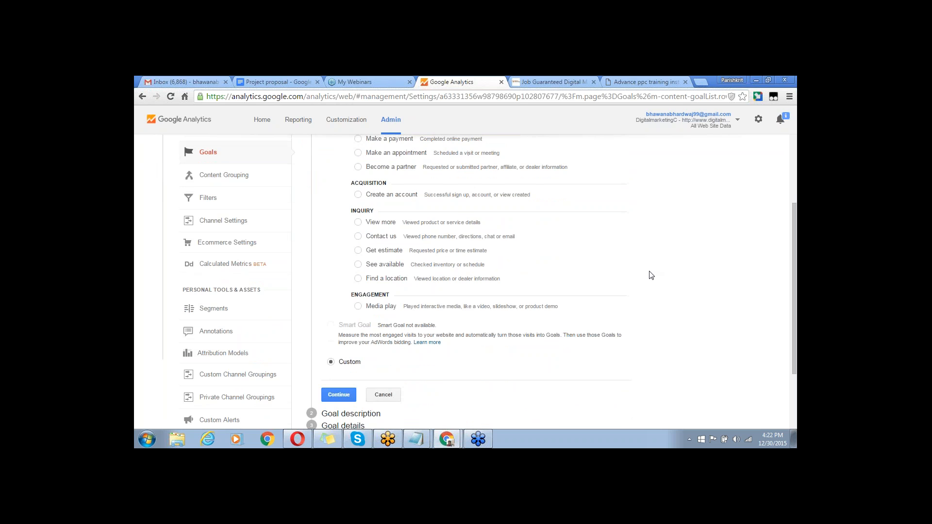
{"action": "scroll", "coordinate": [651, 275], "scroll_direction": "up", "scroll_amount": 1}
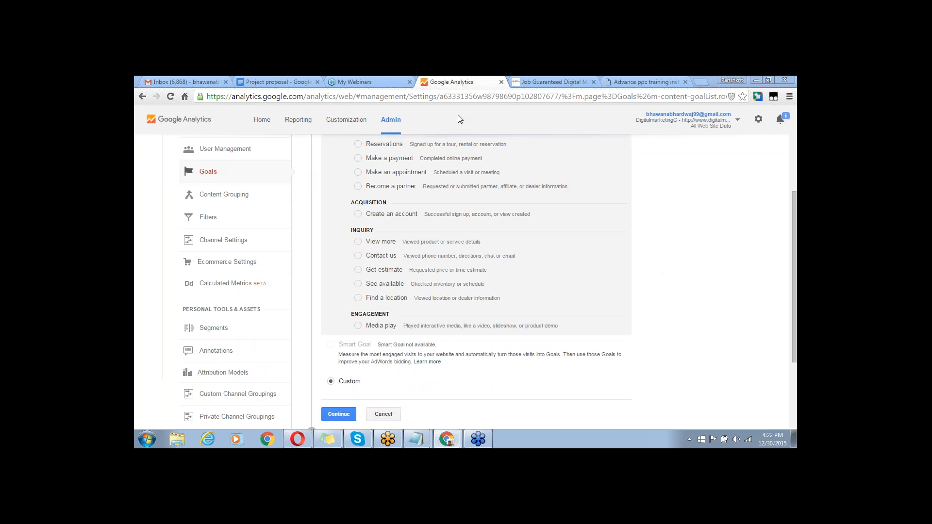
{"action": "left_click", "coordinate": [359, 256]}
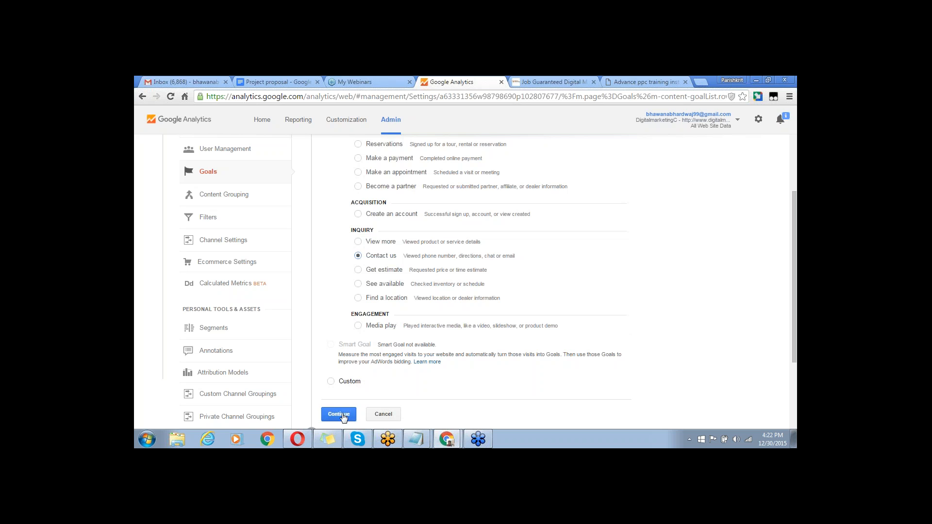
{"action": "left_click", "coordinate": [340, 415]}
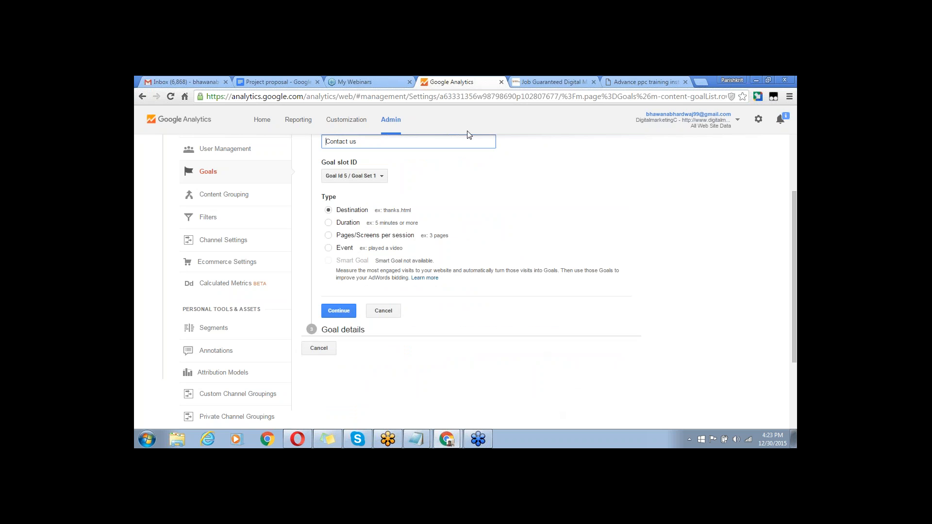
{"action": "left_click", "coordinate": [453, 81]}
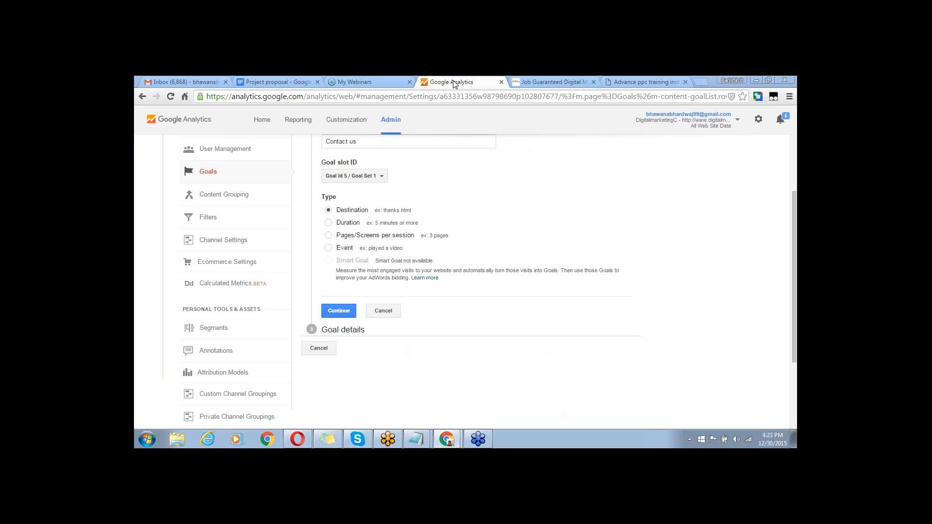
{"action": "left_click", "coordinate": [396, 142]}
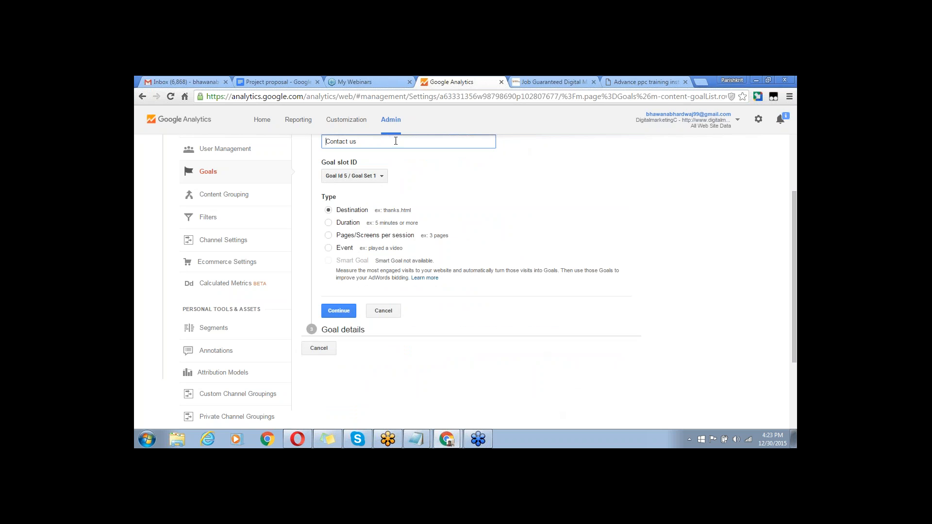
{"action": "left_click", "coordinate": [526, 120]}
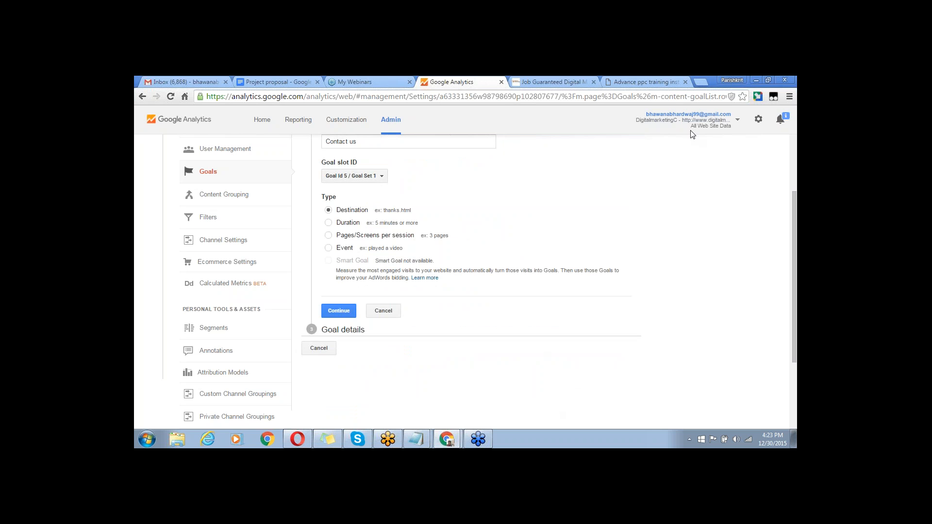
{"action": "left_click", "coordinate": [659, 98]}
{"action": "left_click", "coordinate": [658, 97]}
Rename the goal as Contact For Course in the goal description
{"action": "left_click_drag", "start_coordinate": [793, 324], "coordinate": [794, 275]}
{"action": "left_click", "coordinate": [395, 220]}
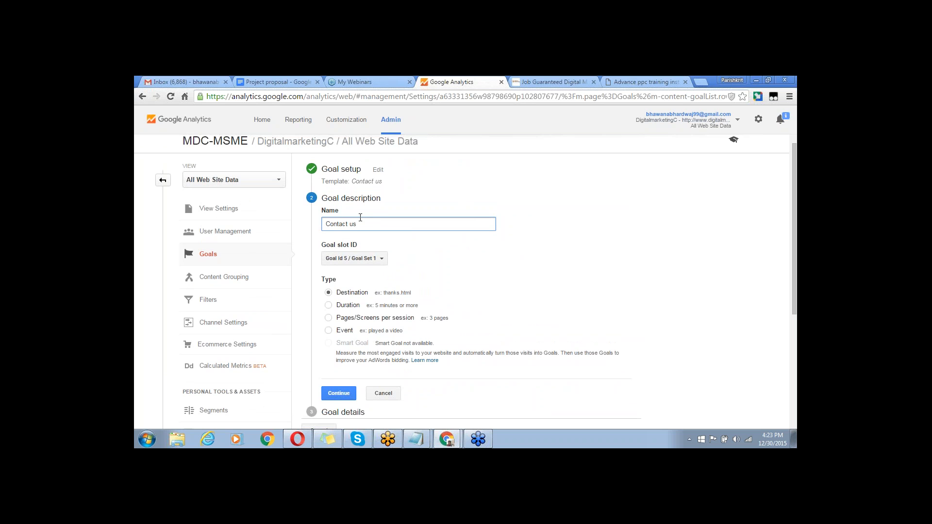
{"action": "key", "text": "BackSpace"}
{"action": "key", "text": "BackSpace"}
{"action": "type", "text": "D"}
{"action": "key", "text": "BackSpace"}
{"action": "type", "text": "For Course"}
Select slot Goal Id 5 / Goal Set 1 and the Destination type for the goal, and continue to the goal details
{"action": "left_click", "coordinate": [380, 259]}
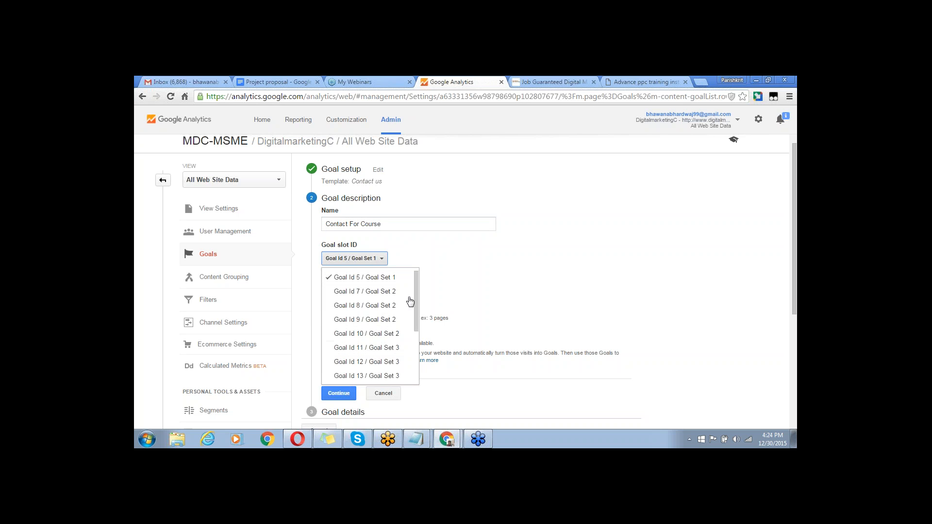
{"action": "left_click", "coordinate": [373, 281]}
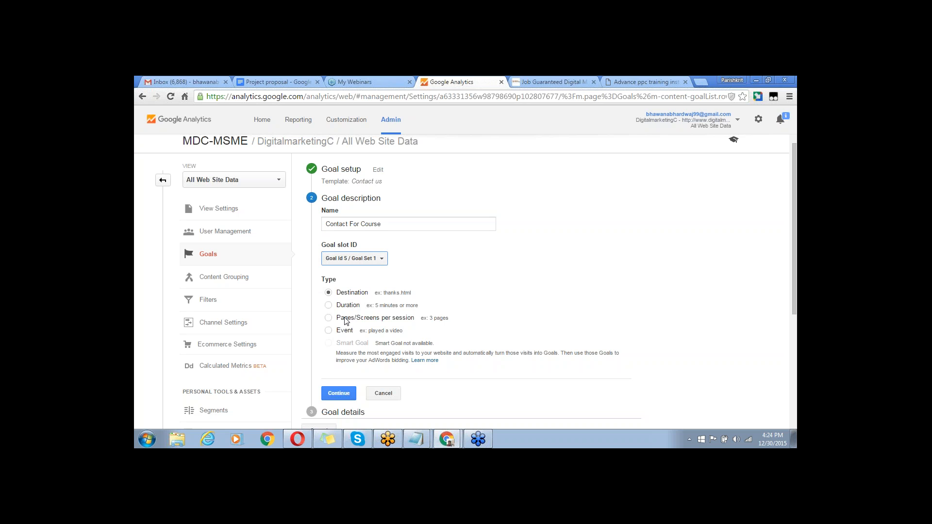
{"action": "left_click", "coordinate": [356, 293]}
{"action": "left_click", "coordinate": [349, 395]}
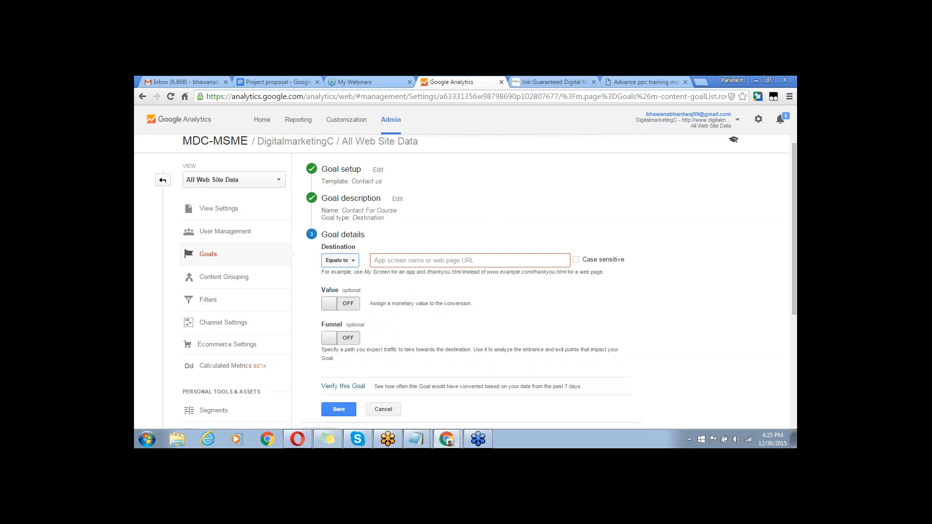
Switch to the digitalmarketingc.com website, exit the In-Page Analytics overlay and open the site's WordPress dashboard
{"action": "left_click", "coordinate": [382, 258]}
{"action": "left_click", "coordinate": [550, 82]}
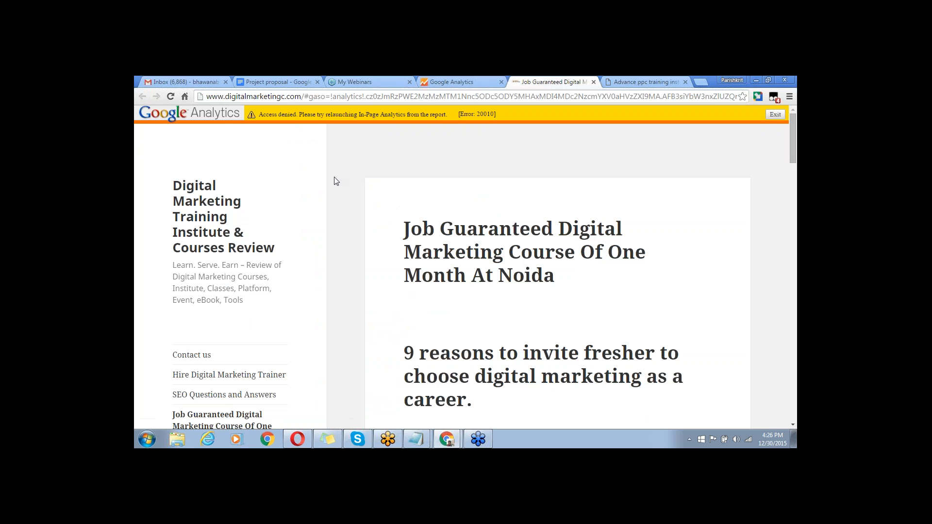
{"action": "left_click", "coordinate": [778, 114]}
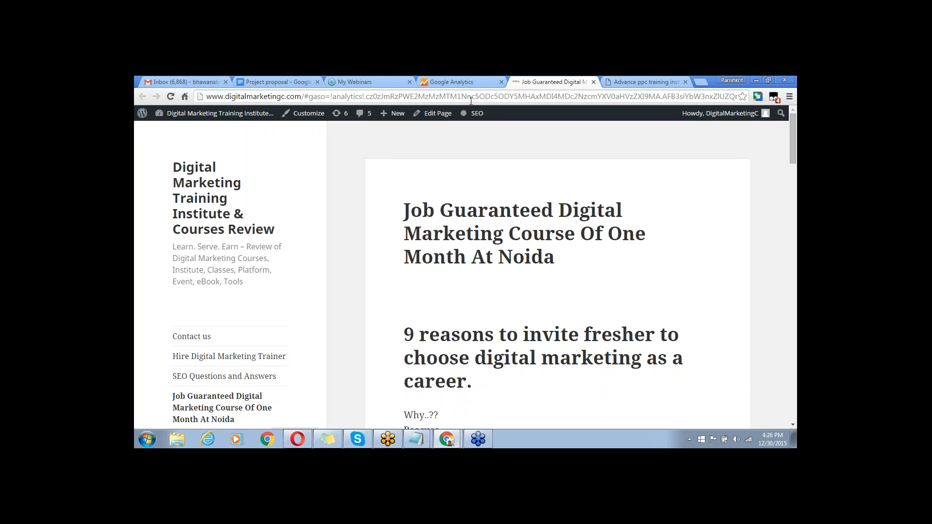
{"action": "left_click", "coordinate": [272, 117]}
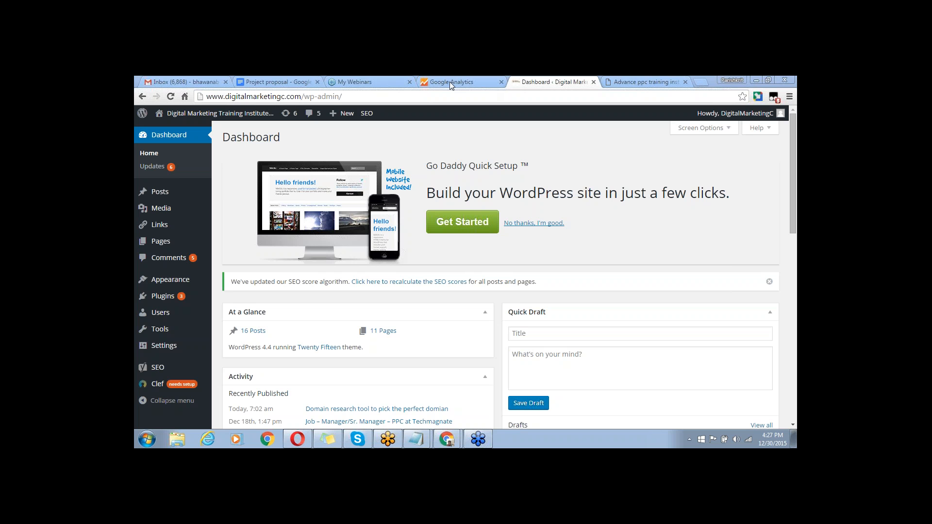
Open the list of all WordPress pages and bookmark it with the name "tha"
{"action": "left_click", "coordinate": [160, 241]}
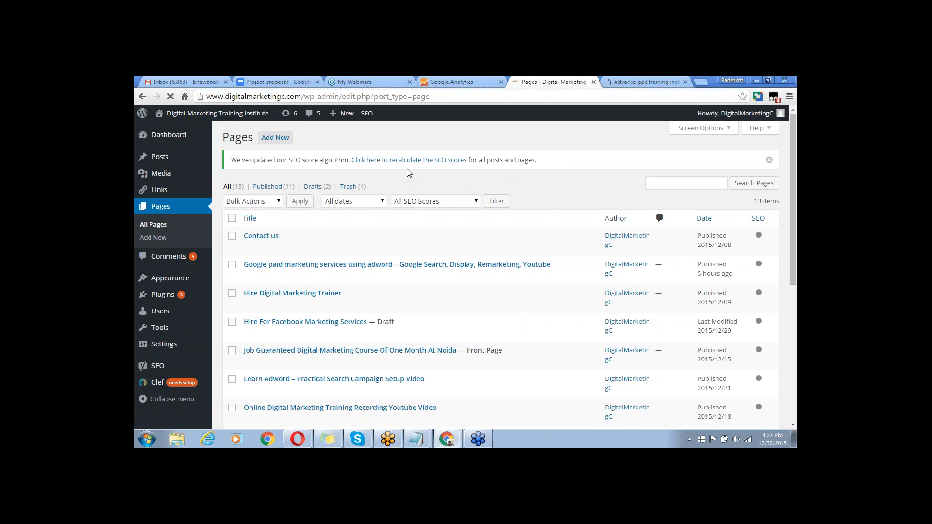
{"action": "key", "text": "ctrl+d"}
{"action": "type", "text": "tha"}
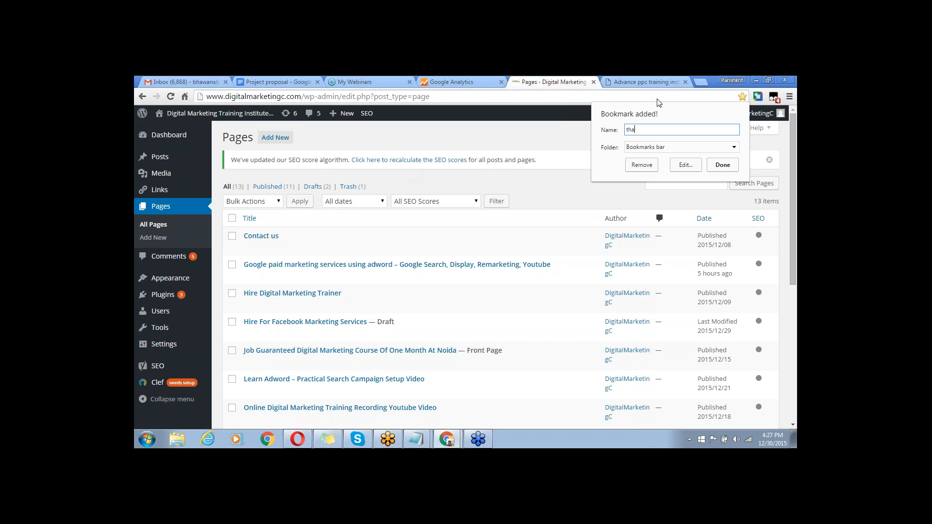
{"action": "key", "text": "Return"}
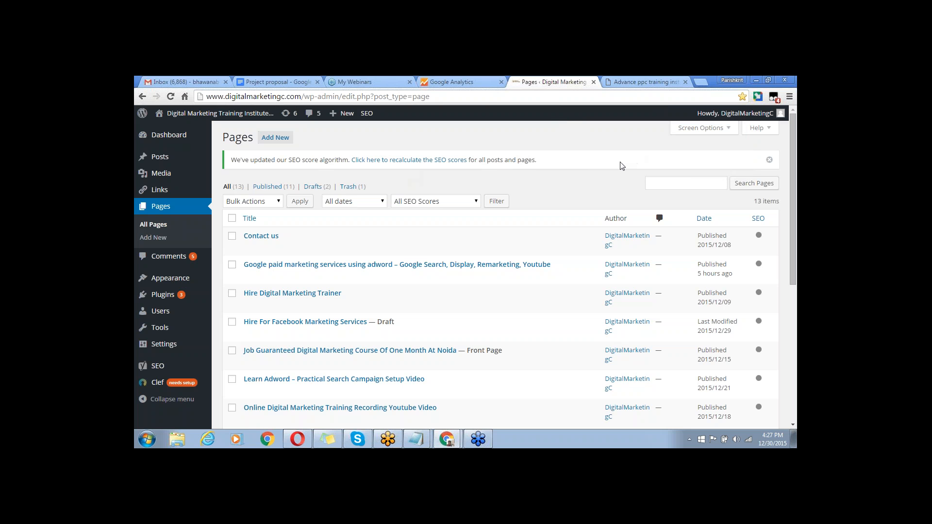
Enter "thank" as the page search term, locate the page Thanks You for Contacing Us in the list and open it for editing
{"action": "left_click", "coordinate": [670, 185]}
{"action": "type", "text": "thank"}
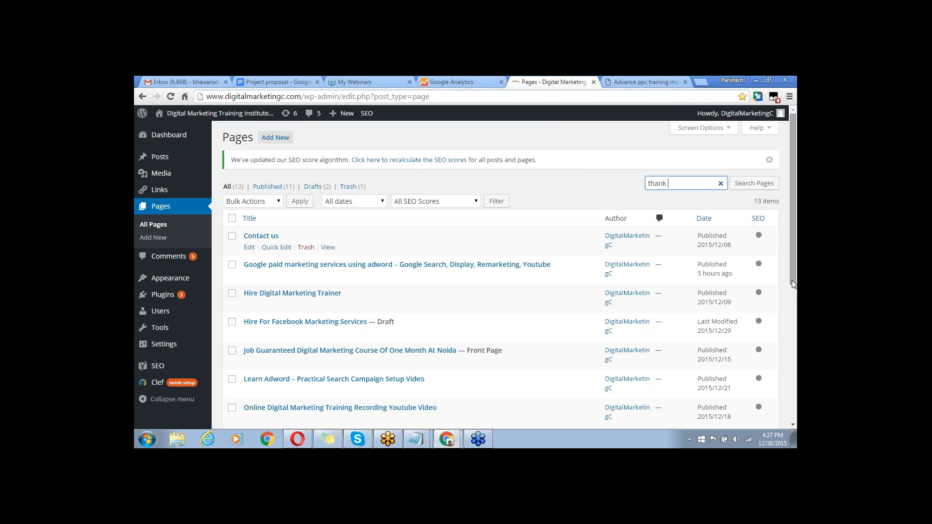
{"action": "left_click_drag", "start_coordinate": [796, 277], "coordinate": [795, 418]}
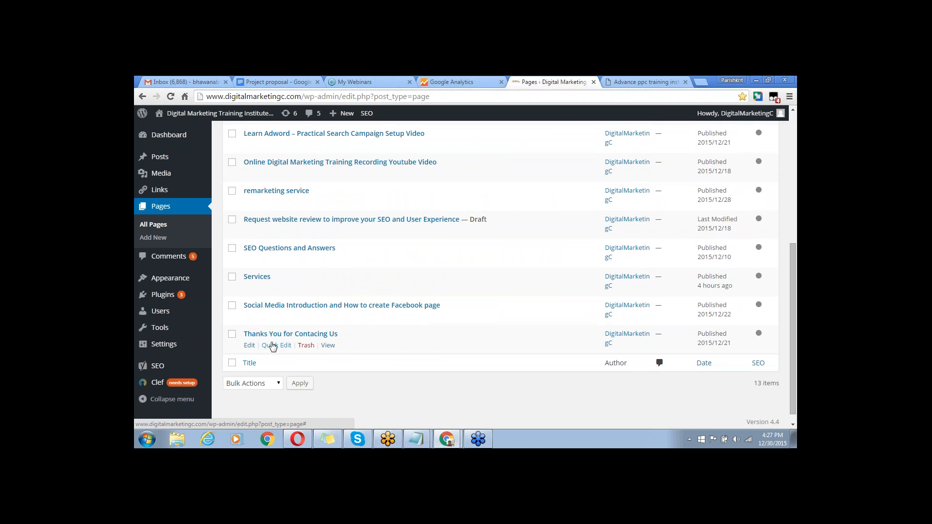
{"action": "left_click", "coordinate": [251, 346]}
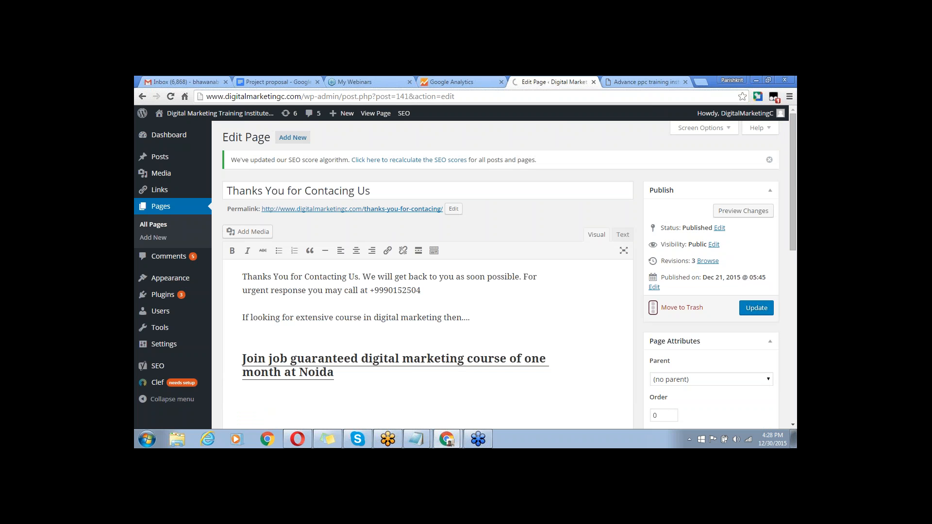
{"action": "left_click", "coordinate": [458, 80]}
{"action": "left_click", "coordinate": [547, 83]}
{"action": "left_click", "coordinate": [631, 81]}
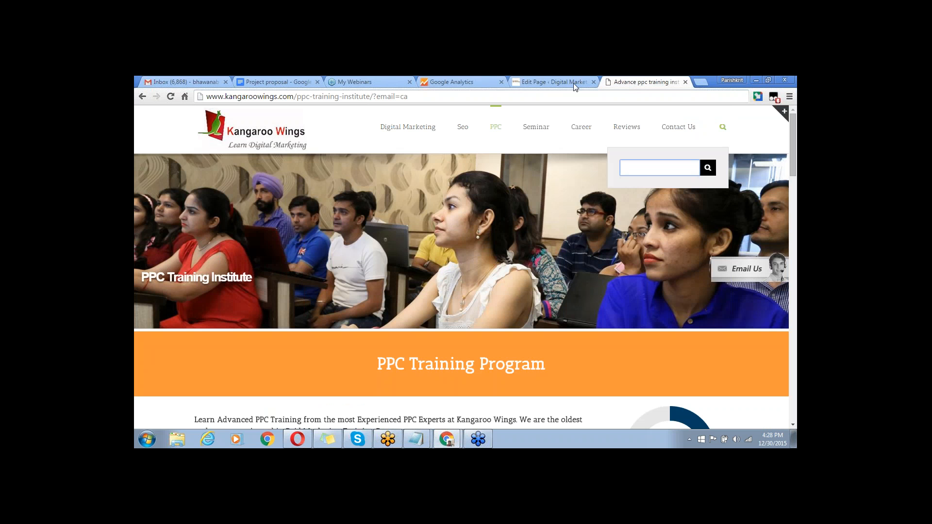
{"action": "left_click", "coordinate": [549, 83]}
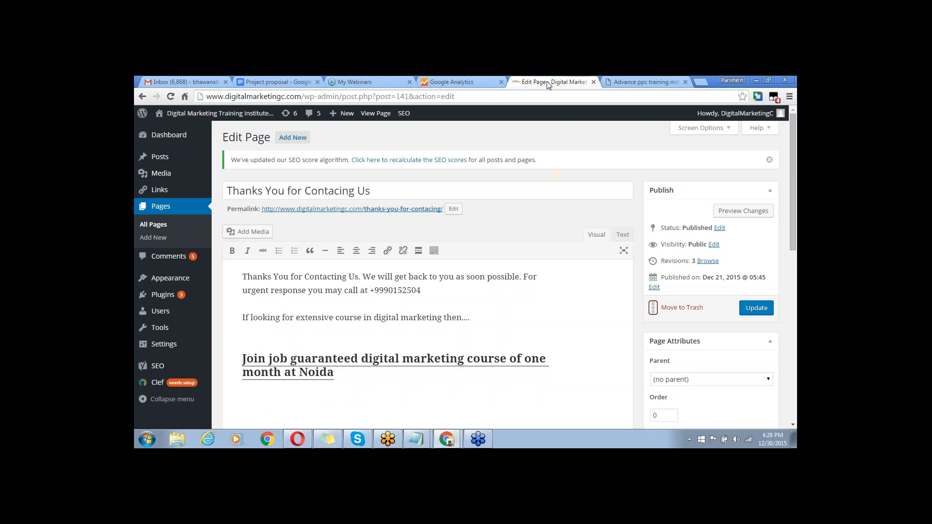
{"action": "left_click", "coordinate": [470, 82]}
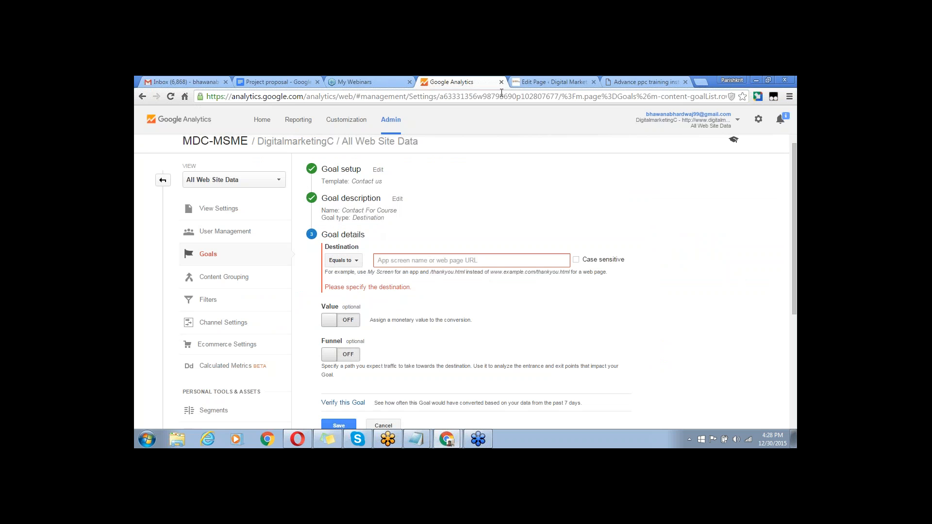
Copy the thank-you page's permalink slug thanks-you-for-contacing from WordPress into the Google Analytics goal's destination
{"action": "left_click", "coordinate": [537, 85]}
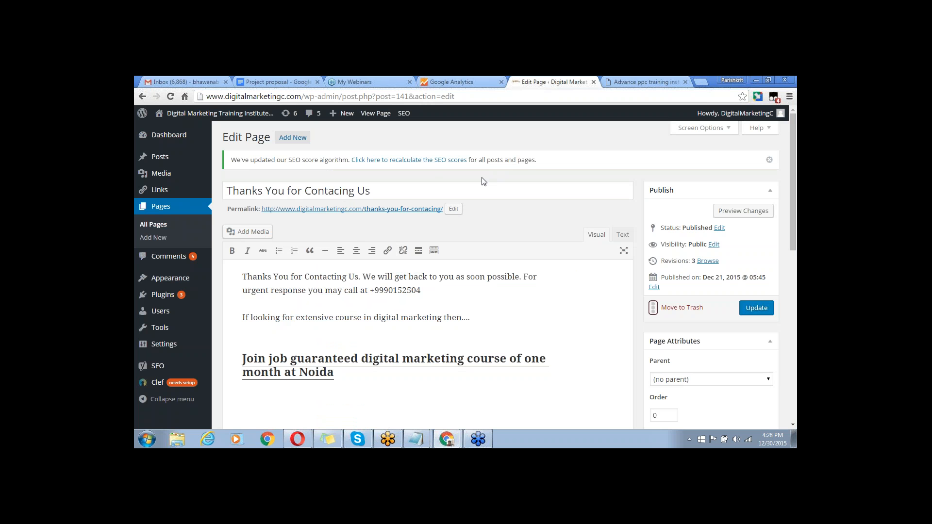
{"action": "left_click", "coordinate": [453, 210]}
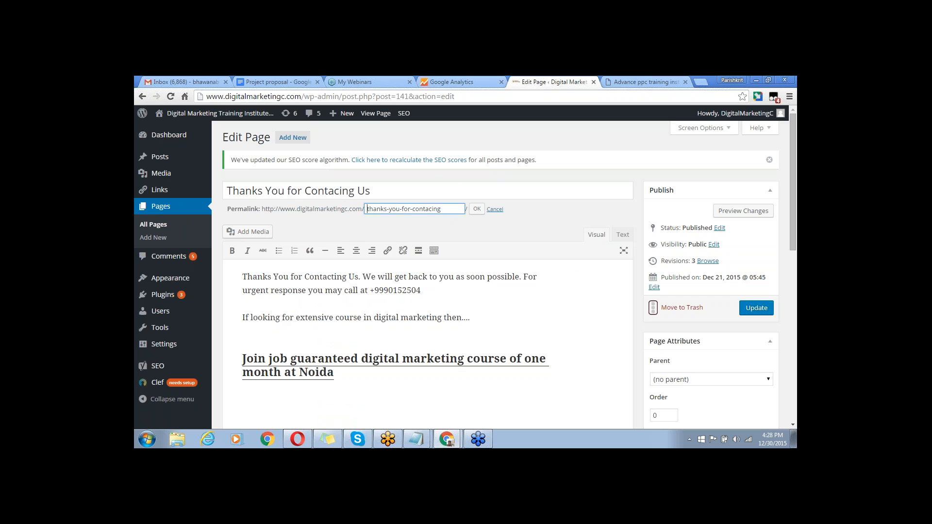
{"action": "left_click_drag", "start_coordinate": [367, 209], "coordinate": [441, 208]}
{"action": "key", "text": "ctrl+c"}
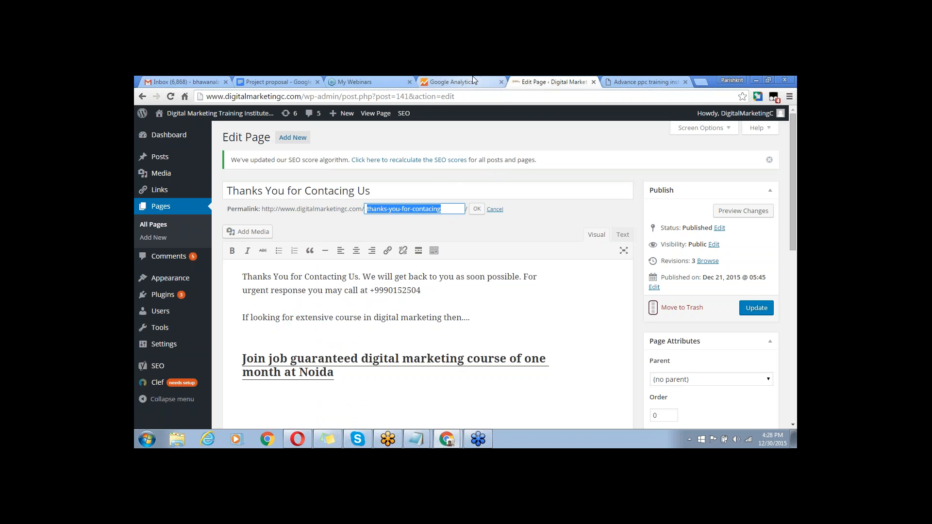
{"action": "left_click", "coordinate": [461, 84]}
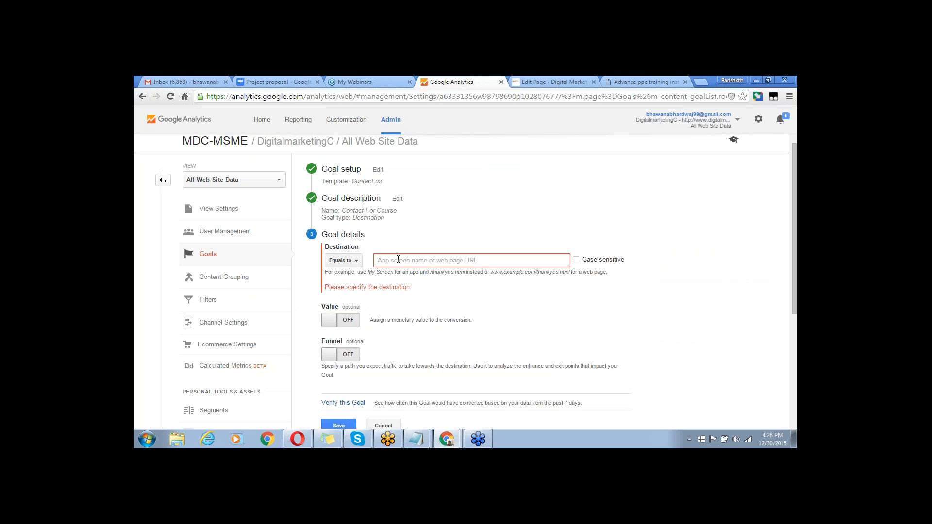
{"action": "key", "text": "ctrl+v"}
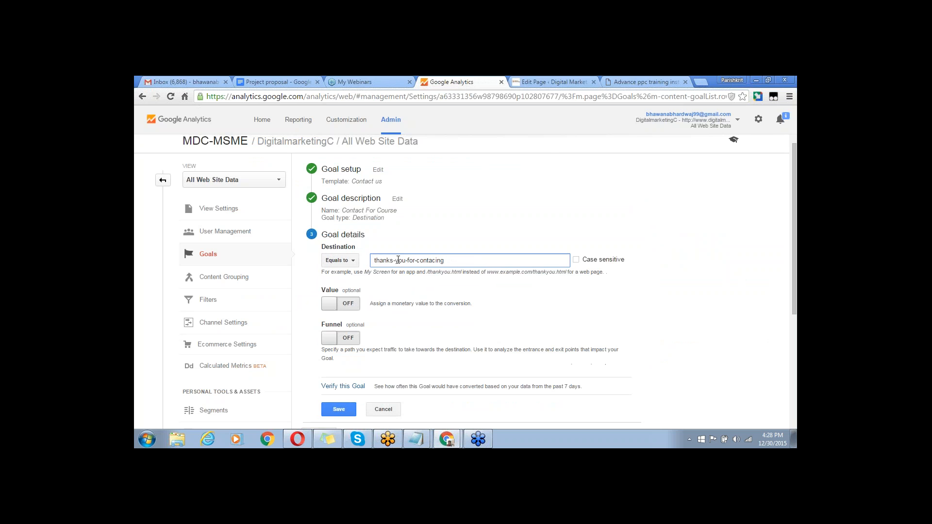
{"action": "left_click", "coordinate": [621, 85]}
{"action": "left_click", "coordinate": [548, 82]}
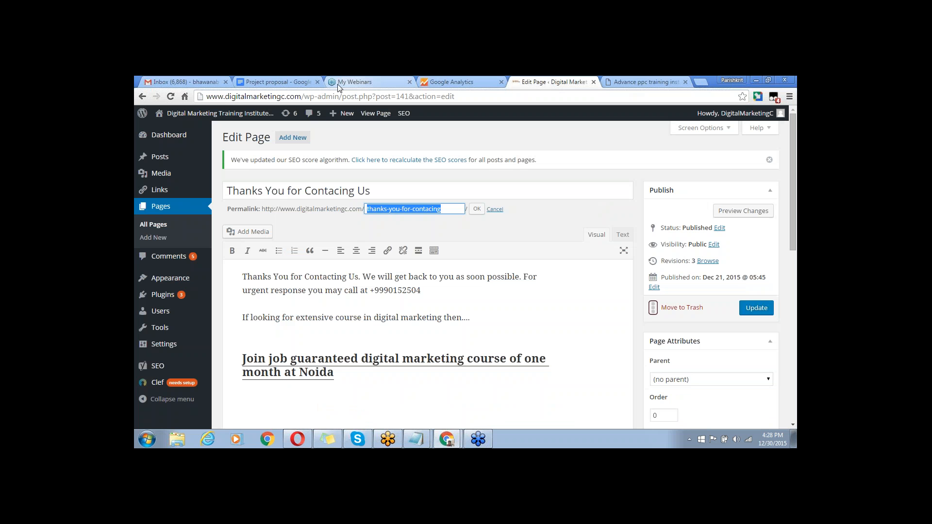
{"action": "left_click_drag", "start_coordinate": [300, 96], "coordinate": [205, 108]}
{"action": "key", "text": "ctrl+c"}
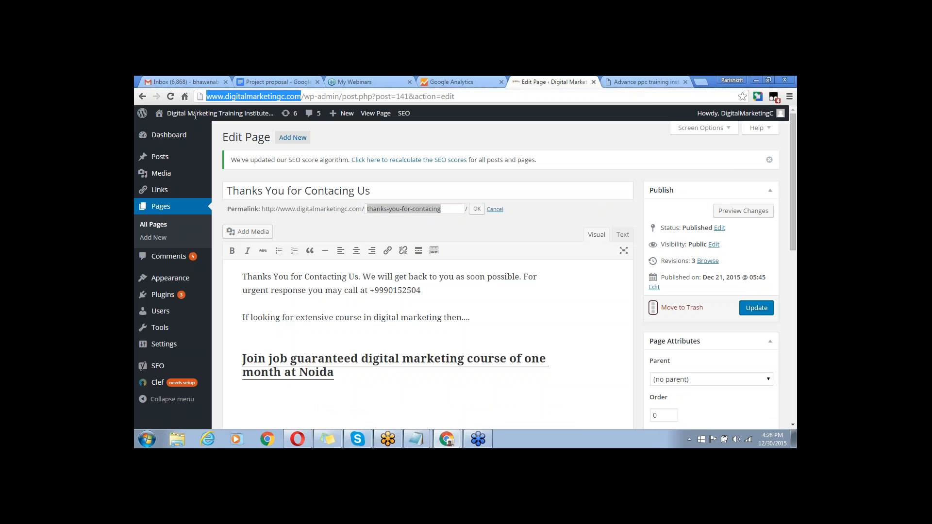
{"action": "mouse_move", "coordinate": [219, 113]}
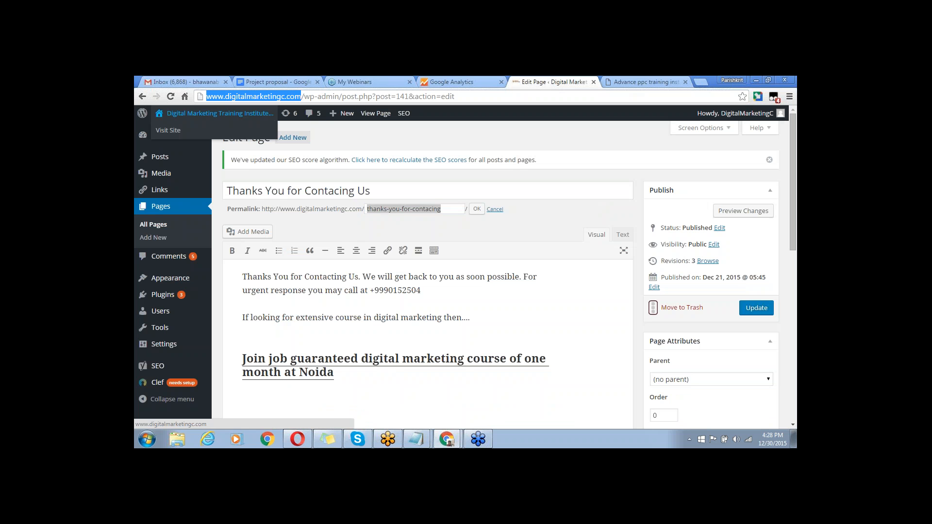
{"action": "left_click", "coordinate": [453, 81]}
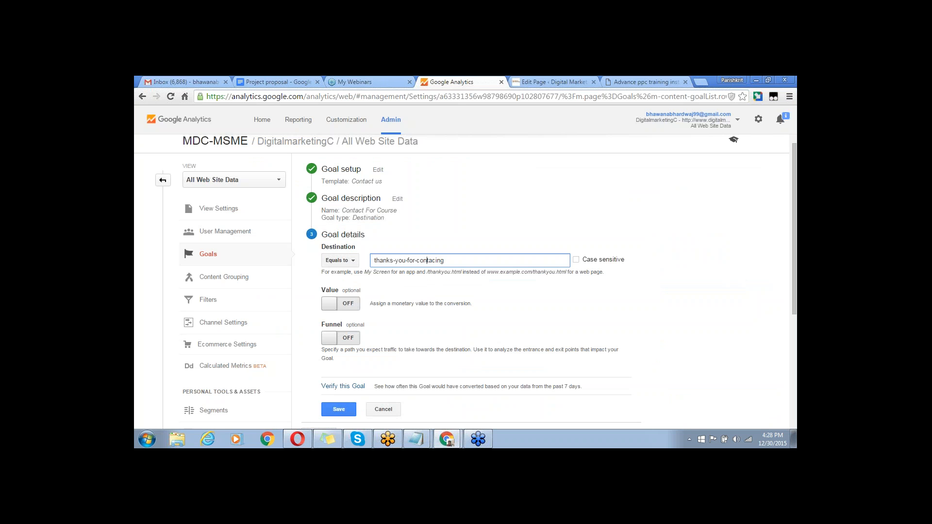
{"action": "key", "text": "ctrl+v"}
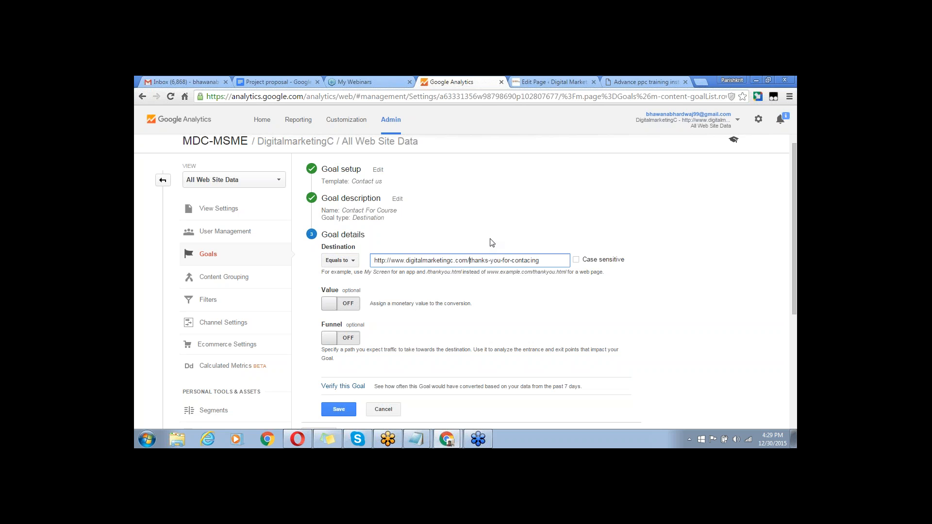
{"action": "left_click", "coordinate": [562, 83]}
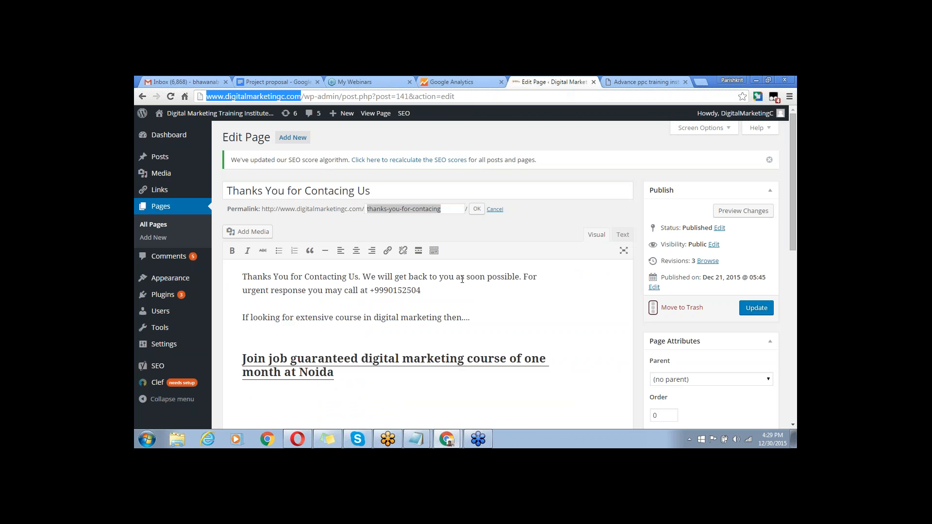
Switch back to the Google Analytics goal form and review its destination URL and the optional settings
{"action": "left_click", "coordinate": [453, 82]}
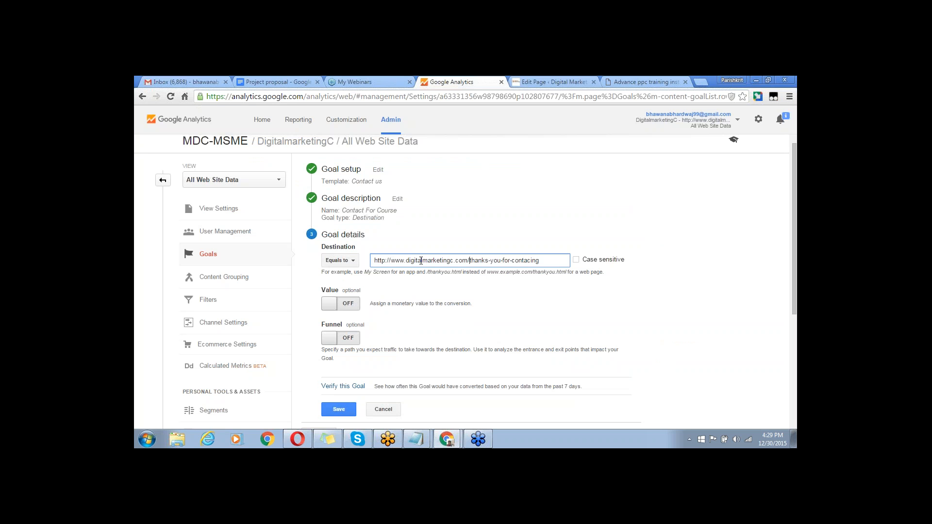
{"action": "left_click", "coordinate": [469, 261]}
{"action": "scroll", "coordinate": [427, 244], "scroll_direction": "down", "scroll_amount": 2}
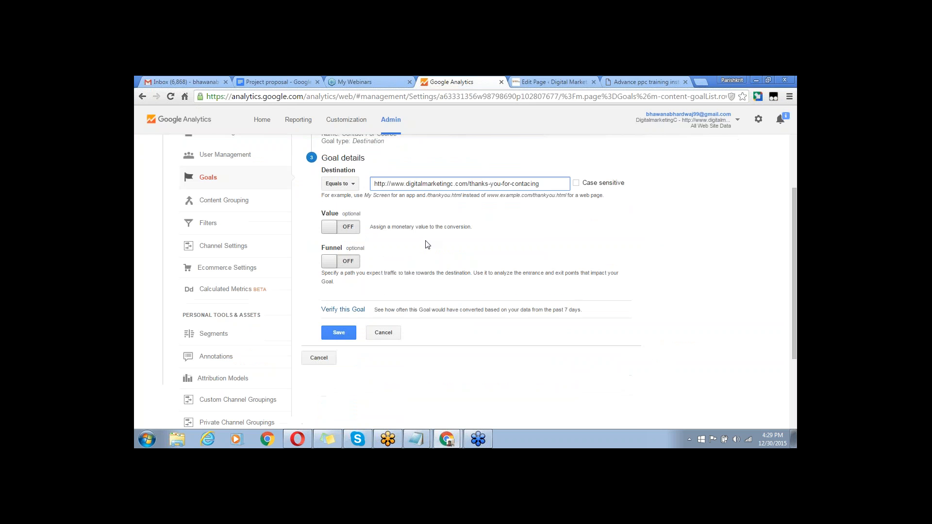
Try assigning the goal a monetary value of 1000 USD, clear the amount and switch the value option back off
{"action": "left_click", "coordinate": [346, 227]}
{"action": "left_click", "coordinate": [388, 228]}
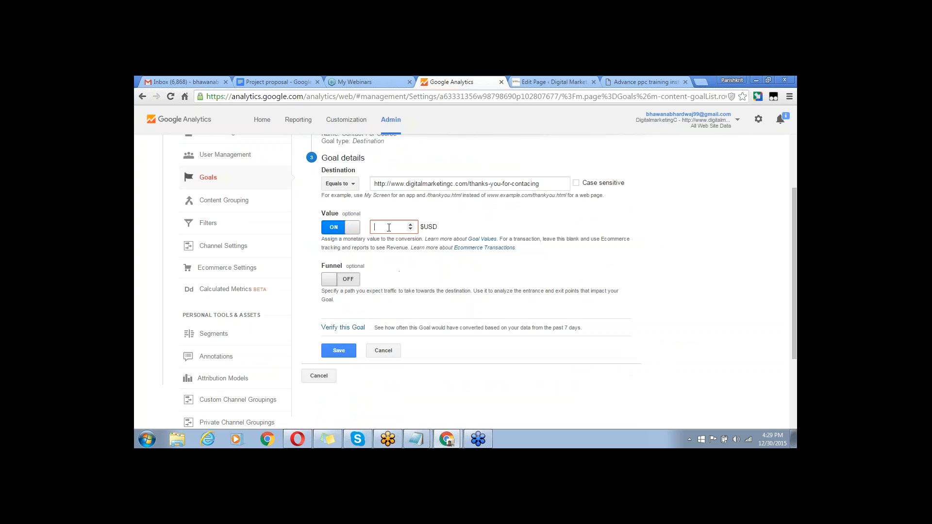
{"action": "type", "text": "1000"}
{"action": "key", "text": "BackSpace"}
{"action": "key", "text": "BackSpace"}
{"action": "key", "text": "BackSpace"}
{"action": "left_click", "coordinate": [335, 228]}
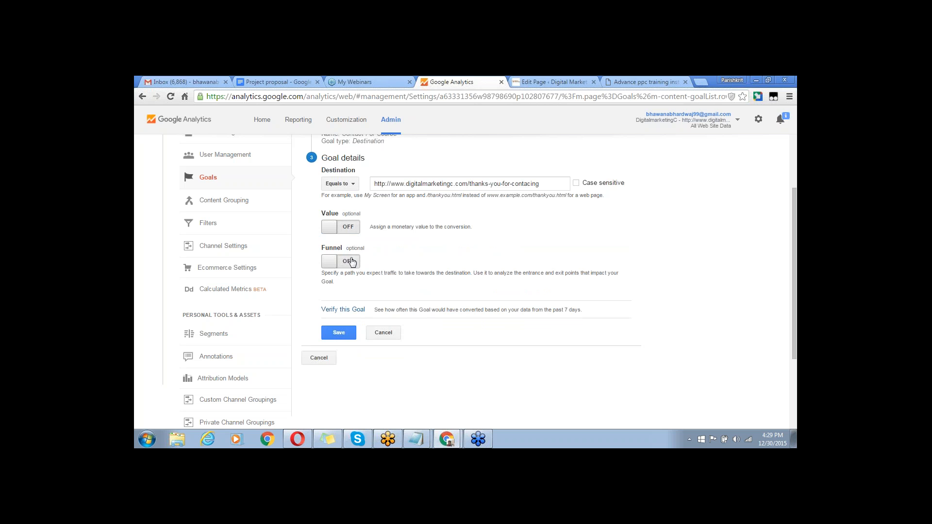
Try the goal's funnel option with three blank steps, look over their name and page fields, and switch the funnel back off
{"action": "left_click", "coordinate": [351, 262]}
{"action": "left_click", "coordinate": [394, 311]}
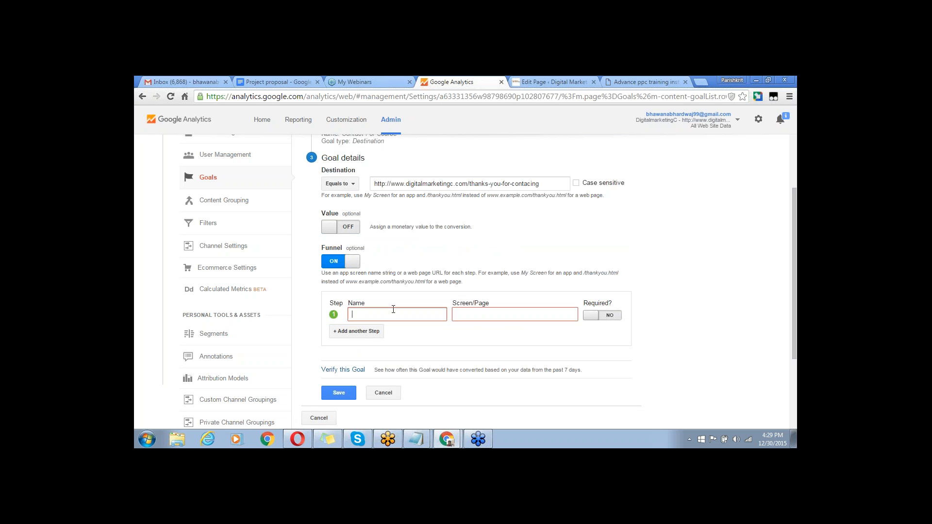
{"action": "left_click", "coordinate": [359, 332]}
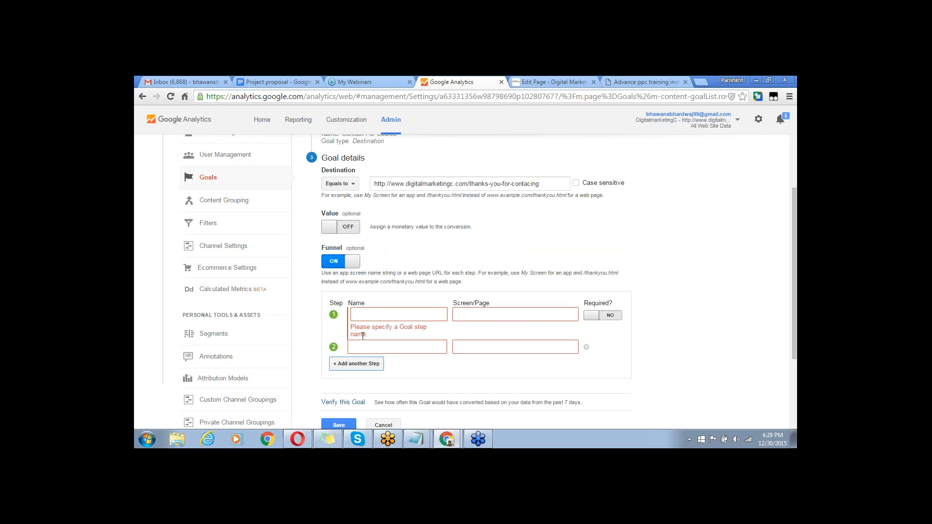
{"action": "left_click", "coordinate": [365, 365]}
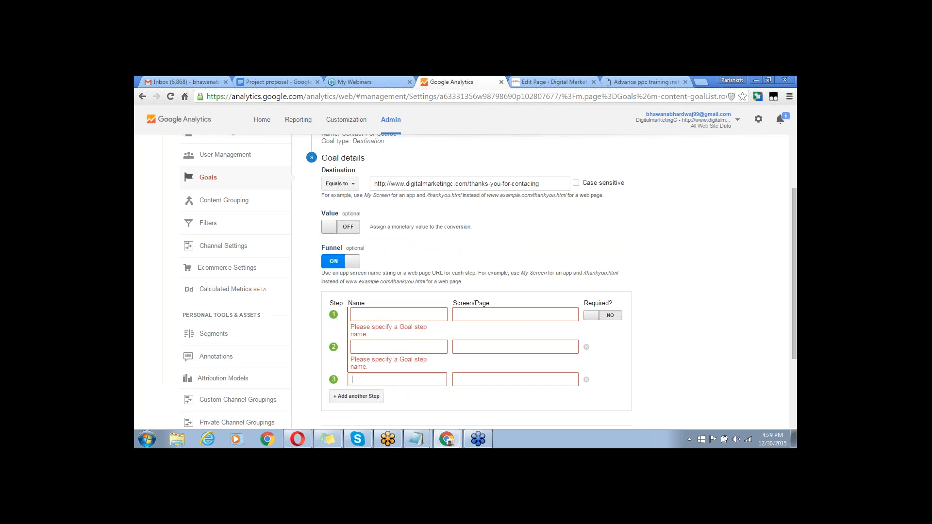
{"action": "left_click", "coordinate": [389, 314]}
{"action": "left_click", "coordinate": [470, 313]}
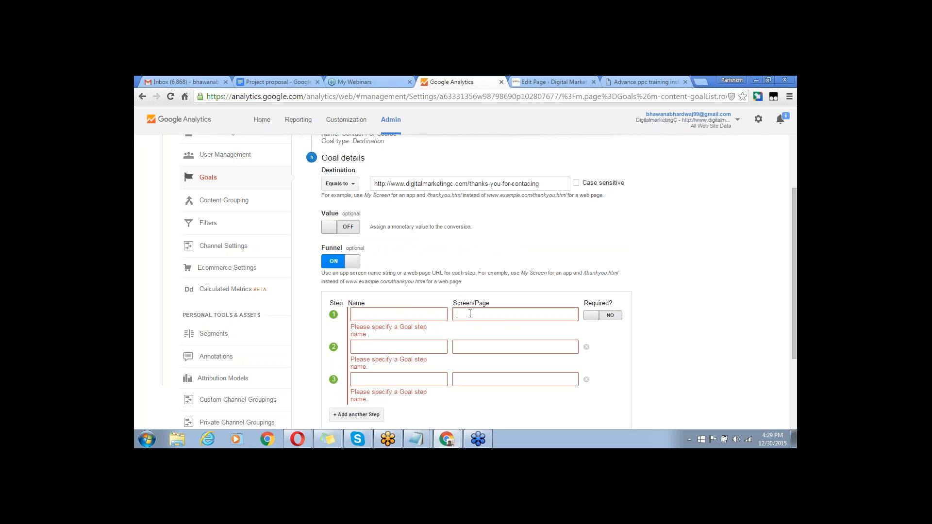
{"action": "left_click", "coordinate": [484, 315]}
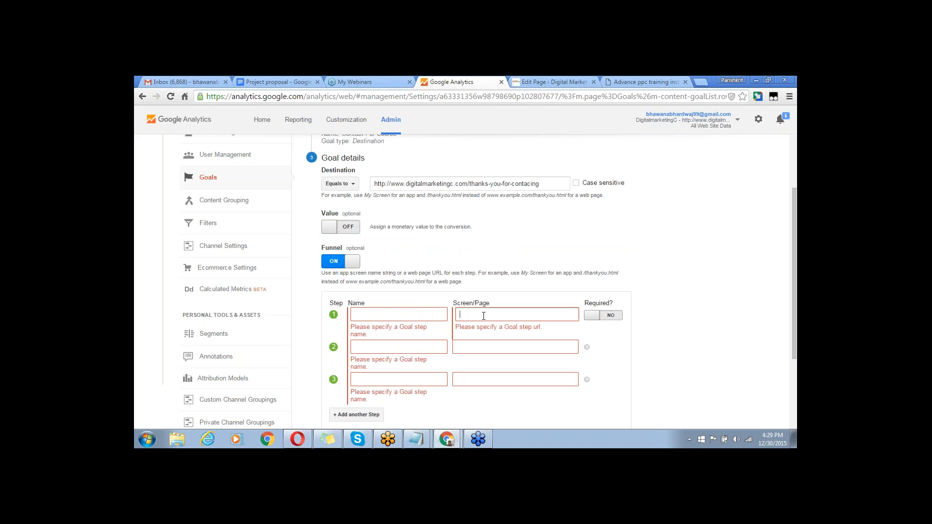
{"action": "left_click", "coordinate": [409, 341]}
{"action": "left_click", "coordinate": [409, 346]}
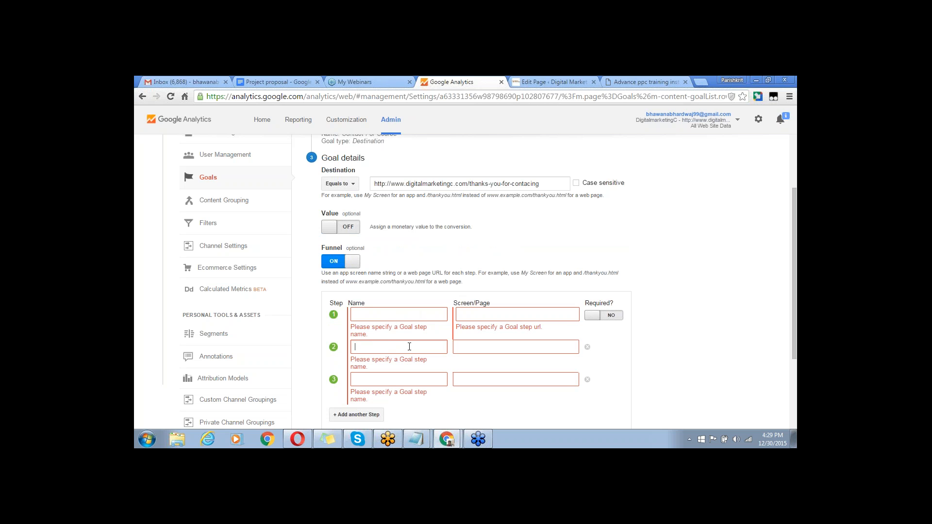
{"action": "left_click", "coordinate": [492, 344]}
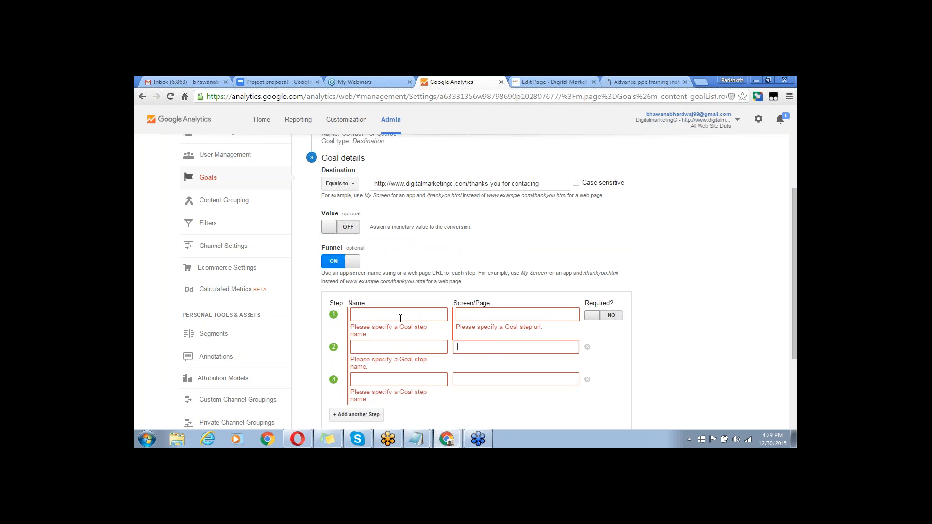
{"action": "left_click", "coordinate": [497, 378]}
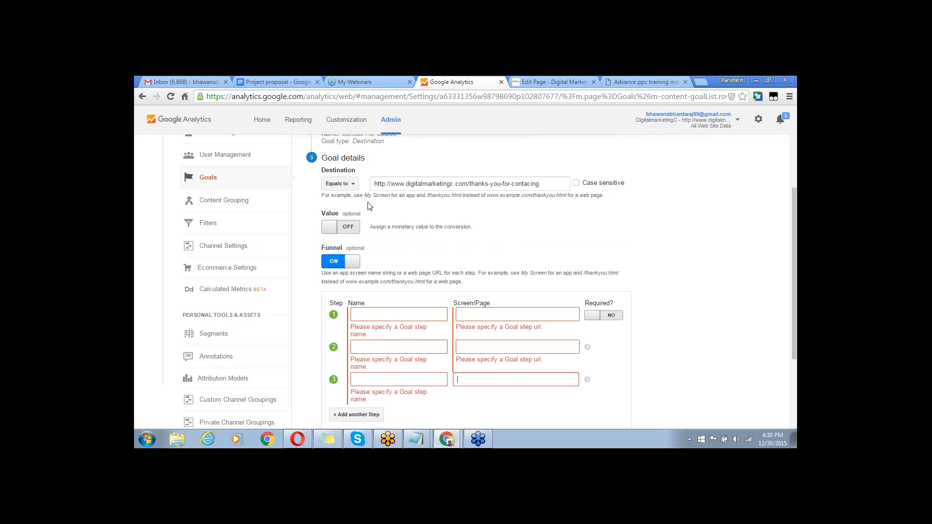
{"action": "left_click", "coordinate": [332, 263]}
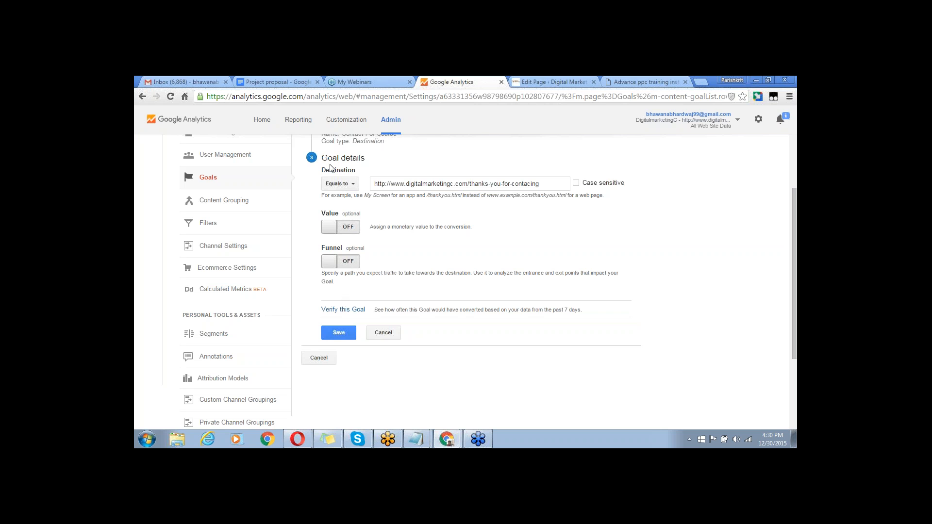
Save the Contact For Course goal and open it from the goals list to review its setup
{"action": "left_click", "coordinate": [340, 333]}
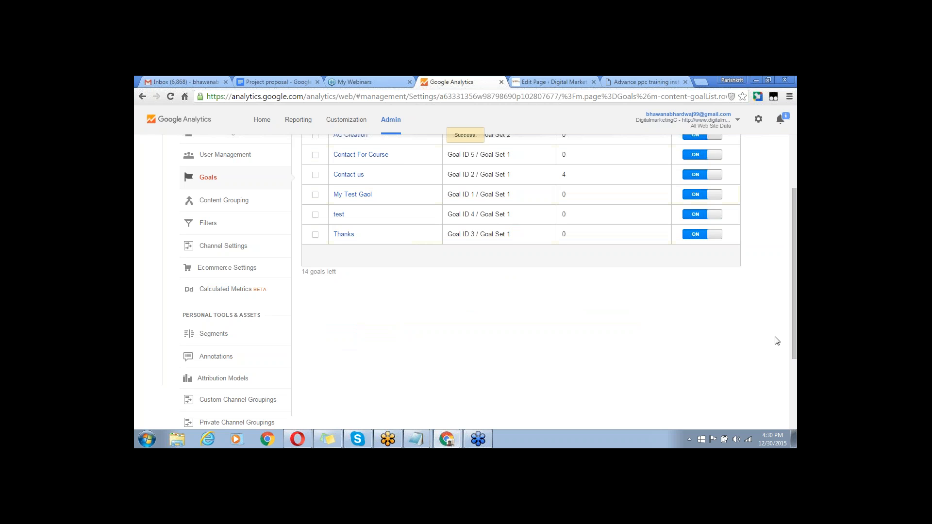
{"action": "left_click_drag", "start_coordinate": [795, 325], "coordinate": [795, 289]}
{"action": "left_click", "coordinate": [374, 217]}
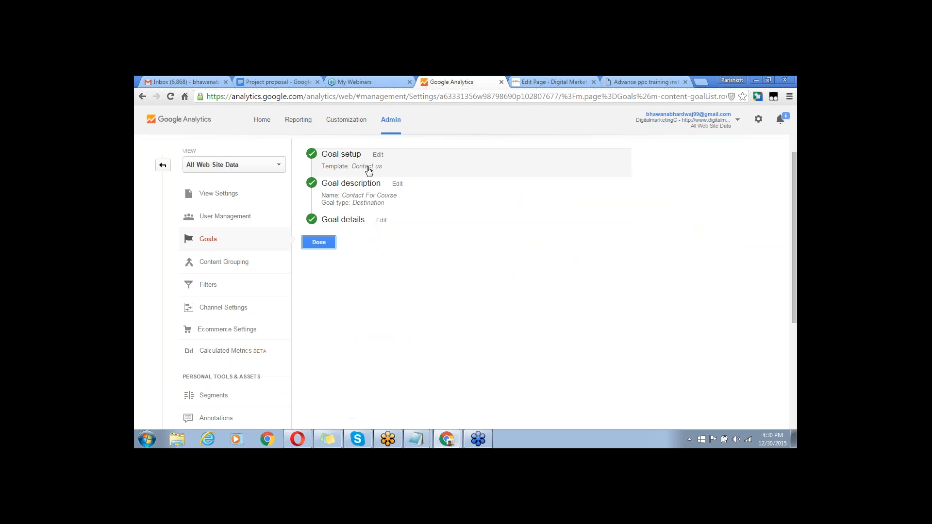
{"action": "left_click", "coordinate": [324, 245]}
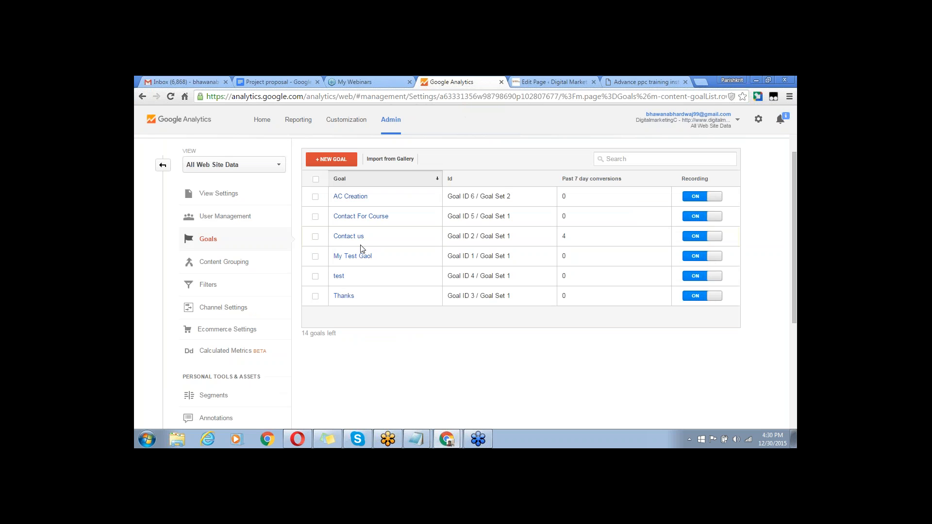
{"action": "left_click", "coordinate": [371, 219]}
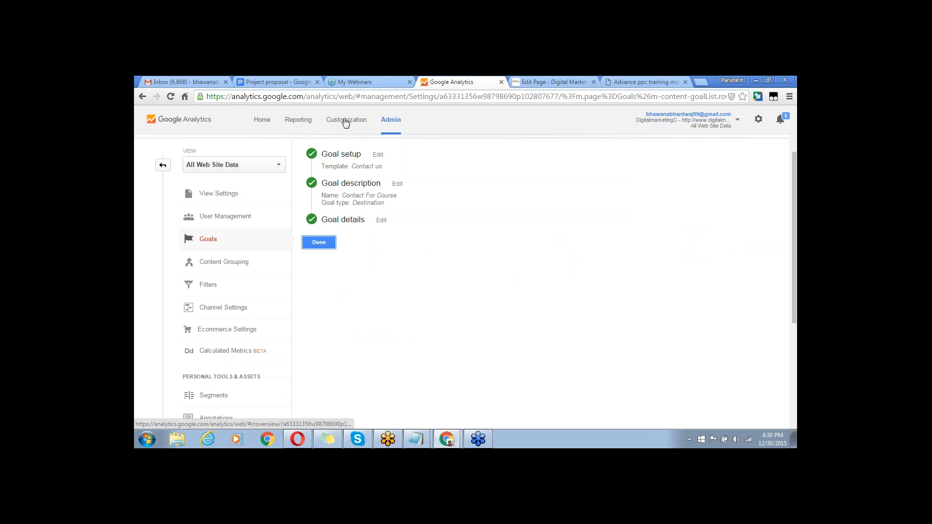
Open the Goals Overview report under Conversions in the reporting section
{"action": "left_click", "coordinate": [301, 125]}
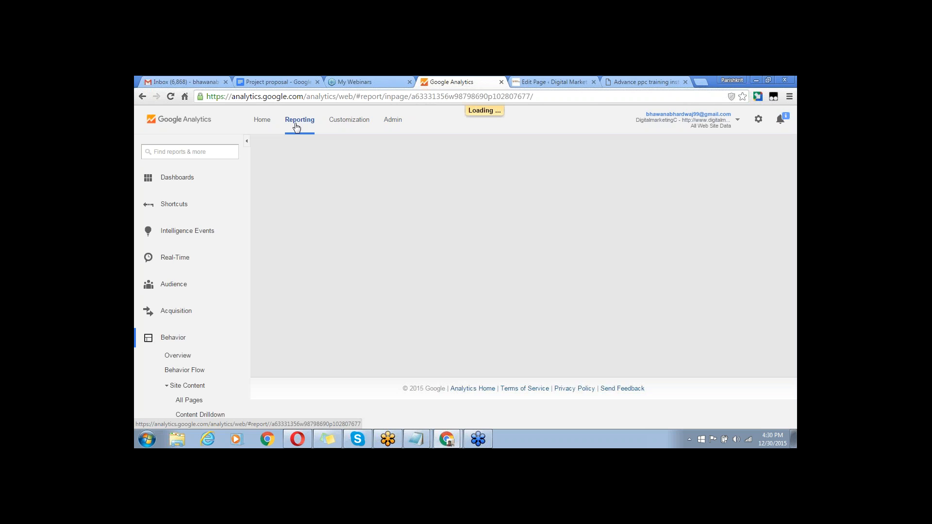
{"action": "left_click", "coordinate": [167, 338]}
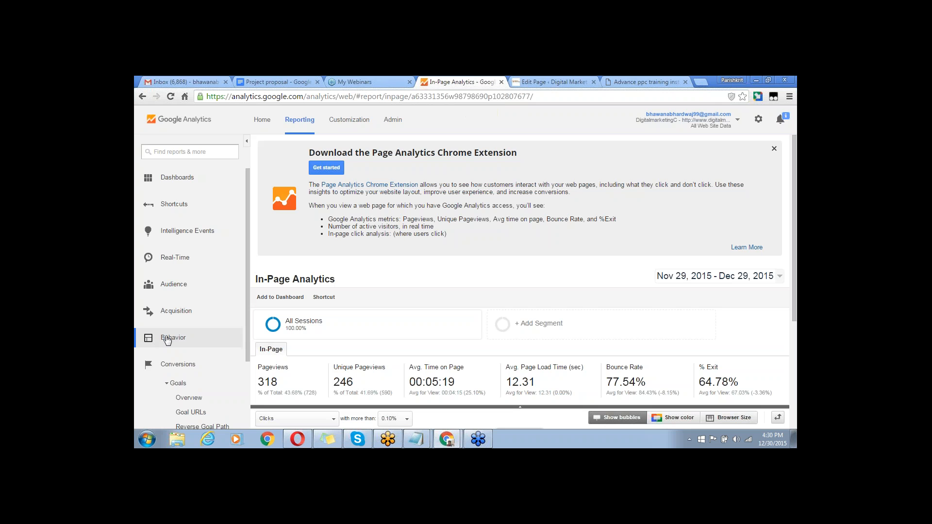
{"action": "left_click", "coordinate": [177, 365]}
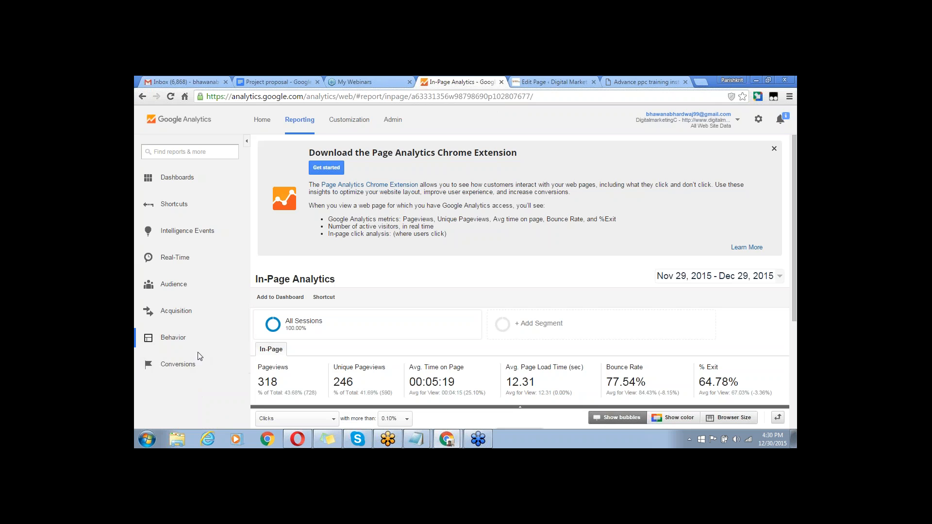
{"action": "left_click", "coordinate": [178, 365]}
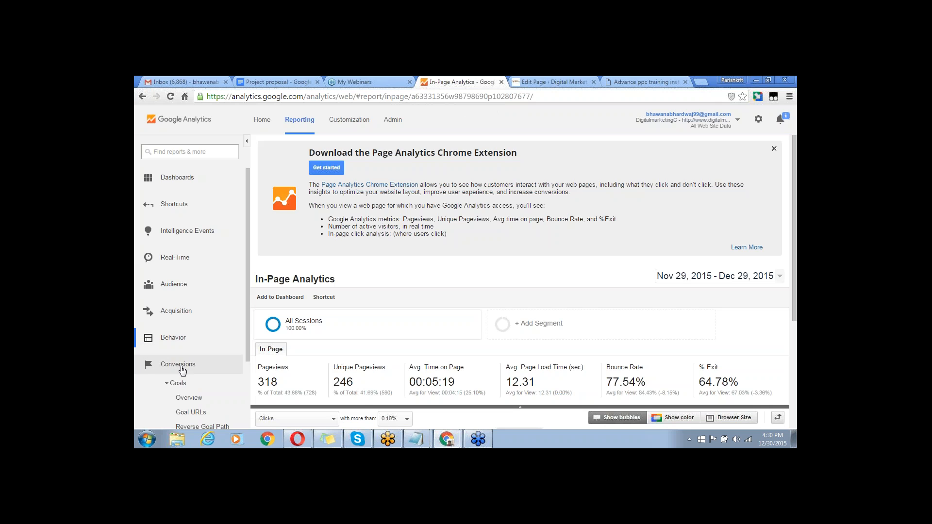
{"action": "left_click", "coordinate": [179, 383]}
{"action": "left_click", "coordinate": [189, 384]}
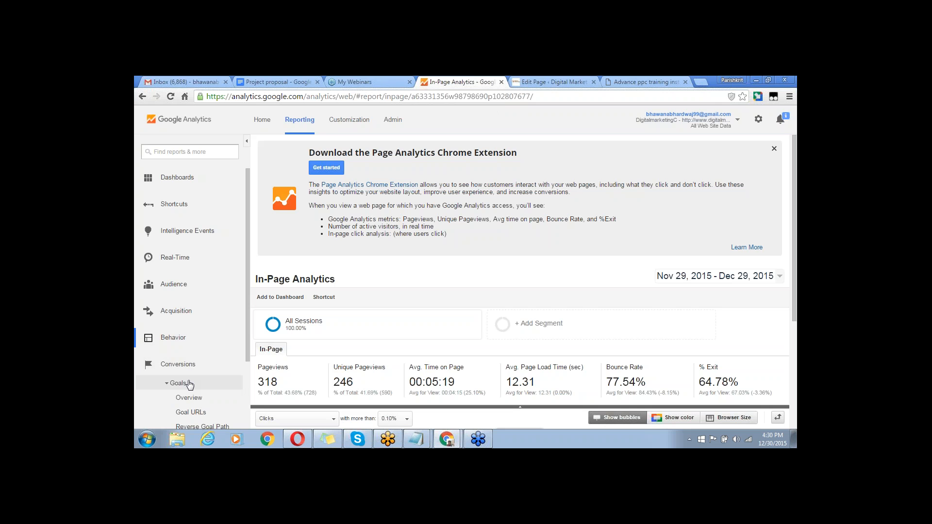
{"action": "left_click", "coordinate": [189, 397]}
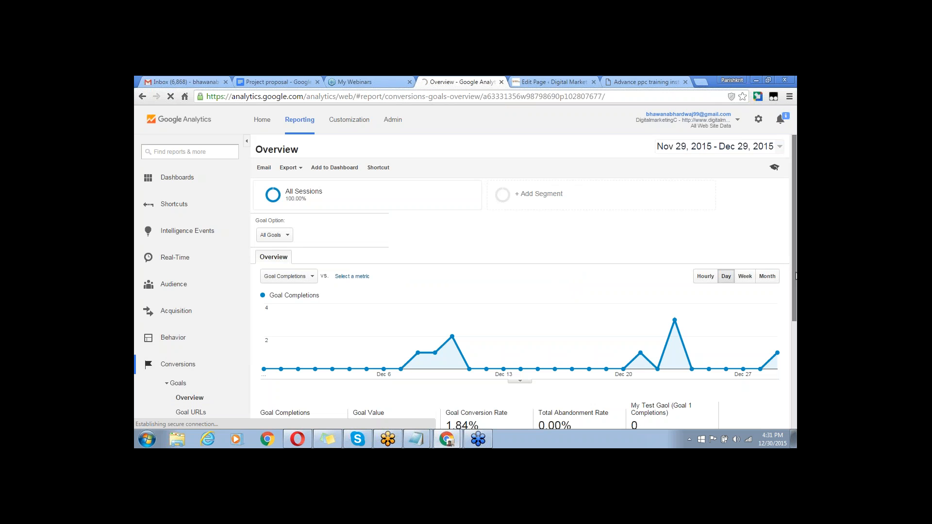
Examine the completions of each goal and break them down by Source / Medium
{"action": "scroll", "coordinate": [794, 270], "scroll_direction": "down", "scroll_amount": 2}
{"action": "left_click_drag", "start_coordinate": [796, 329], "coordinate": [796, 384]}
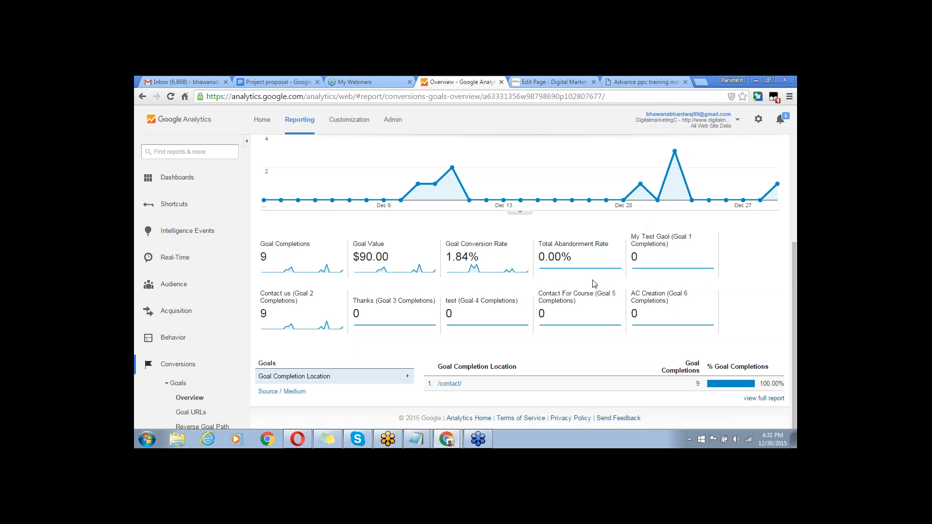
{"action": "mouse_move", "coordinate": [660, 251]}
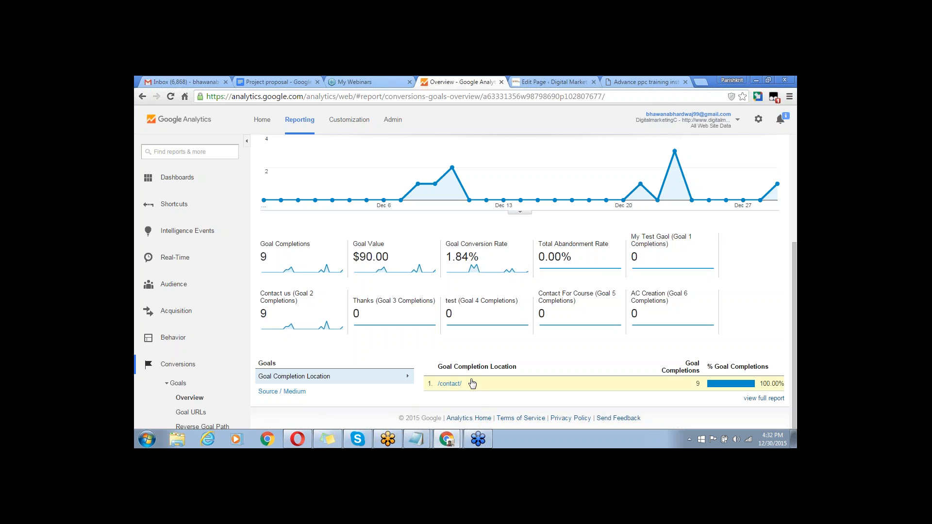
{"action": "left_click", "coordinate": [294, 392]}
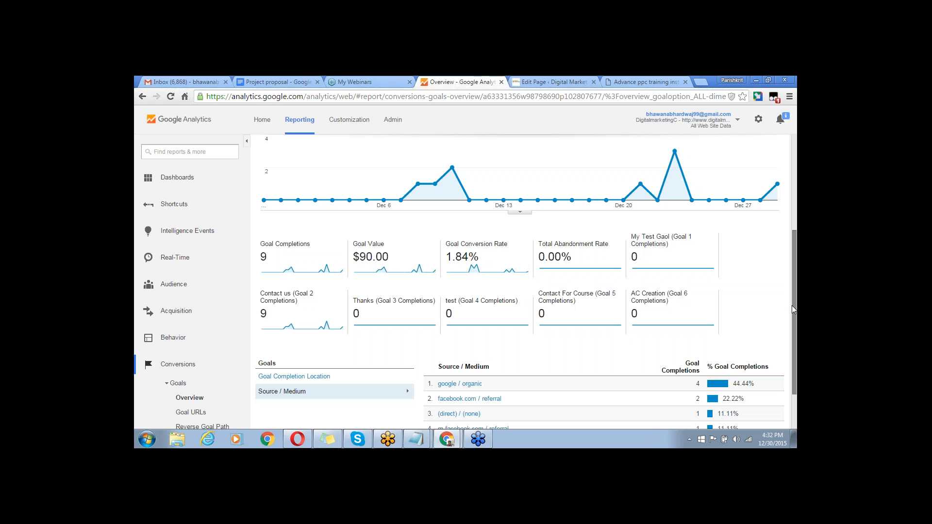
{"action": "left_click_drag", "start_coordinate": [793, 301], "coordinate": [791, 366]}
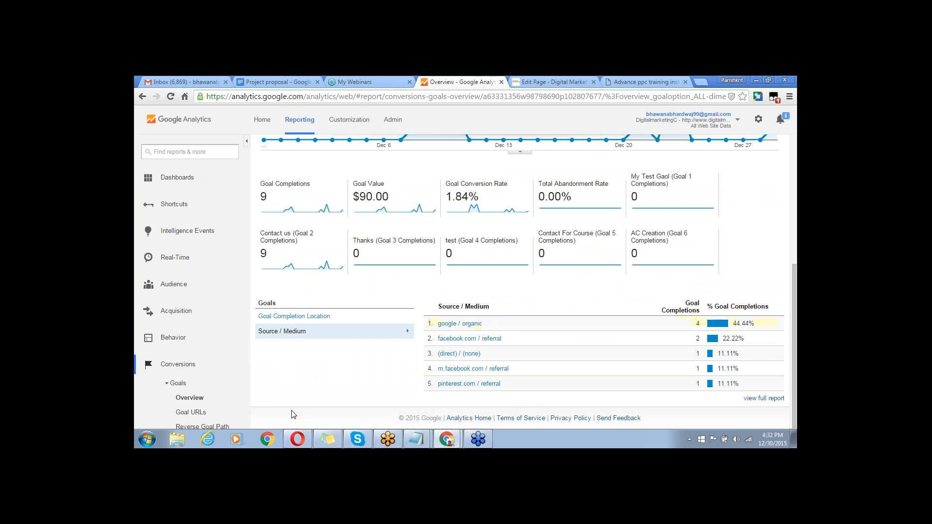
Collapse the Conversions report list and look over the export formats offered for the goals overview
{"action": "left_click", "coordinate": [184, 364]}
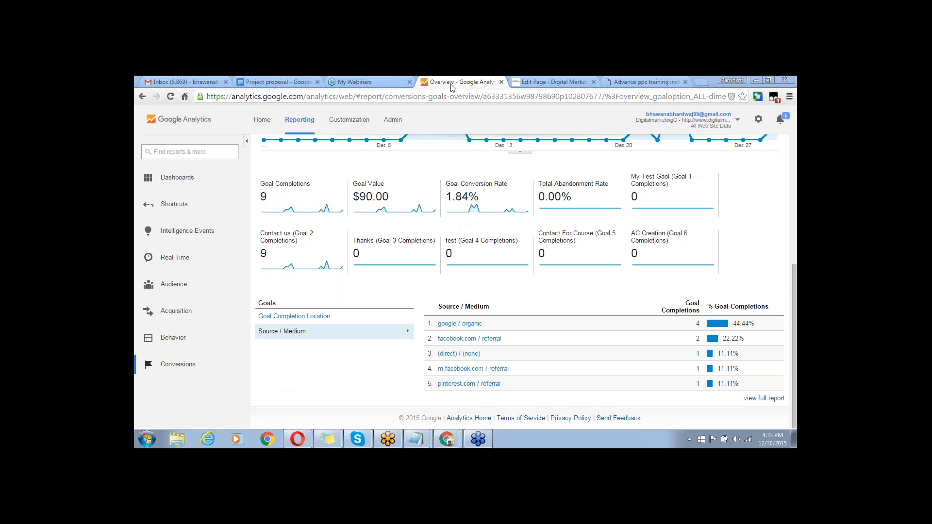
{"action": "scroll", "coordinate": [314, 420], "scroll_direction": "up", "scroll_amount": 1}
{"action": "scroll", "coordinate": [314, 420], "scroll_direction": "up", "scroll_amount": 5}
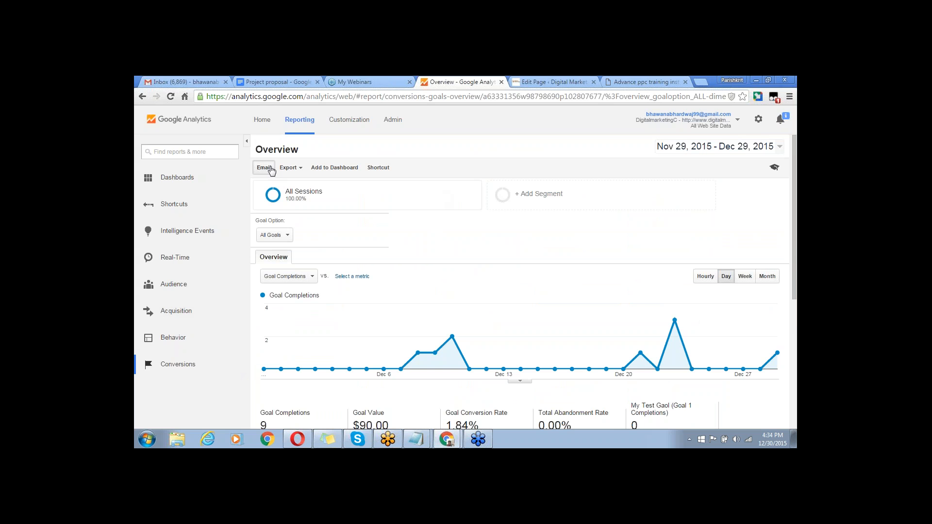
{"action": "left_click", "coordinate": [299, 169]}
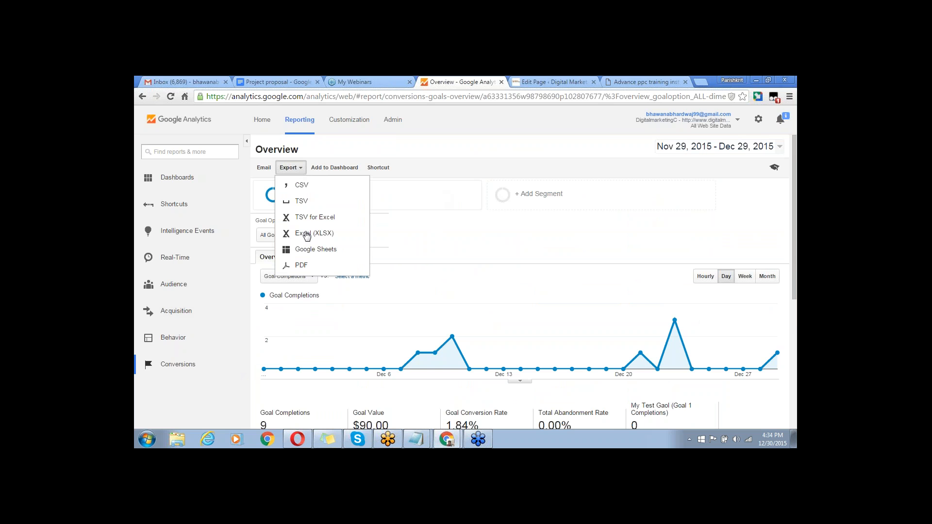
{"action": "left_click", "coordinate": [401, 151]}
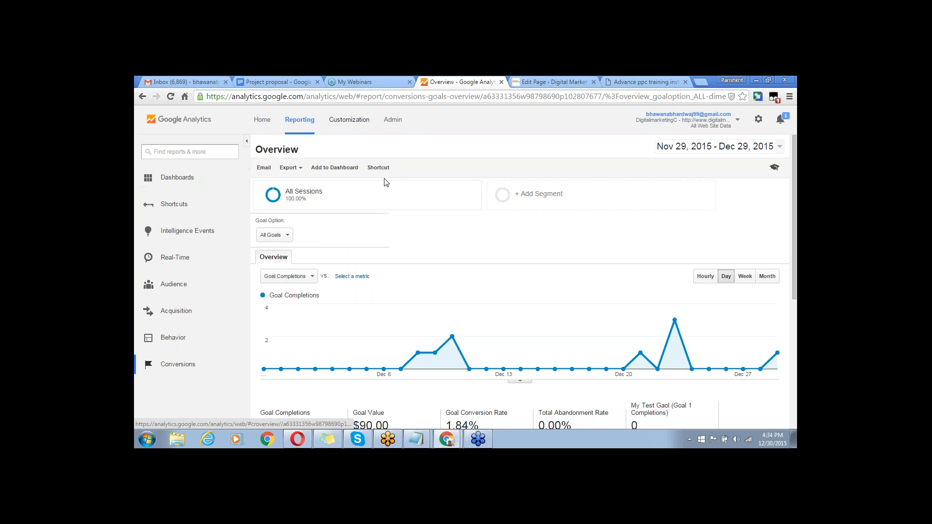
Start a new filter under the MDC-MSME account's All Filters and name it "ip filter"
{"action": "left_click", "coordinate": [399, 121]}
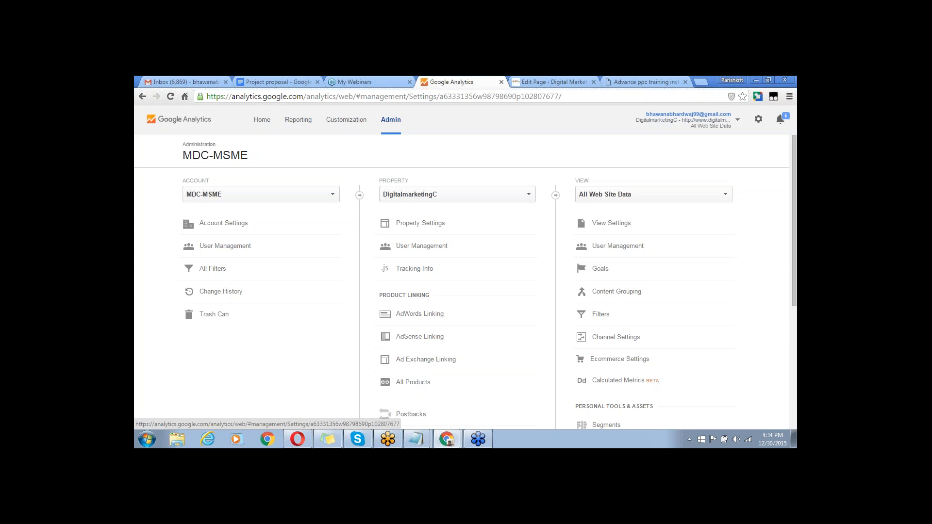
{"action": "left_click", "coordinate": [213, 269]}
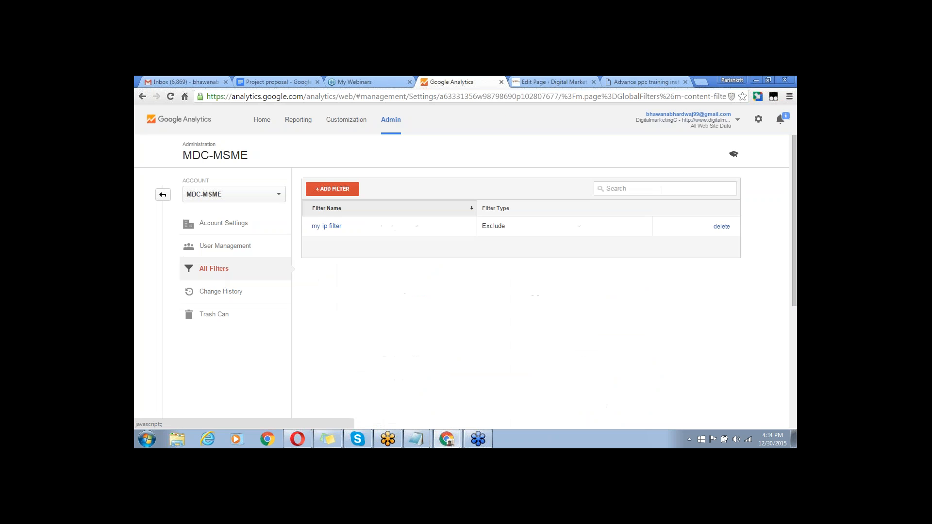
{"action": "left_click", "coordinate": [331, 190]}
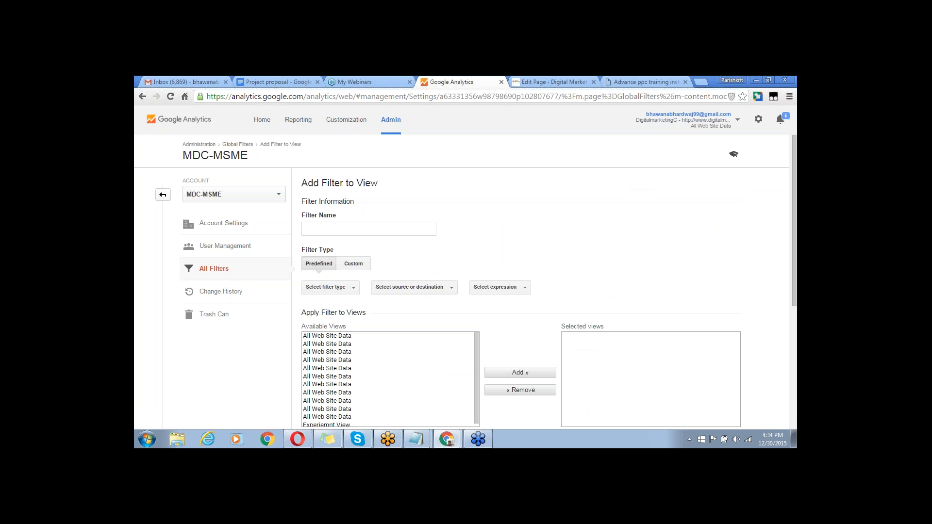
{"action": "left_click", "coordinate": [328, 224]}
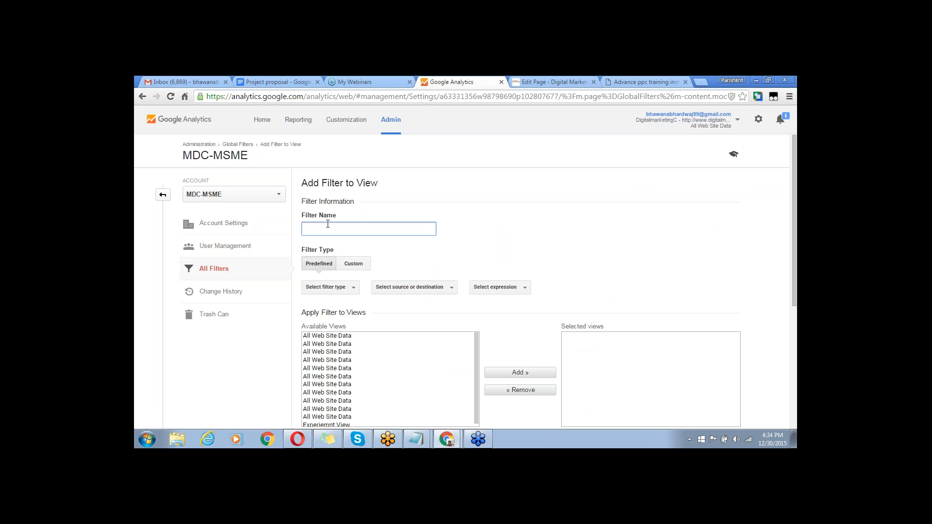
{"action": "type", "text": "ip f"}
{"action": "key", "text": "BackSpace"}
{"action": "key", "text": "BackSpace"}
{"action": "type", "text": "filter"}
Set the filter as predefined to exclude traffic from the IP addresses that are equal to a given address
{"action": "left_click", "coordinate": [310, 266]}
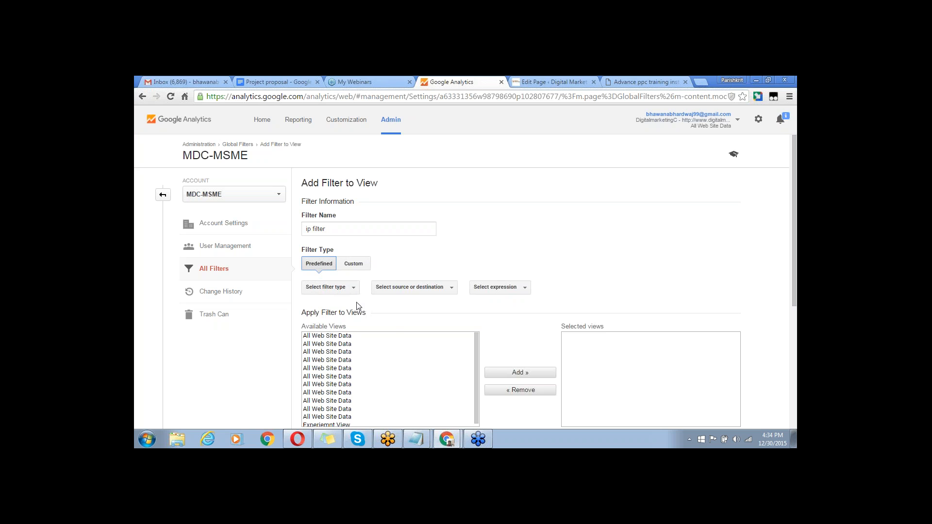
{"action": "left_click", "coordinate": [353, 288]}
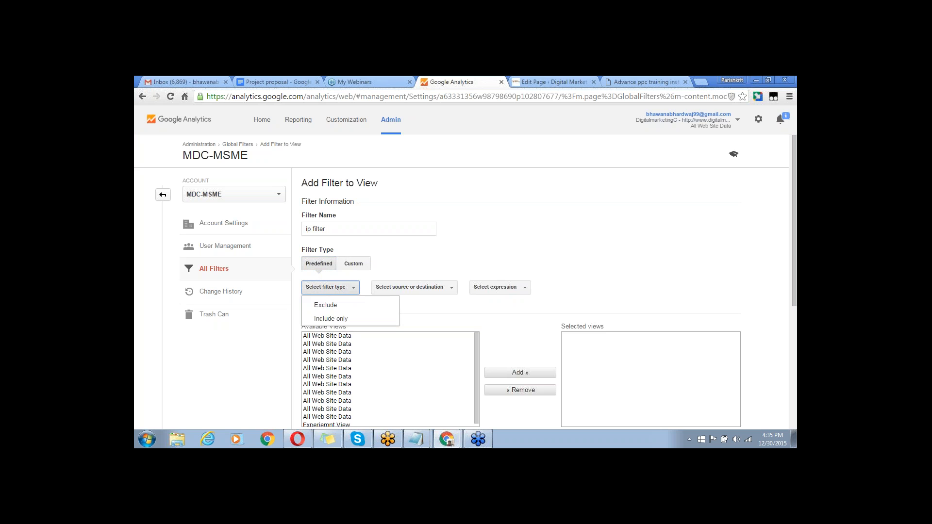
{"action": "left_click", "coordinate": [330, 305]}
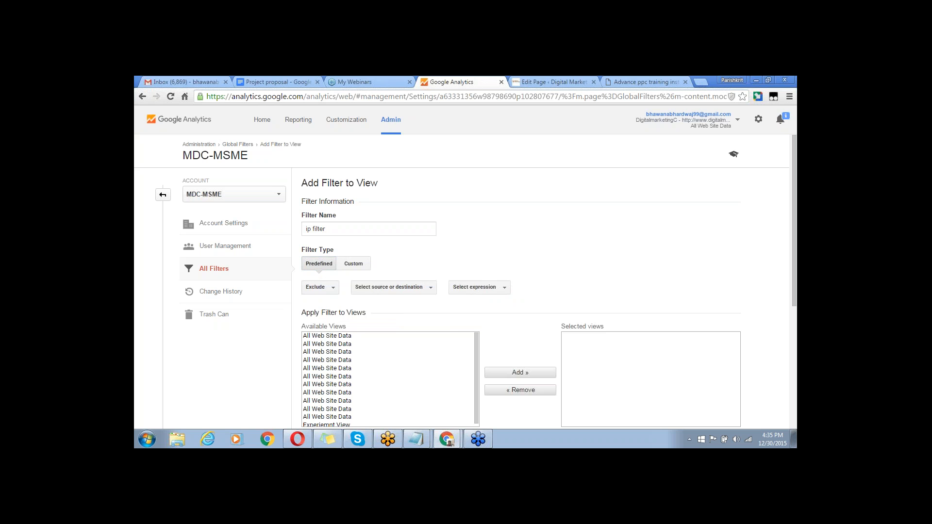
{"action": "left_click", "coordinate": [428, 289]}
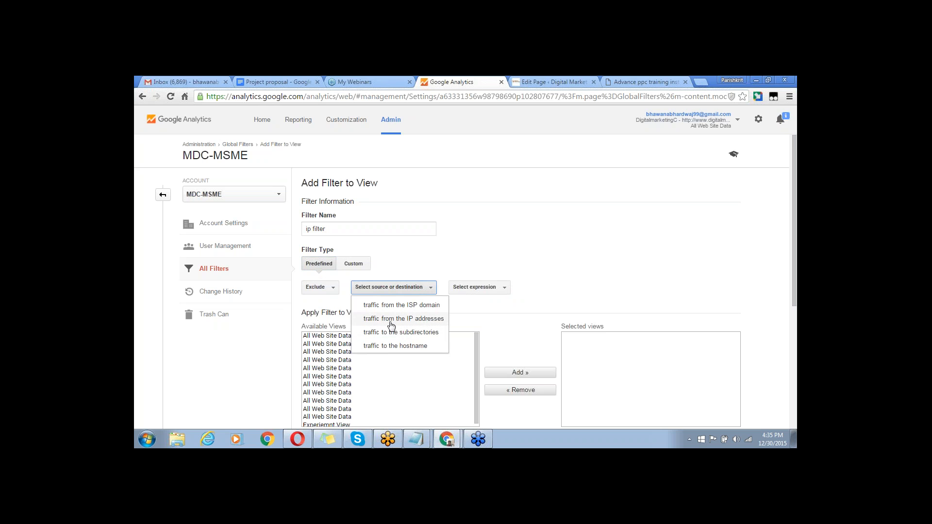
{"action": "left_click", "coordinate": [401, 319]}
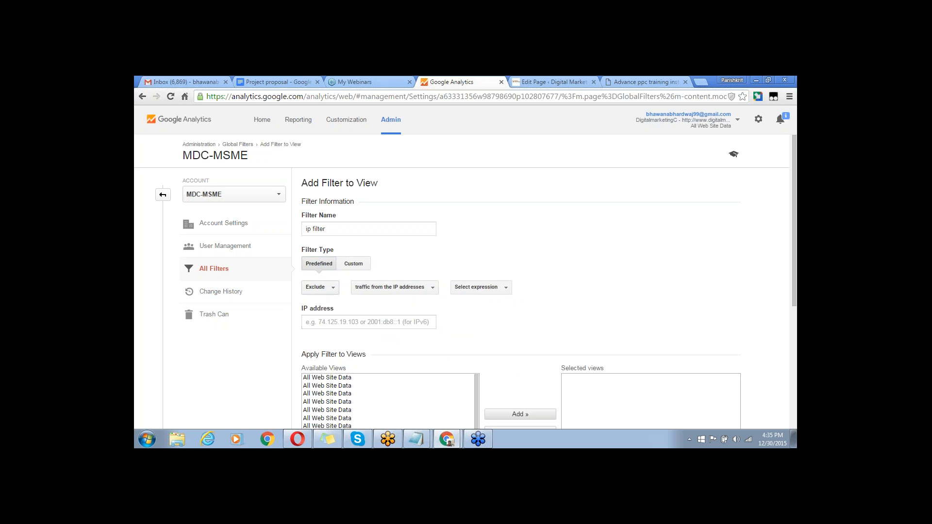
{"action": "left_click", "coordinate": [503, 290]}
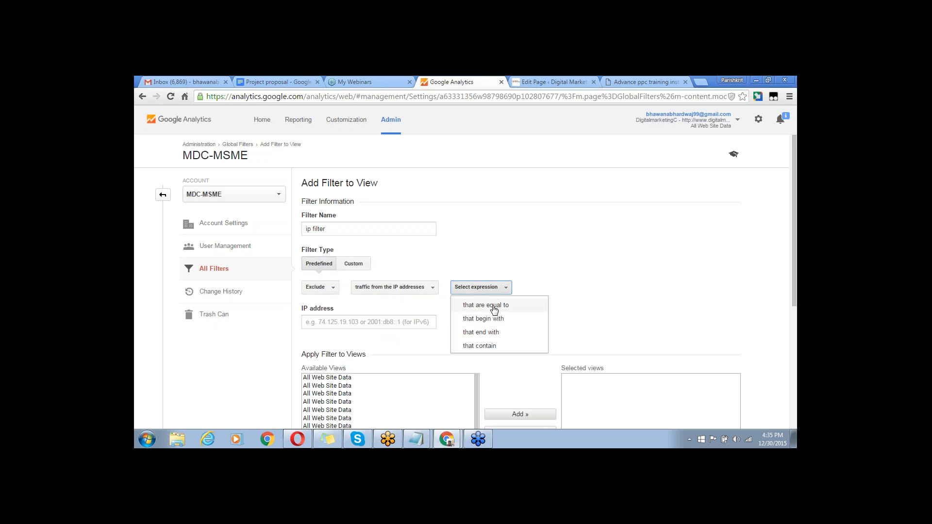
{"action": "left_click", "coordinate": [495, 305]}
{"action": "left_click", "coordinate": [376, 319]}
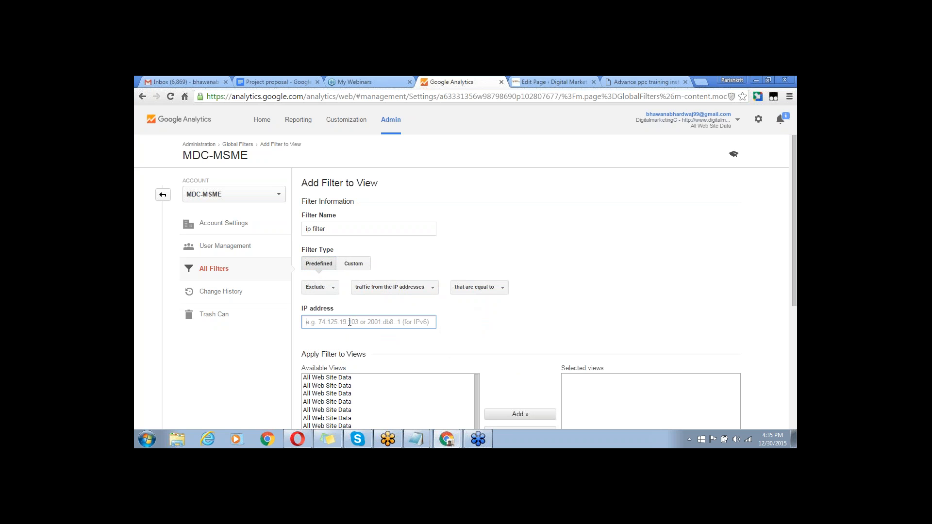
{"action": "left_click", "coordinate": [550, 233]}
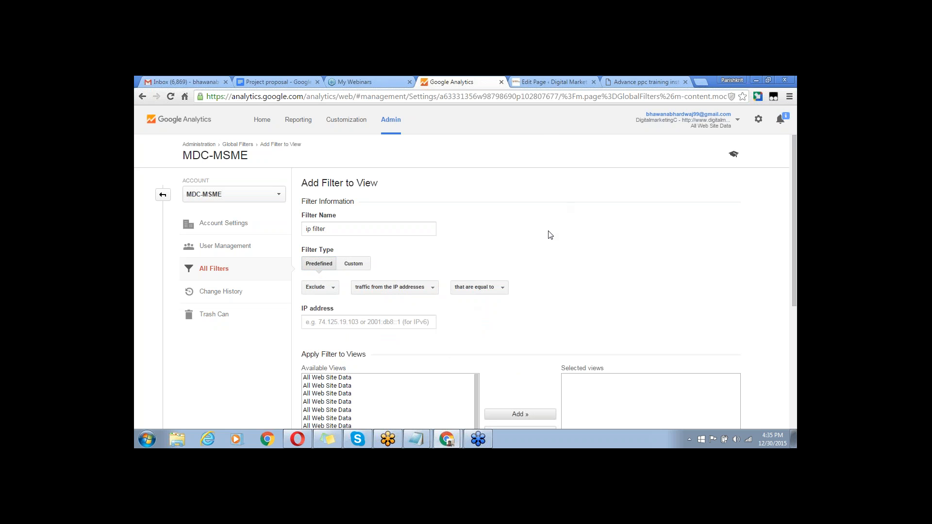
Open google.co.in in the PPC training page's browser tab and search for "what is my ip address"
{"action": "left_click", "coordinate": [636, 80]}
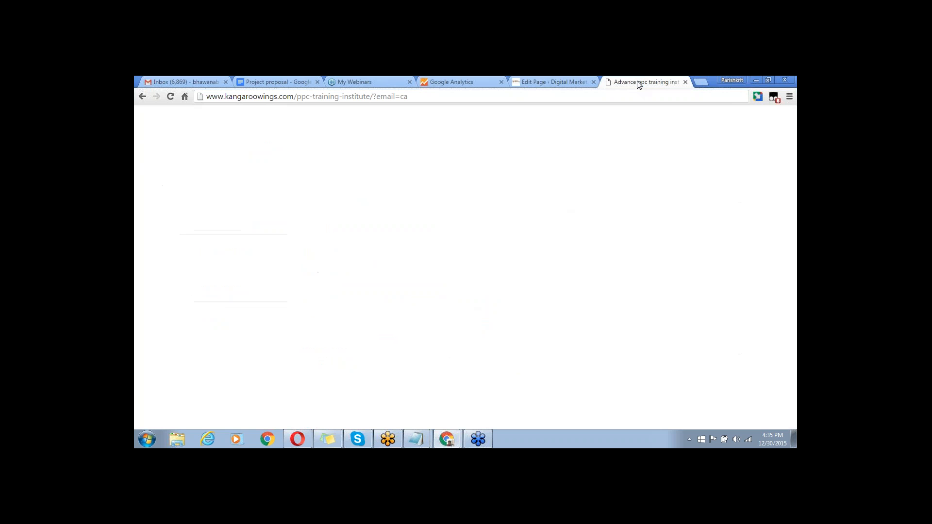
{"action": "left_click", "coordinate": [400, 97]}
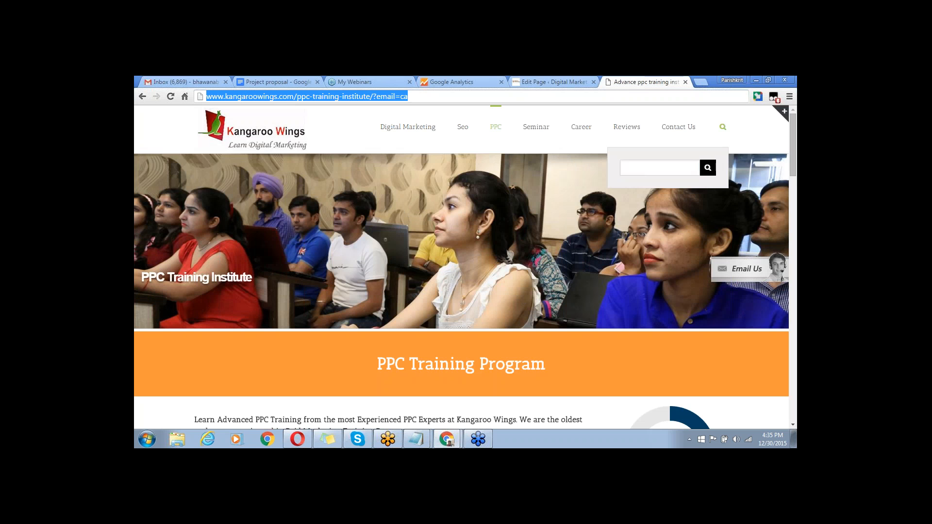
{"action": "type", "text": "go"}
{"action": "key", "text": "Down"}
{"action": "key", "text": "Up"}
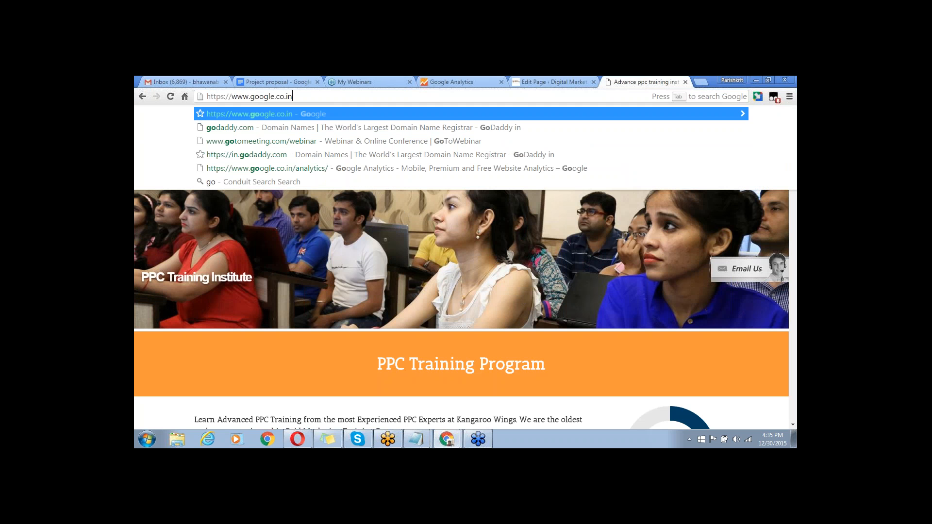
{"action": "key", "text": "Return"}
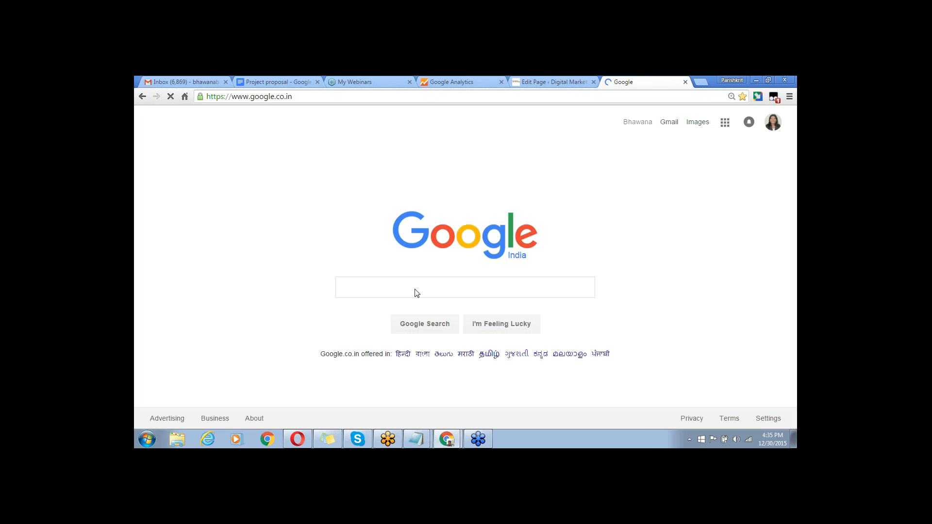
{"action": "type", "text": "wha"}
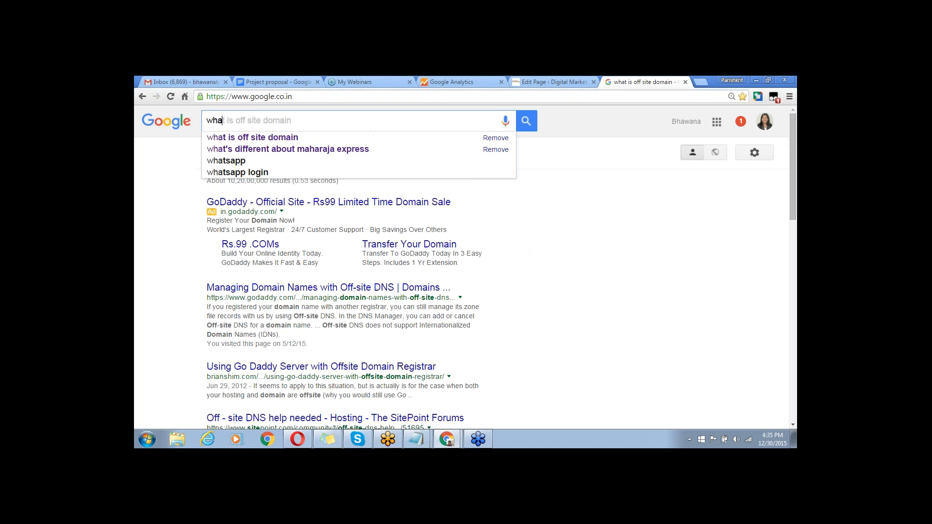
{"action": "type", "text": "t is "}
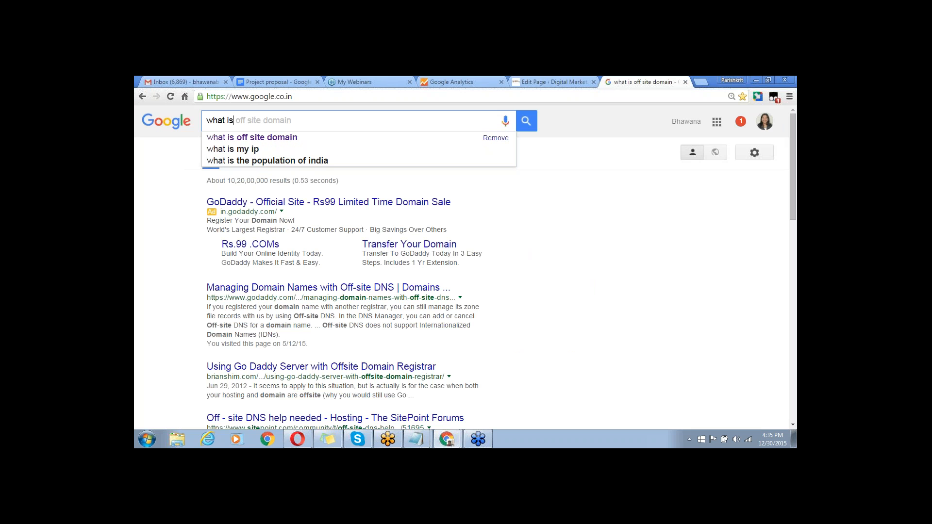
{"action": "type", "text": "my"}
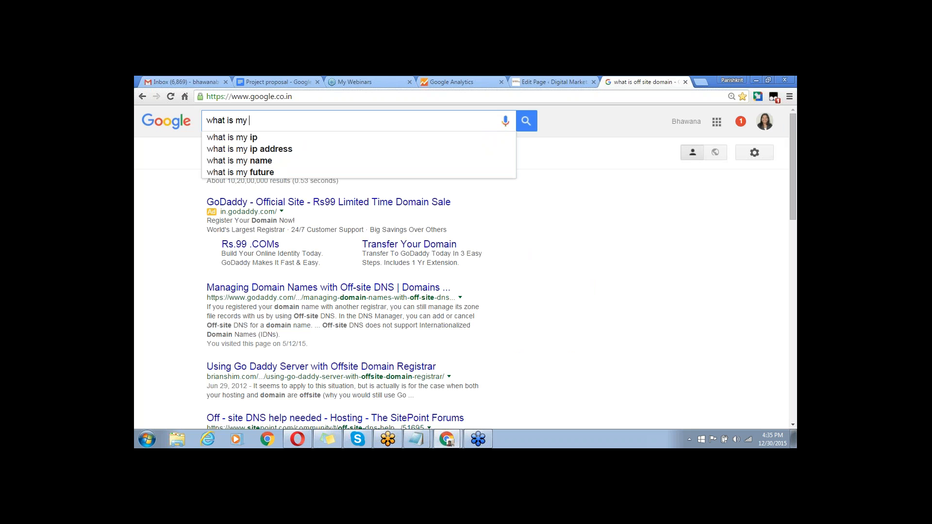
{"action": "key", "text": "Down"}
{"action": "key", "text": "Down"}
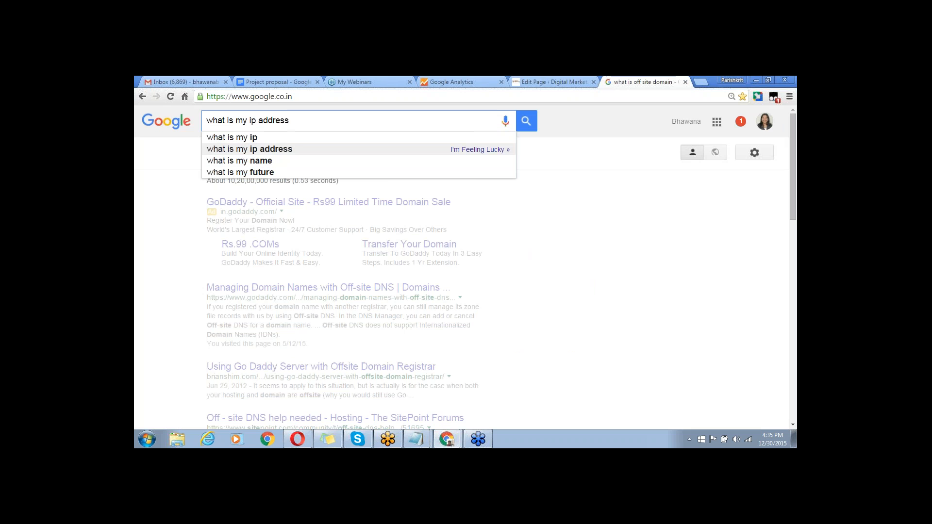
{"action": "key", "text": "Return"}
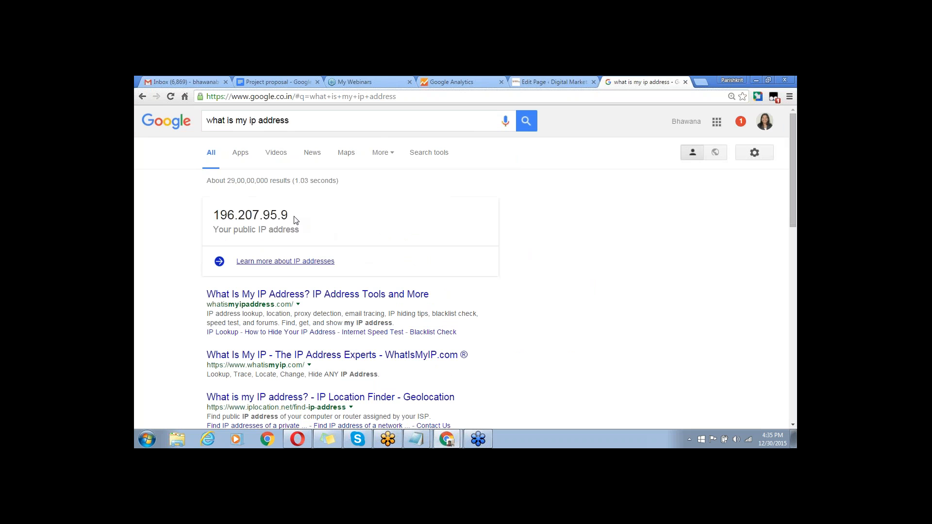
Copy the public IP address from the search results into the IP address field of the Analytics filter
{"action": "left_click_drag", "start_coordinate": [295, 219], "coordinate": [218, 223]}
{"action": "key", "text": "ctrl+c"}
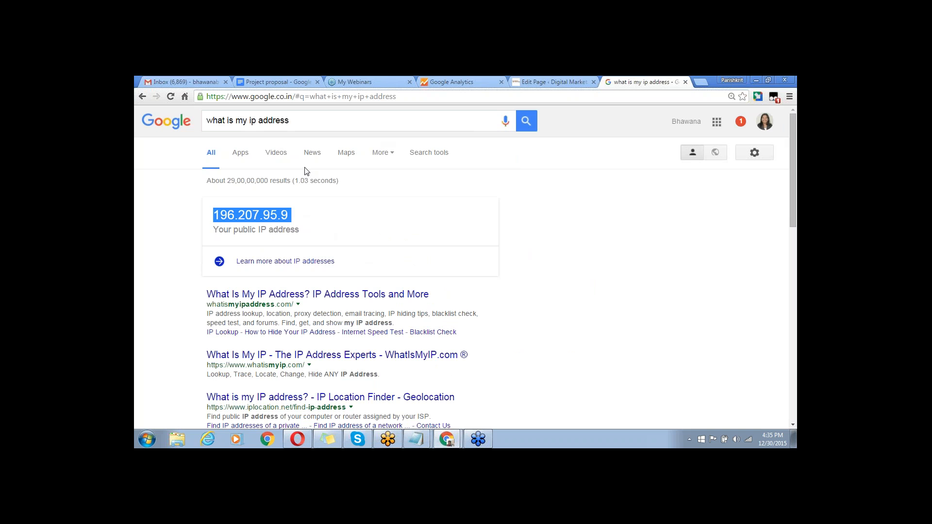
{"action": "left_click", "coordinate": [452, 80]}
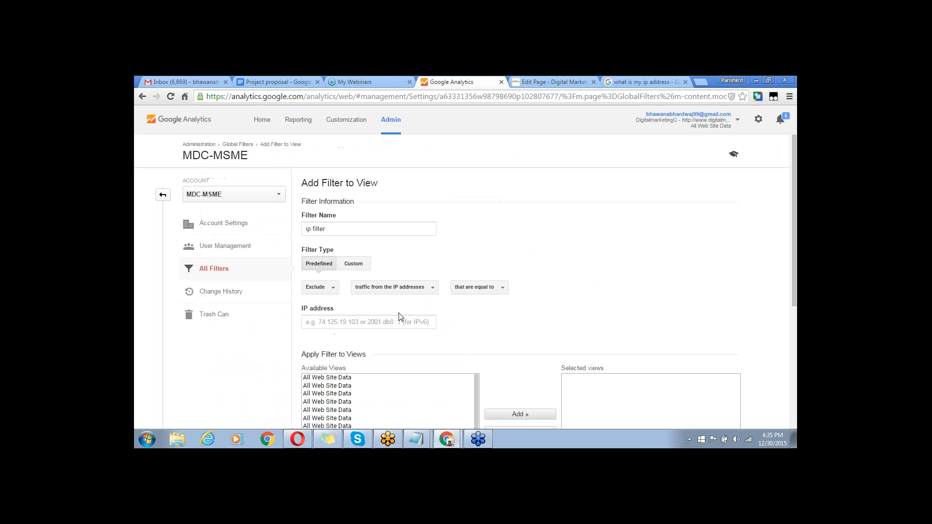
{"action": "left_click", "coordinate": [384, 323]}
{"action": "key", "text": "ctrl+v"}
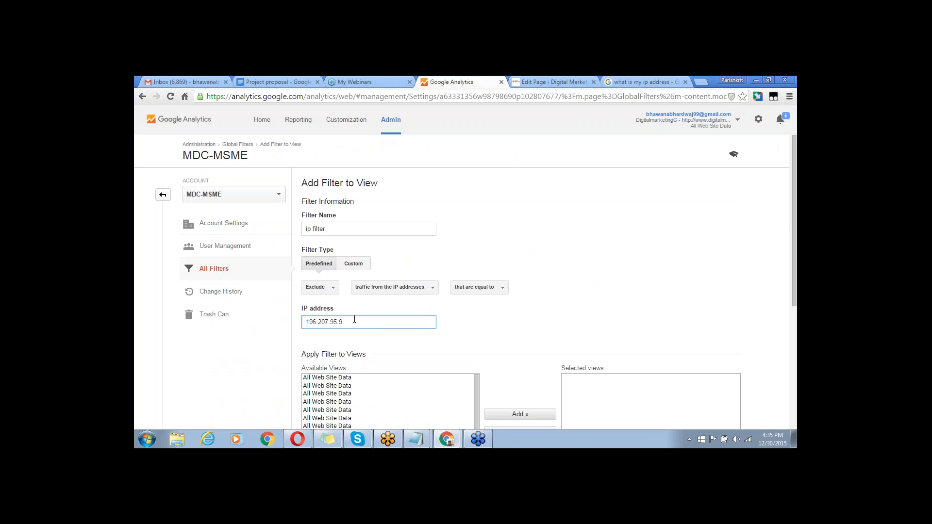
{"action": "left_click", "coordinate": [600, 186]}
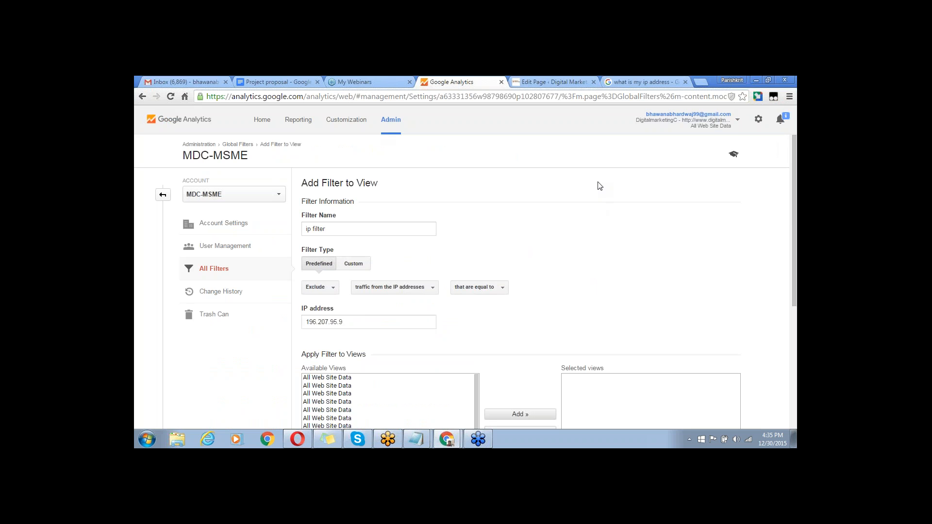
Add Experiemnt View to the selected views that the filter applies to
{"action": "scroll", "coordinate": [600, 186], "scroll_direction": "down", "scroll_amount": 2}
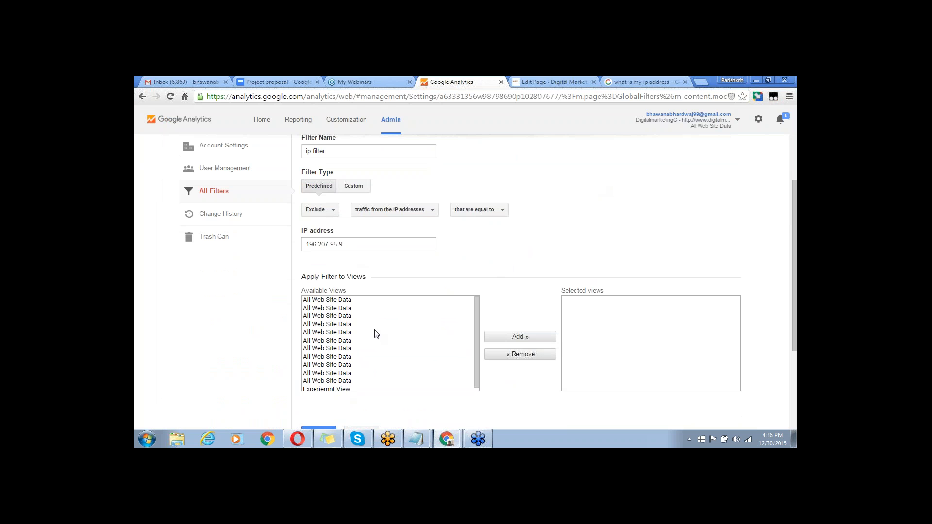
{"action": "left_click_drag", "start_coordinate": [477, 357], "coordinate": [474, 400]}
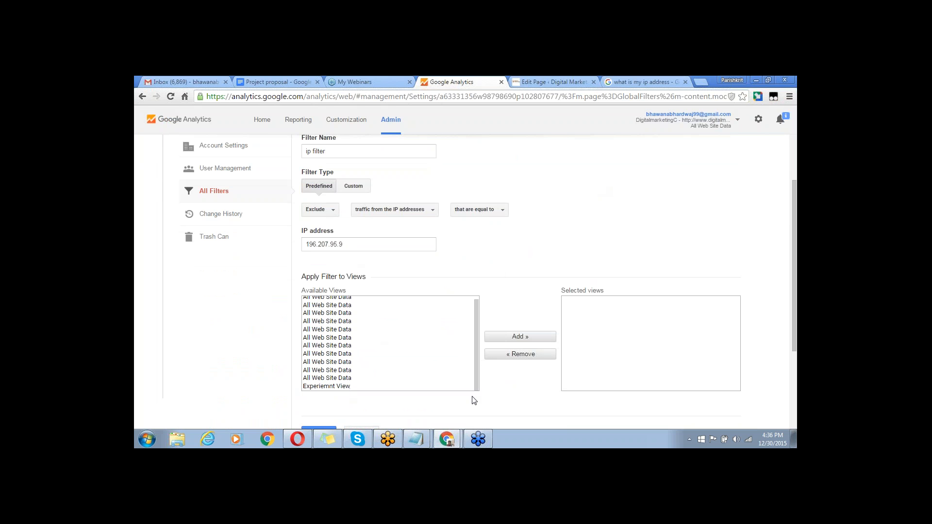
{"action": "left_click", "coordinate": [334, 386]}
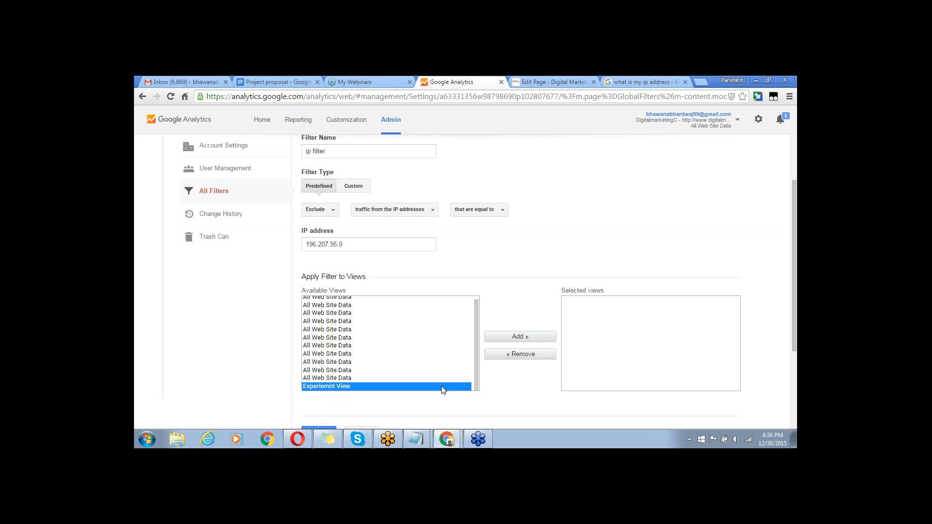
{"action": "left_click", "coordinate": [535, 337]}
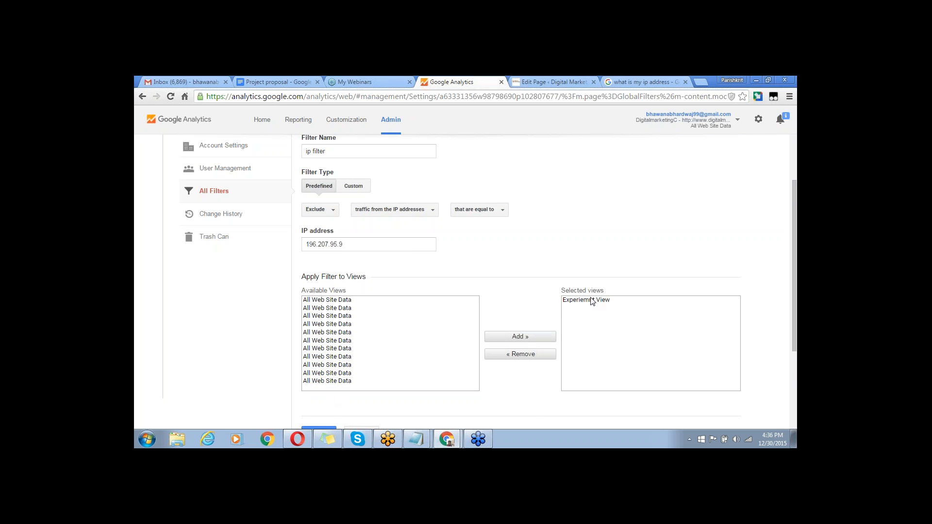
{"action": "left_click", "coordinate": [591, 300]}
{"action": "left_click", "coordinate": [527, 412]}
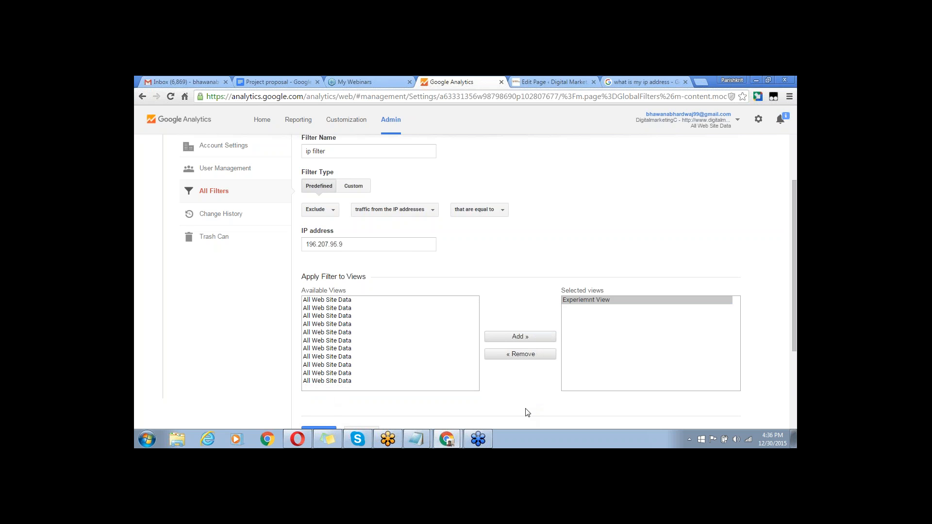
{"action": "scroll", "coordinate": [527, 412], "scroll_direction": "down", "scroll_amount": 1}
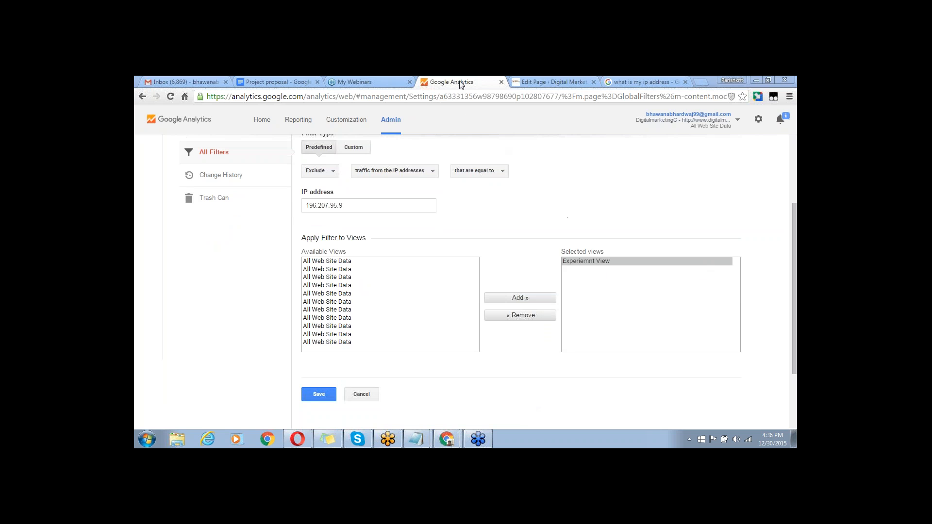
Discard the unsaved filter by returning to the Goals Overview report, and collapse the Conversions report list
{"action": "left_click", "coordinate": [301, 121]}
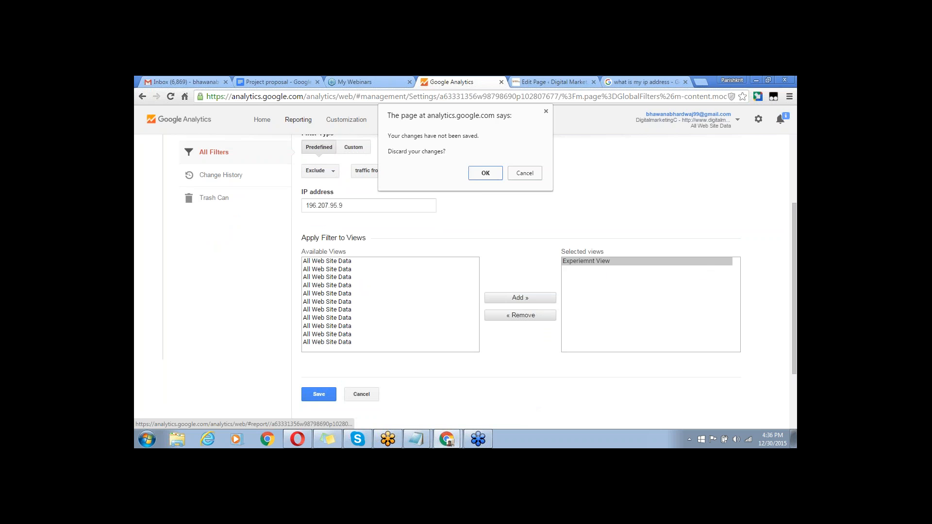
{"action": "left_click", "coordinate": [486, 174]}
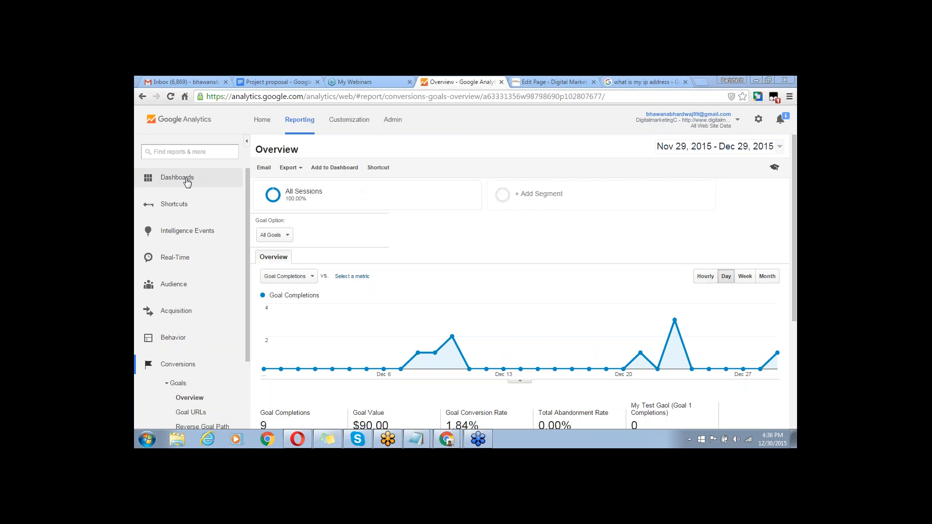
{"action": "left_click", "coordinate": [145, 371]}
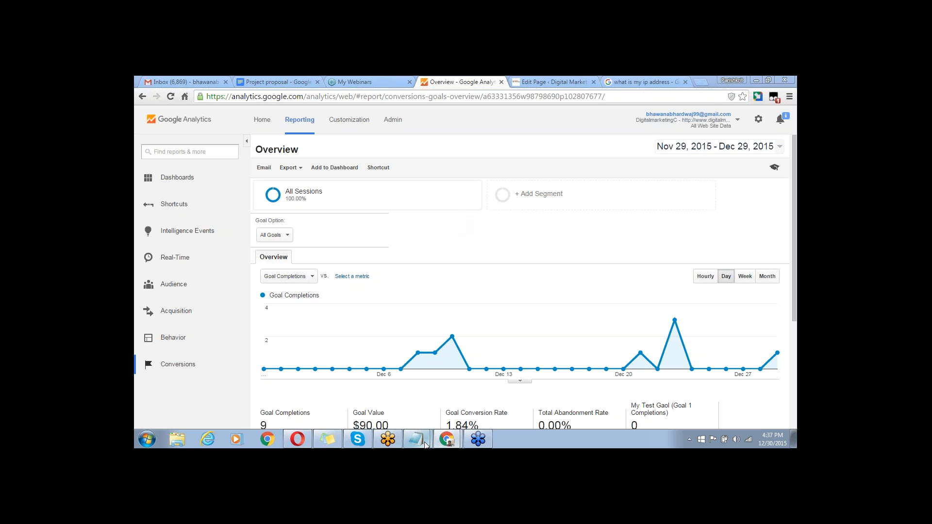
{"action": "mouse_move", "coordinate": [425, 443]}
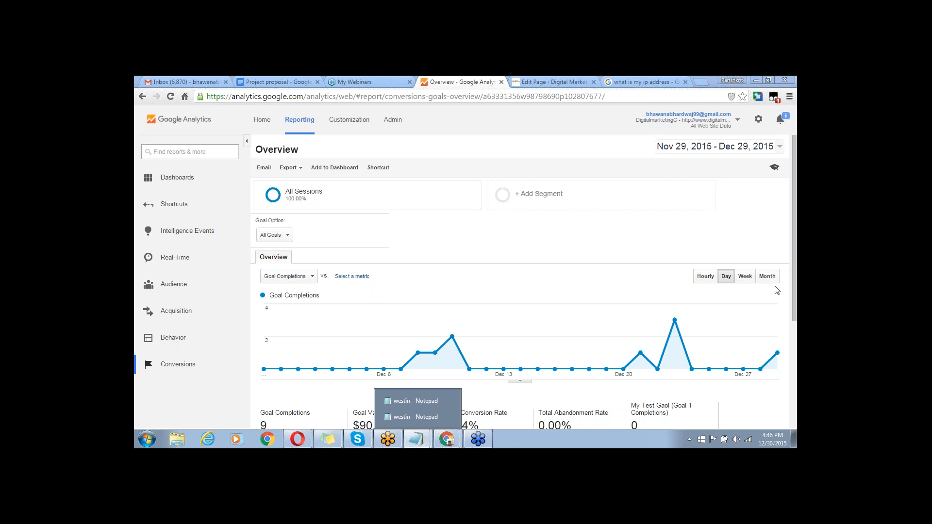
{"action": "left_click", "coordinate": [771, 438]}
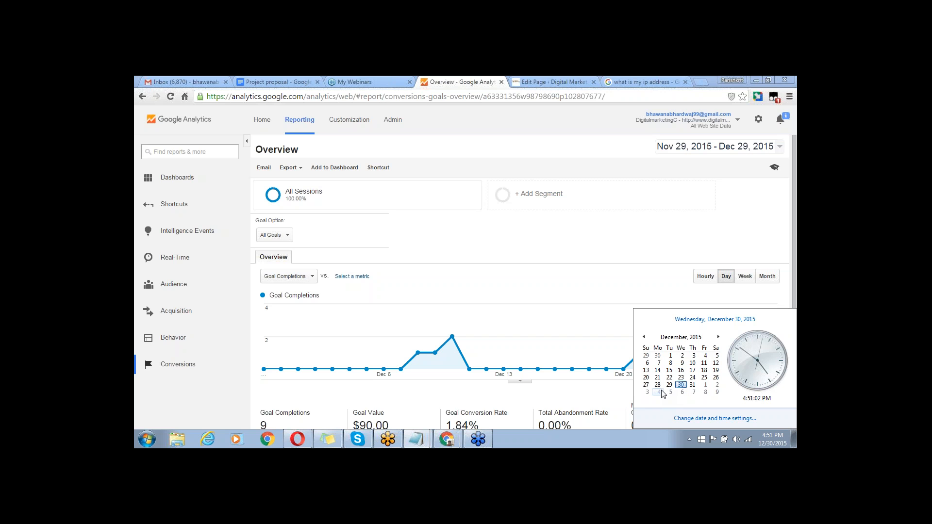
{"action": "left_click", "coordinate": [704, 262]}
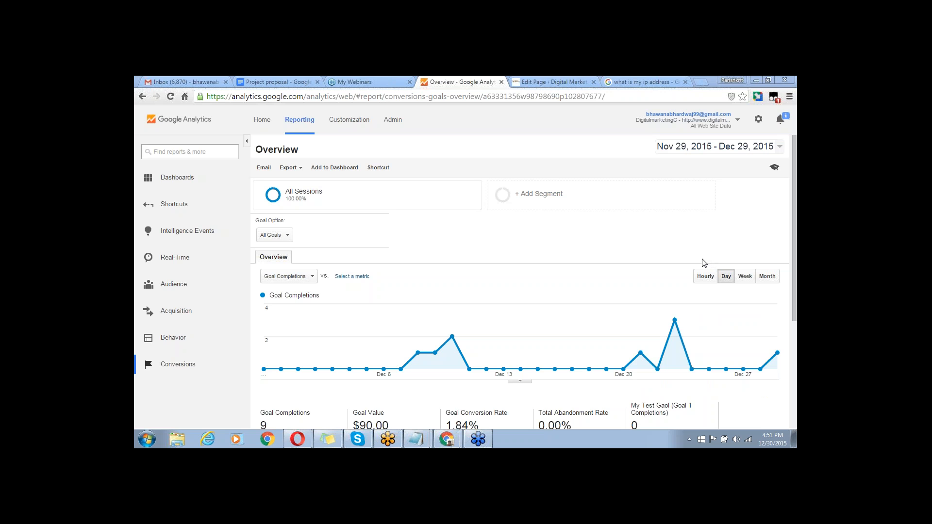